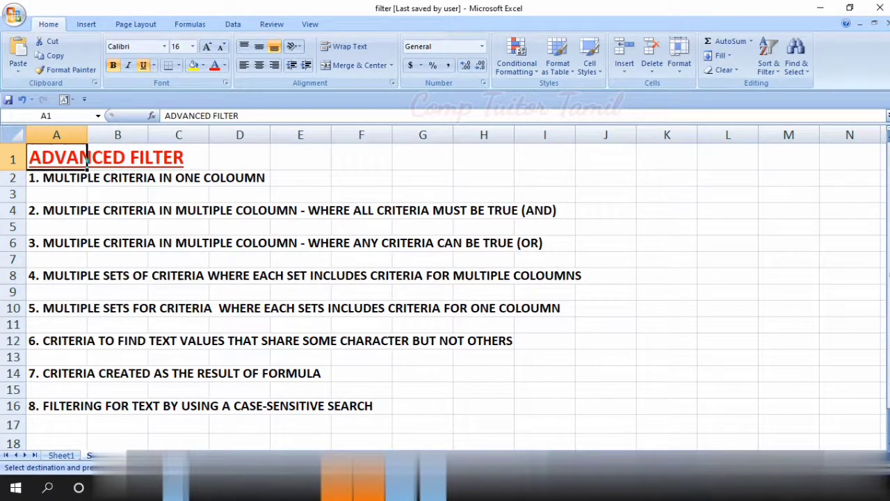
- Select the first numbered topic, the ADVANCED FILTER title, cell E2 and row 2 on the index sheet
{"action": "left_click", "coordinate": [57, 178]}
{"action": "left_click", "coordinate": [87, 159]}
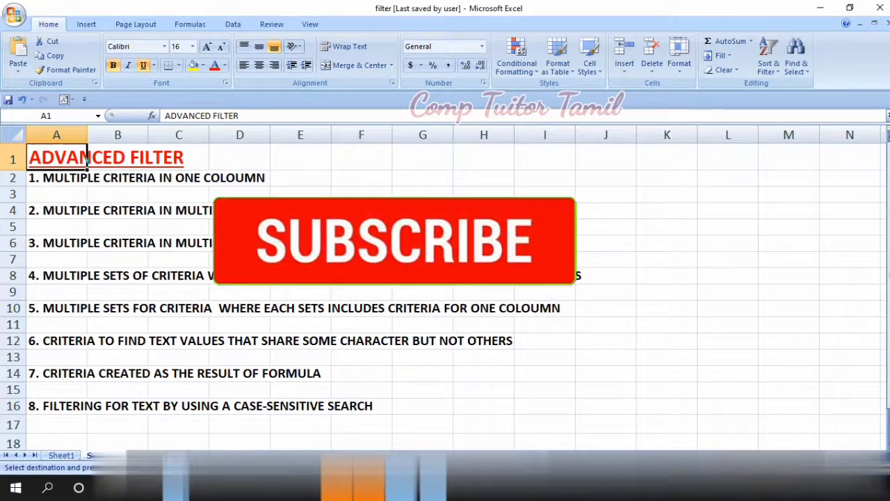
{"action": "left_click", "coordinate": [57, 178]}
{"action": "left_click", "coordinate": [300, 178]}
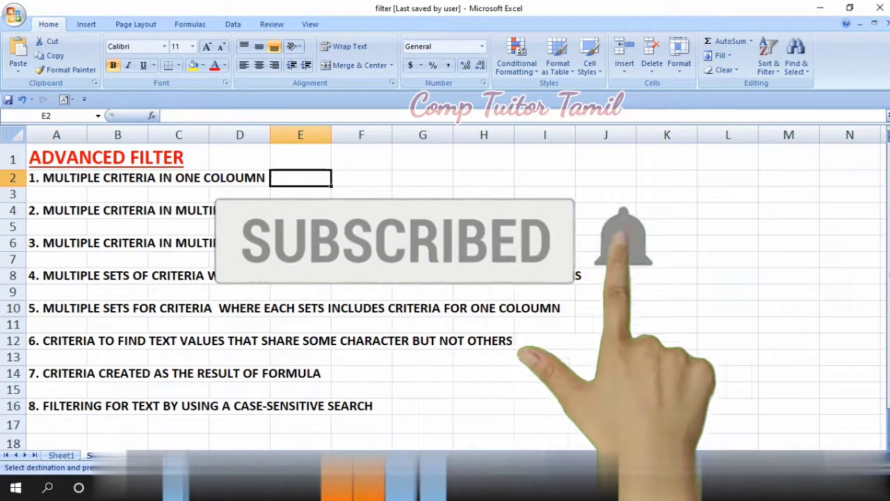
{"action": "left_click", "coordinate": [13, 178]}
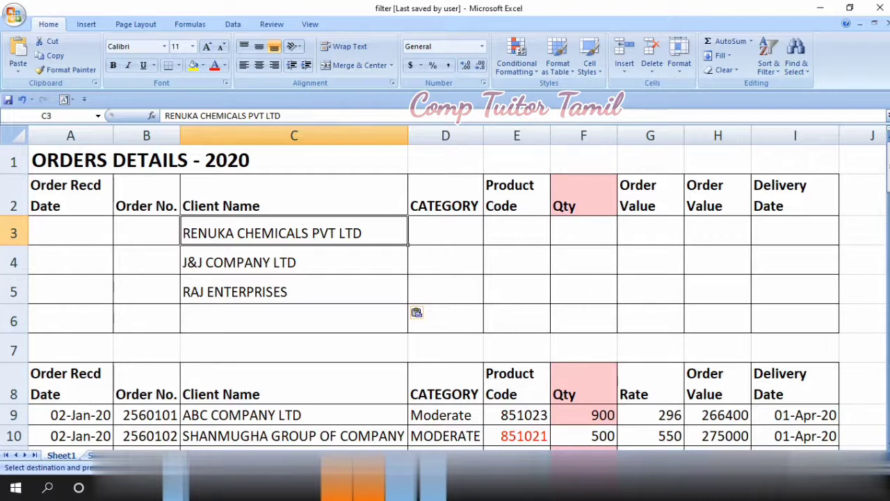
- Select the criteria block A2:H6 and scroll through the 2020 order list
{"action": "mouse_move", "coordinate": [69, 195]}
{"action": "left_mouse_down"}
{"action": "mouse_move", "coordinate": [718, 319]}
{"action": "mouse_move", "coordinate": [794, 320]}
{"action": "left_mouse_up"}
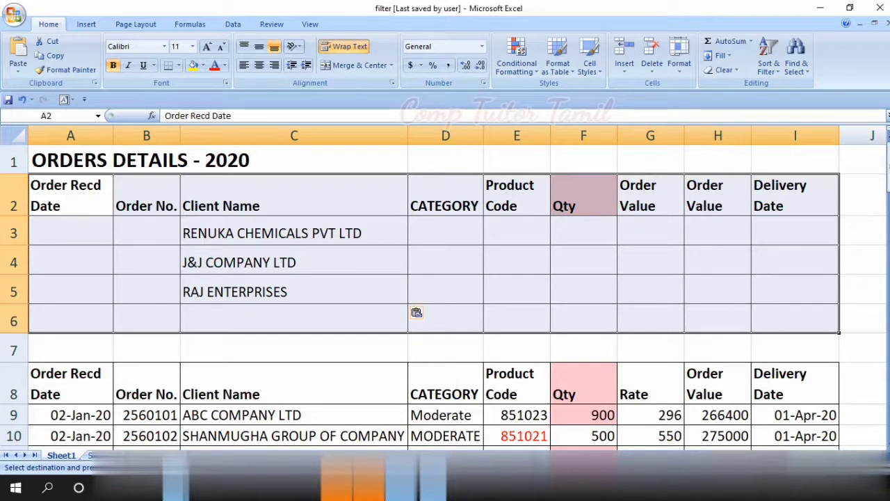
{"action": "left_click", "coordinate": [14, 349]}
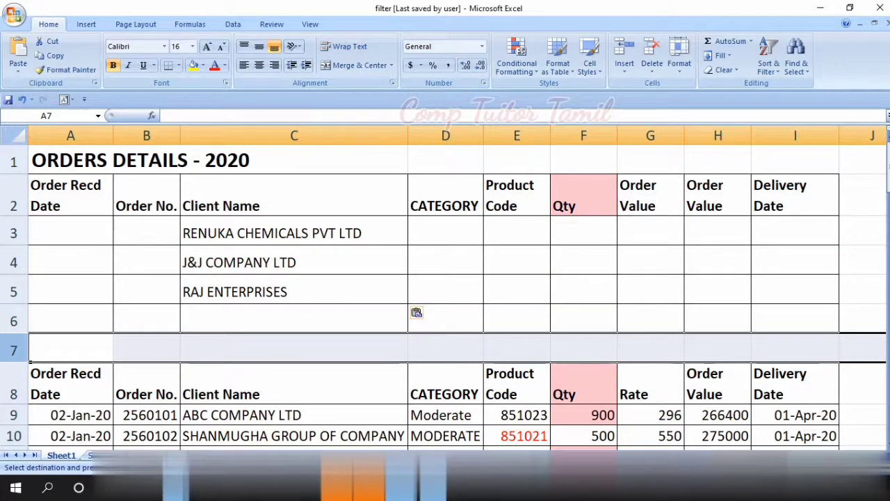
{"action": "left_click", "coordinate": [146, 383]}
{"action": "scroll", "coordinate": [445, 292], "scroll_direction": "down", "scroll_amount": 3}
{"action": "scroll", "coordinate": [445, 292], "scroll_direction": "down", "scroll_amount": 2}
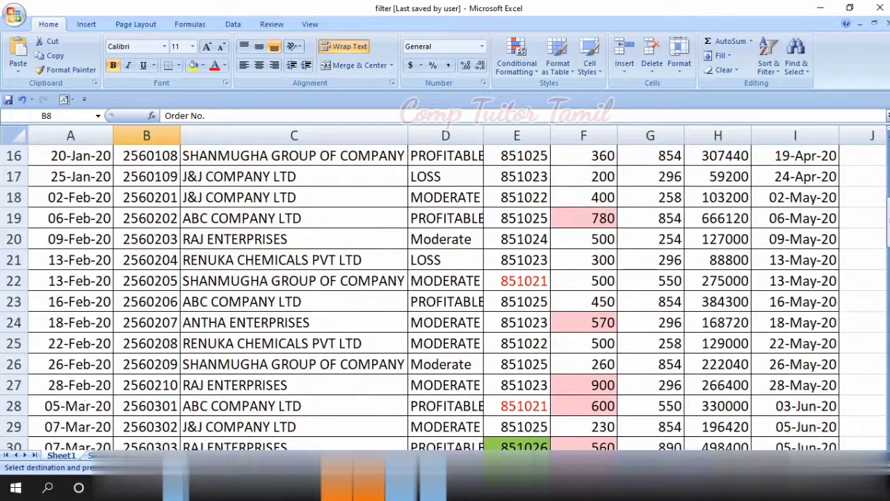
{"action": "scroll", "coordinate": [445, 292], "scroll_direction": "down", "scroll_amount": 4}
{"action": "scroll", "coordinate": [445, 292], "scroll_direction": "down", "scroll_amount": 6}
{"action": "scroll", "coordinate": [445, 292], "scroll_direction": "down", "scroll_amount": 3}
{"action": "scroll", "coordinate": [445, 292], "scroll_direction": "down", "scroll_amount": 4}
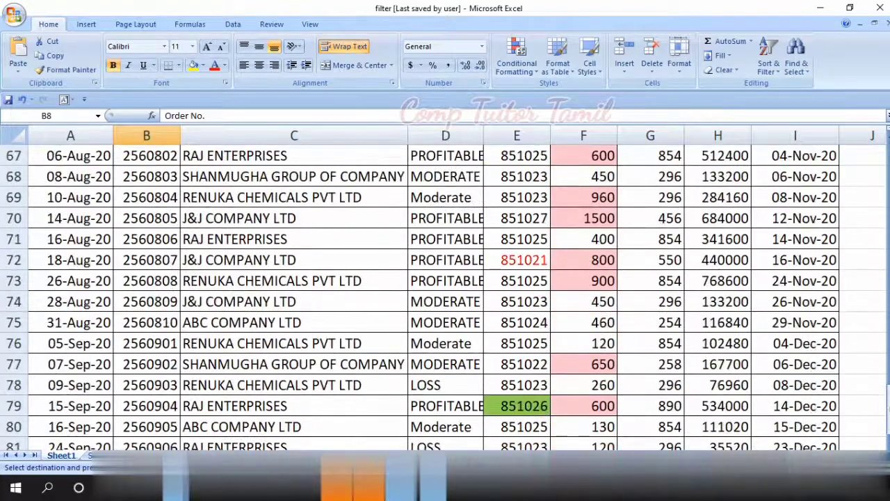
{"action": "scroll", "coordinate": [445, 292], "scroll_direction": "down", "scroll_amount": 3}
{"action": "scroll", "coordinate": [445, 292], "scroll_direction": "up", "scroll_amount": 9}
{"action": "scroll", "coordinate": [445, 292], "scroll_direction": "up", "scroll_amount": 9}
{"action": "scroll", "coordinate": [417, 312], "scroll_direction": "up", "scroll_amount": 4}
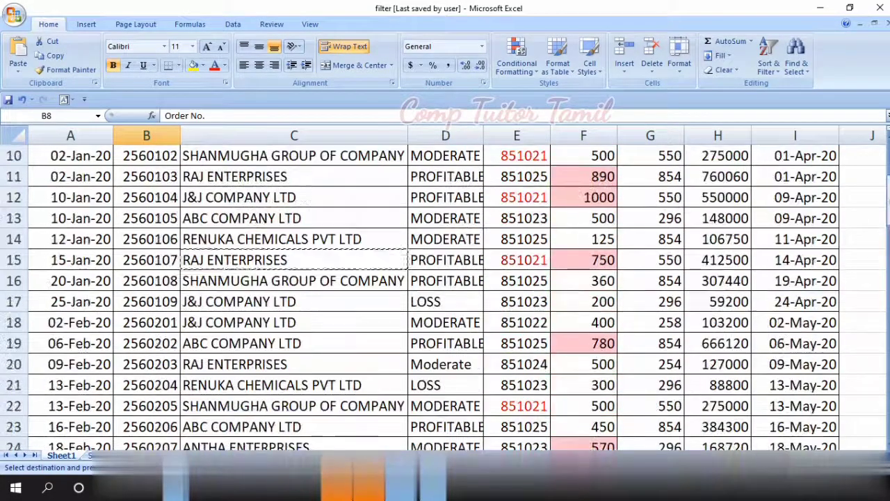
{"action": "scroll", "coordinate": [416, 313], "scroll_direction": "up", "scroll_amount": 3}
- From the Client Name heading, open the Advanced Filter dialog with Alt+A+Q
{"action": "left_click", "coordinate": [293, 384]}
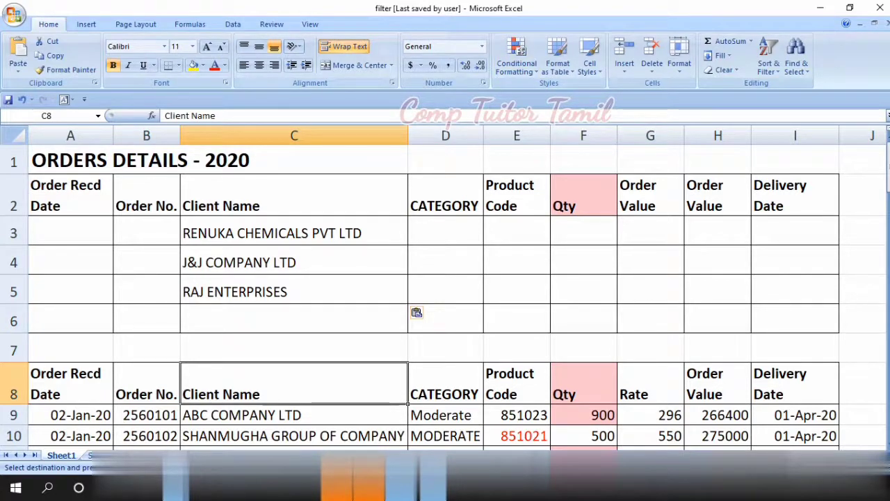
{"action": "key", "text": "alt+a"}
{"action": "key", "text": "q"}
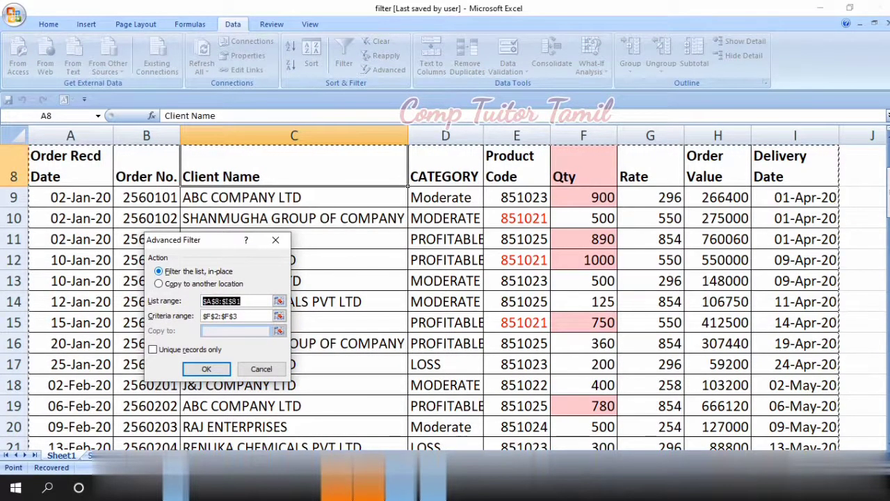
- Choose Filter the list in-place and set the list range to A8:I81
{"action": "key", "text": "alt+o"}
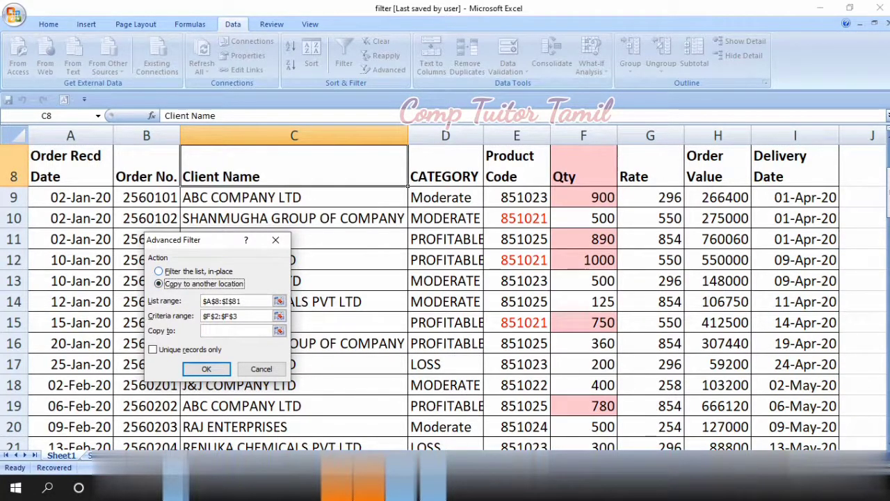
{"action": "key", "text": "alt+f"}
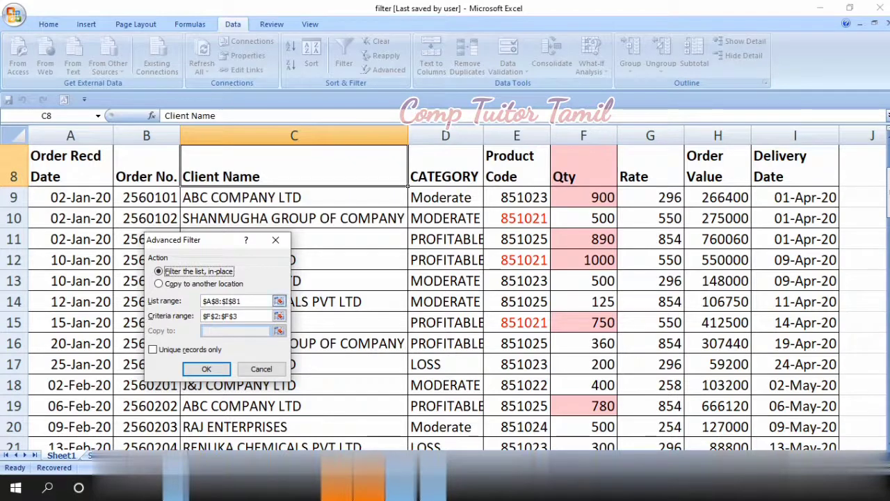
{"action": "left_click", "coordinate": [278, 300]}
{"action": "left_click", "coordinate": [71, 165]}
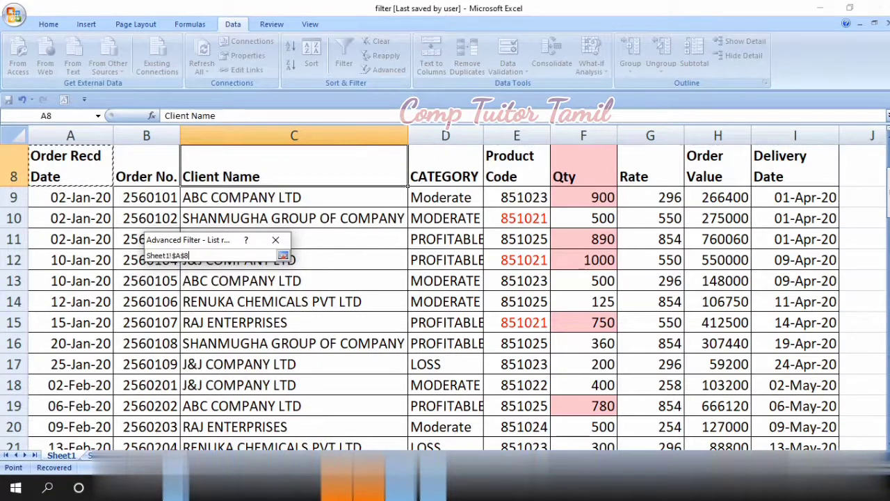
{"action": "key", "text": "ctrl+shift+Right"}
{"action": "key", "text": "ctrl+shift+Down"}
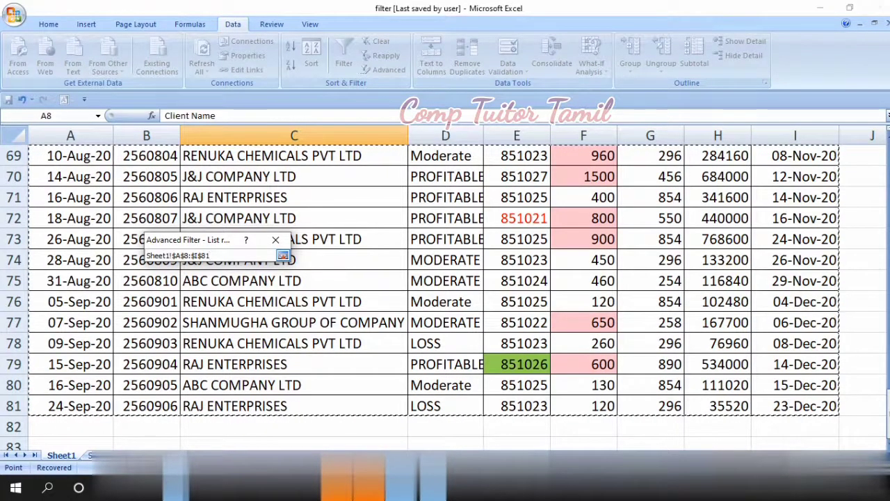
{"action": "left_click", "coordinate": [282, 255]}
- Set the criteria range to C2:C5 and apply, leaving 43 of 73 records
{"action": "left_click", "coordinate": [281, 315]}
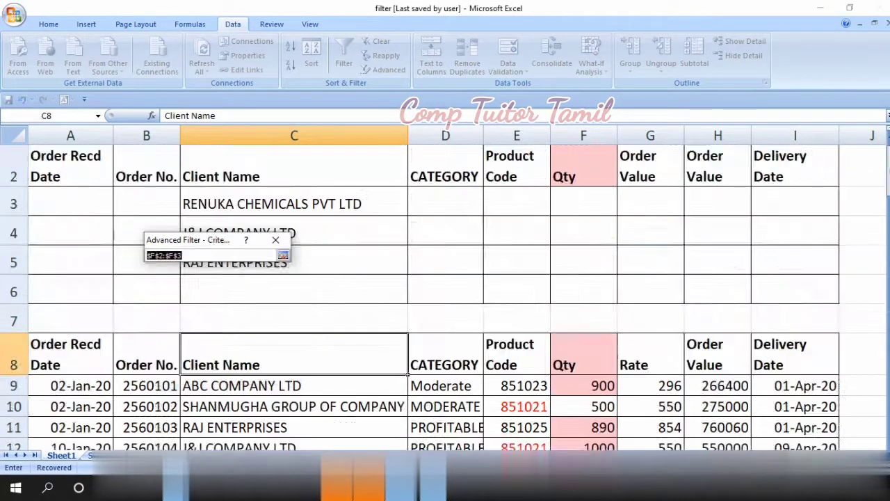
{"action": "left_click_drag", "start_coordinate": [368, 167], "coordinate": [403, 267]}
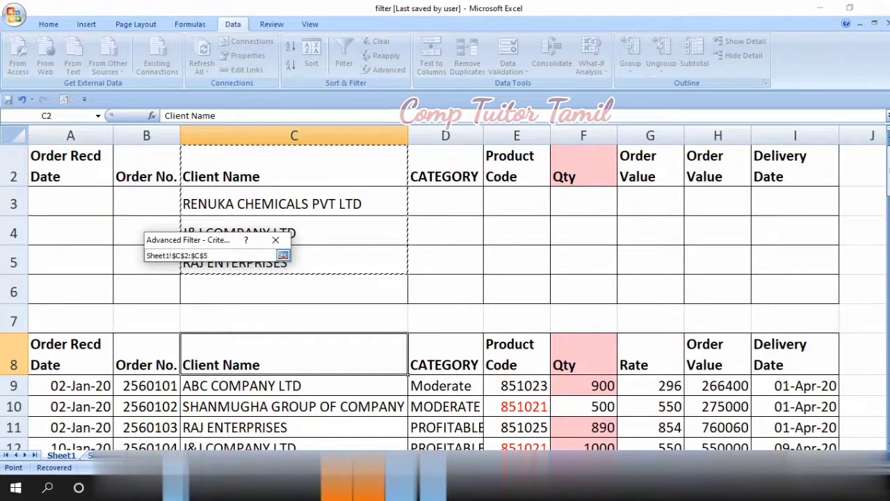
{"action": "left_click", "coordinate": [282, 255]}
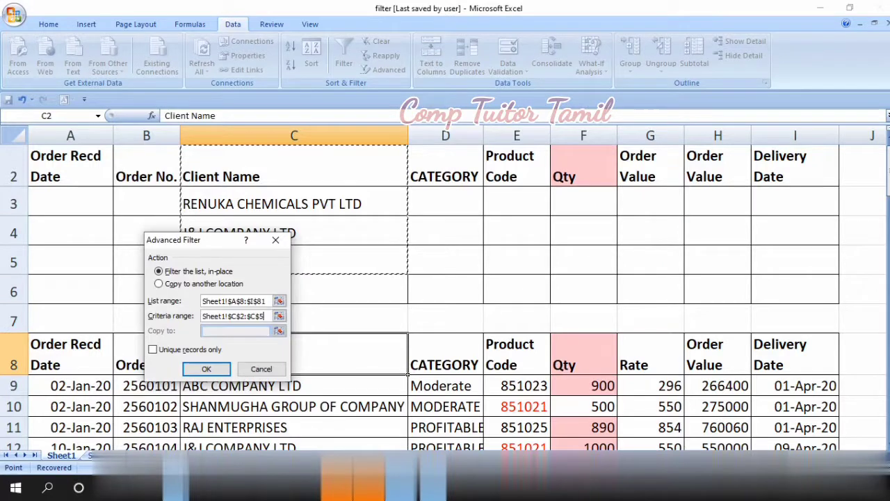
{"action": "left_click", "coordinate": [206, 369]}
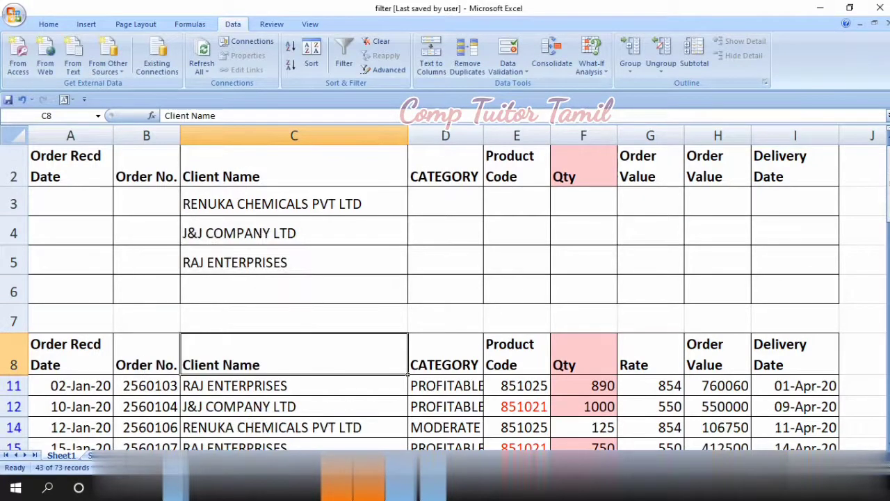
{"action": "scroll", "coordinate": [445, 292], "scroll_direction": "down", "scroll_amount": 1}
{"action": "scroll", "coordinate": [445, 292], "scroll_direction": "up", "scroll_amount": 2}
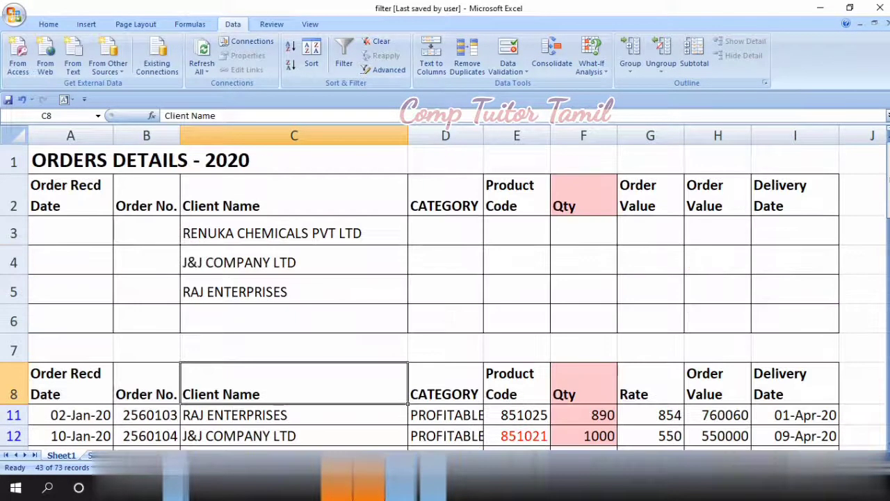
{"action": "scroll", "coordinate": [445, 292], "scroll_direction": "down", "scroll_amount": 1}
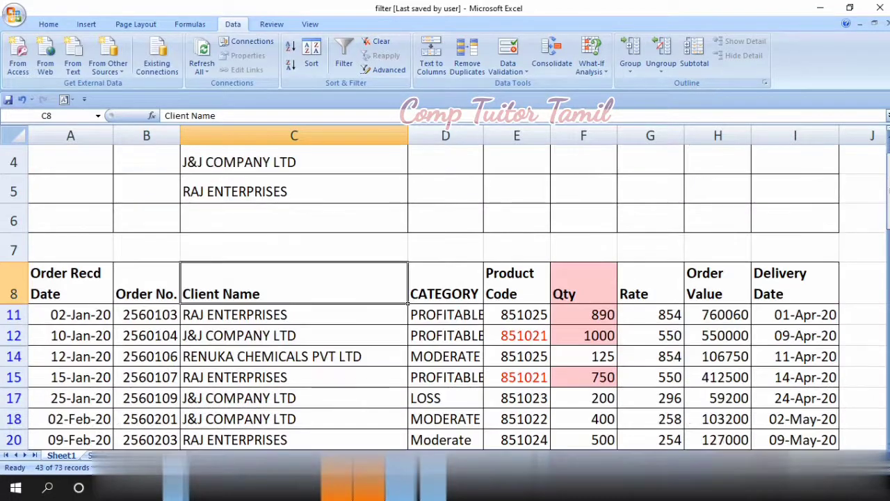
{"action": "scroll", "coordinate": [445, 292], "scroll_direction": "down", "scroll_amount": 2}
{"action": "scroll", "coordinate": [445, 292], "scroll_direction": "down", "scroll_amount": 1}
{"action": "scroll", "coordinate": [445, 292], "scroll_direction": "down", "scroll_amount": 2}
{"action": "scroll", "coordinate": [445, 292], "scroll_direction": "down", "scroll_amount": 4}
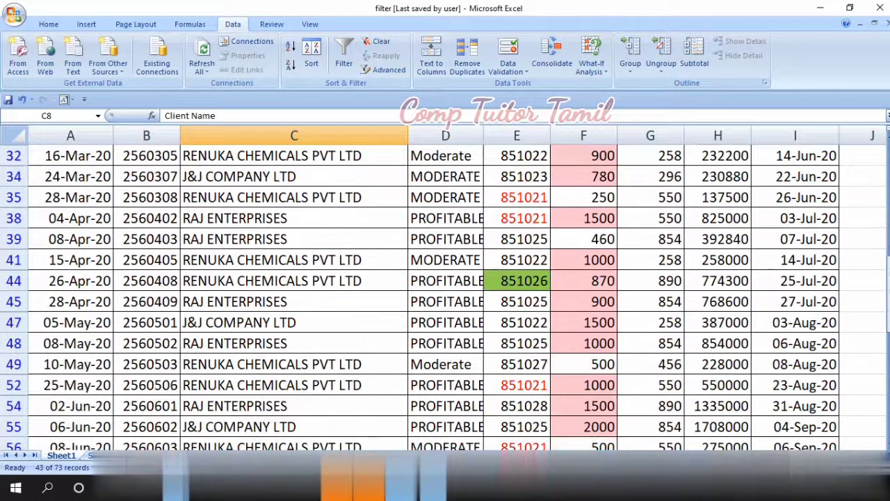
{"action": "scroll", "coordinate": [445, 292], "scroll_direction": "down", "scroll_amount": 2}
{"action": "scroll", "coordinate": [445, 292], "scroll_direction": "down", "scroll_amount": 3}
{"action": "scroll", "coordinate": [445, 292], "scroll_direction": "down", "scroll_amount": 5}
{"action": "scroll", "coordinate": [445, 292], "scroll_direction": "down", "scroll_amount": 2}
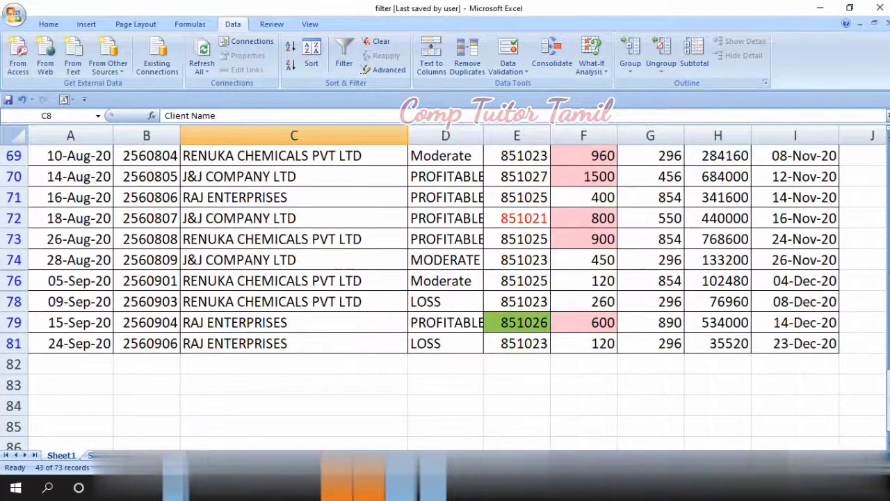
{"action": "scroll", "coordinate": [445, 292], "scroll_direction": "up", "scroll_amount": 10}
{"action": "scroll", "coordinate": [445, 292], "scroll_direction": "up", "scroll_amount": 3}
{"action": "scroll", "coordinate": [445, 292], "scroll_direction": "up", "scroll_amount": 5}
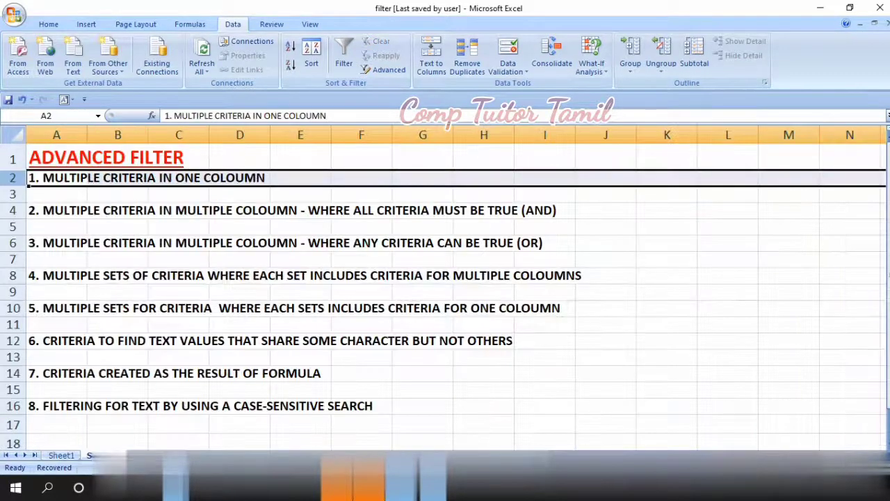
- Colour the topic '1. MULTIPLE CRITERIA IN ONE COLOUMN' red, then select the second topic in row 4
{"action": "left_click", "coordinate": [48, 25]}
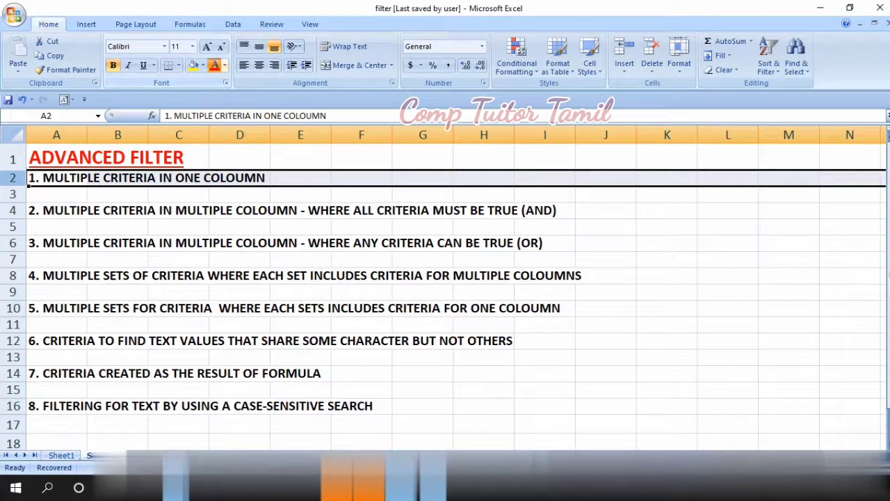
{"action": "left_click", "coordinate": [214, 65]}
{"action": "left_click", "coordinate": [31, 210]}
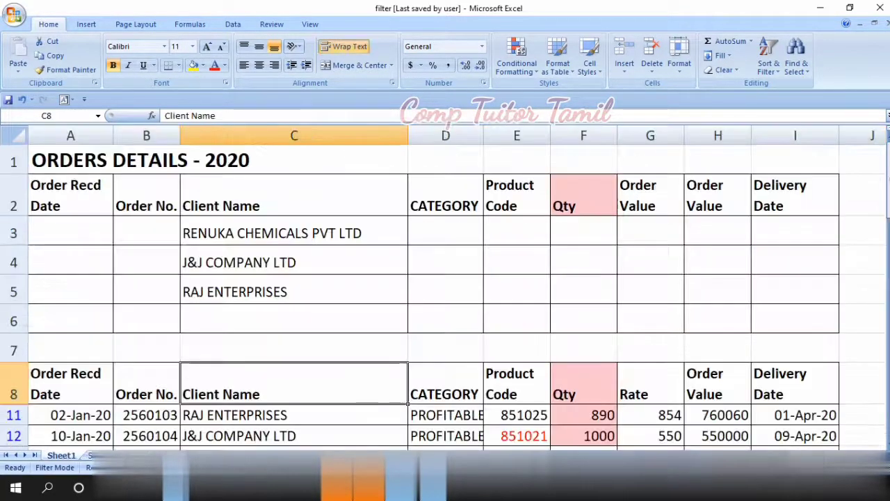
- Clear the client names in C3:C5 and enter product code 851023 in E3
{"action": "left_click_drag", "start_coordinate": [278, 233], "coordinate": [278, 292]}
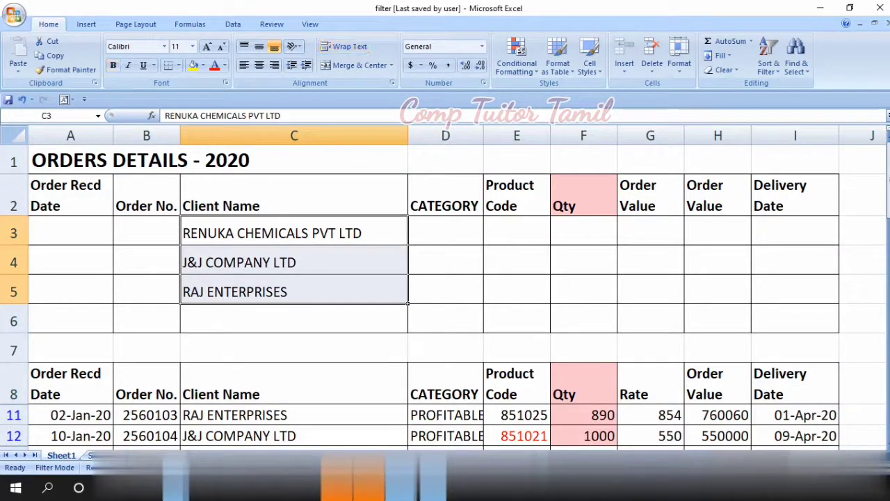
{"action": "key", "text": "Delete"}
{"action": "left_click", "coordinate": [517, 232]}
{"action": "type", "text": "85"}
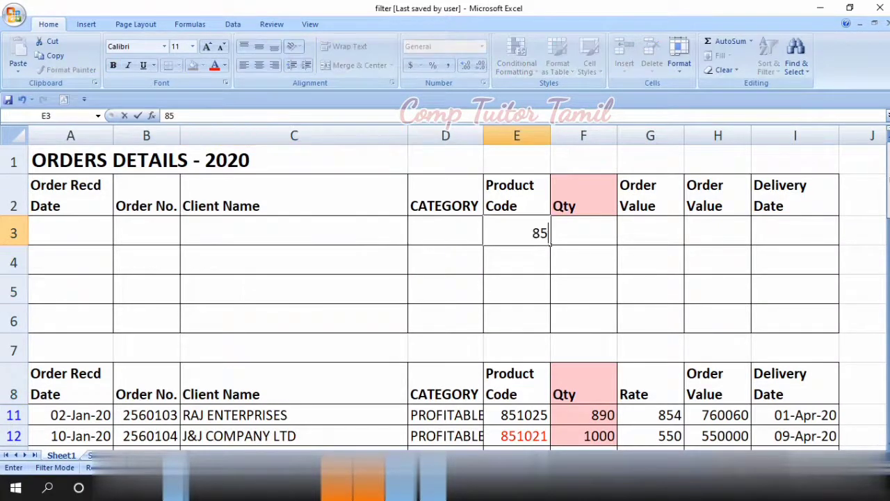
{"action": "type", "text": "10"}
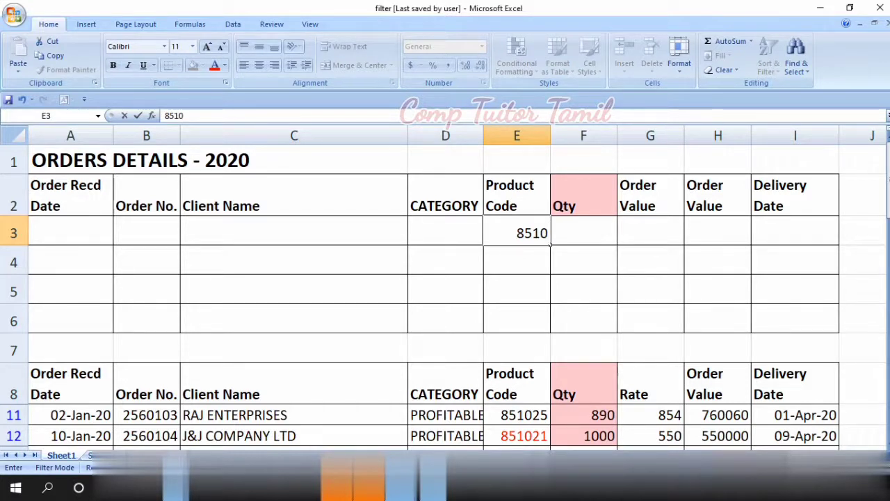
{"action": "type", "text": "23"}
{"action": "key", "text": "Return"}
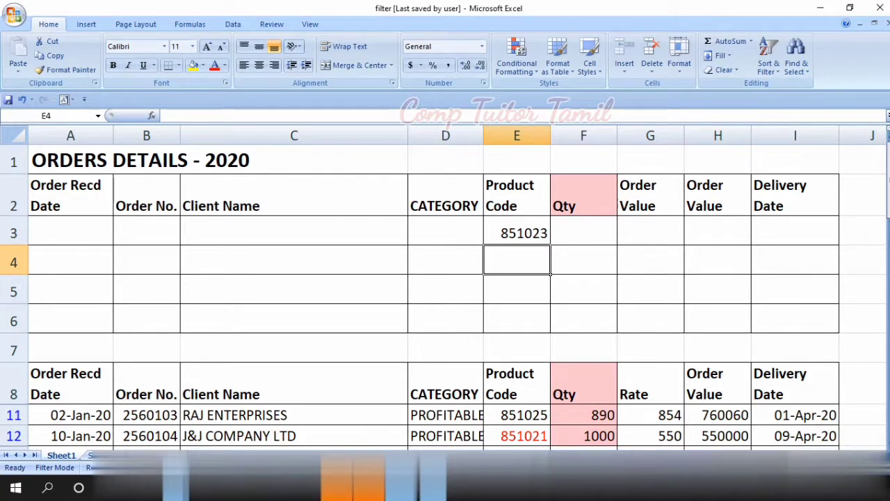
- Enter >1000 as the Qty criterion in F3, then select a cell in the orders list
{"action": "key", "text": "Up"}
{"action": "key", "text": "Right"}
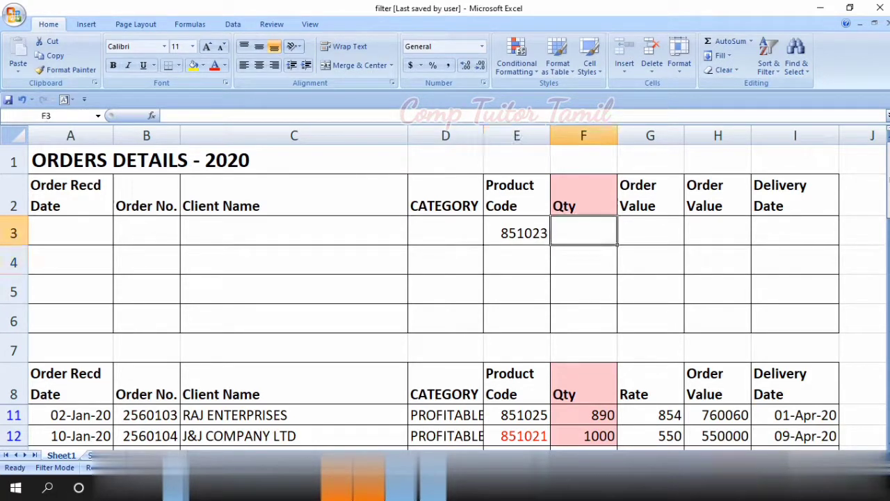
{"action": "type", "text": ">"}
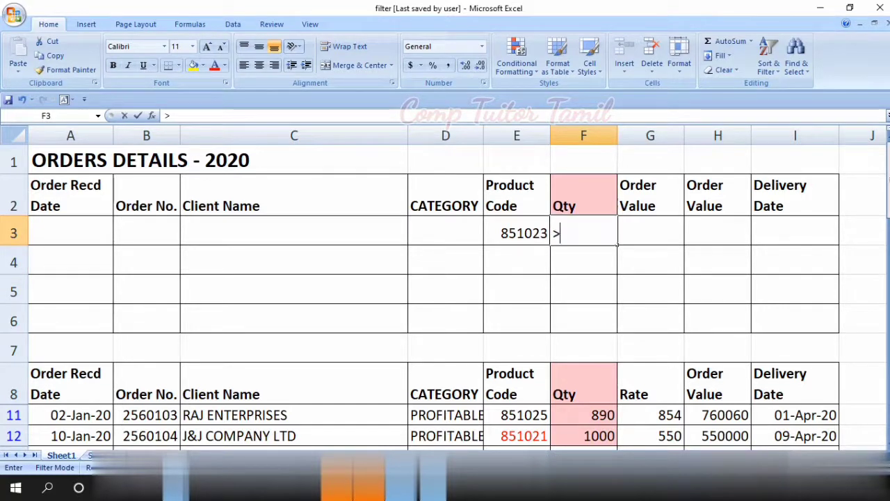
{"action": "type", "text": "1000"}
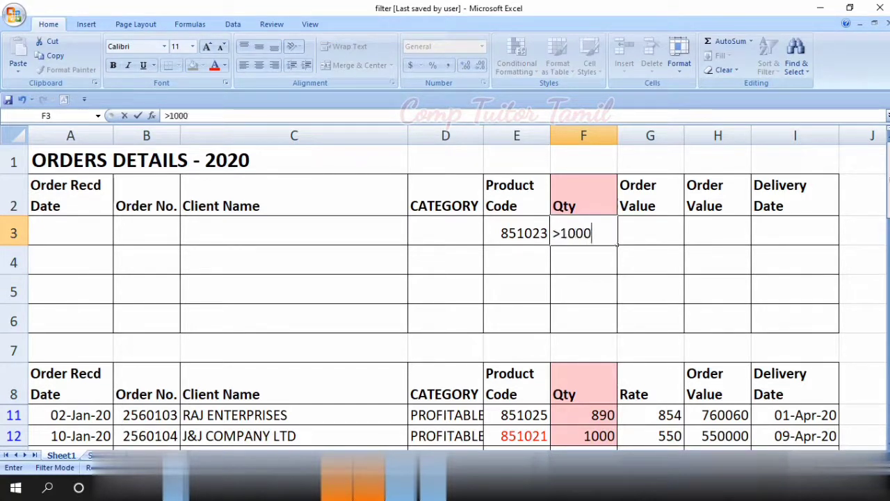
{"action": "key", "text": "Return"}
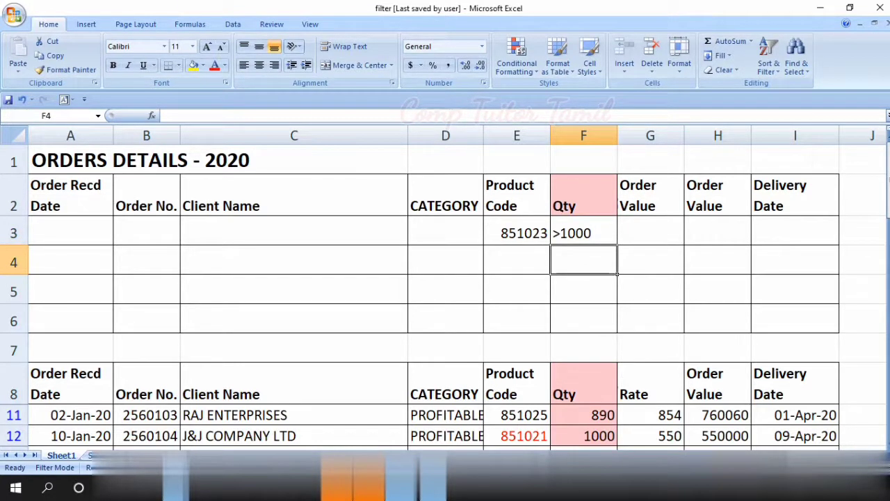
{"action": "left_click", "coordinate": [294, 415]}
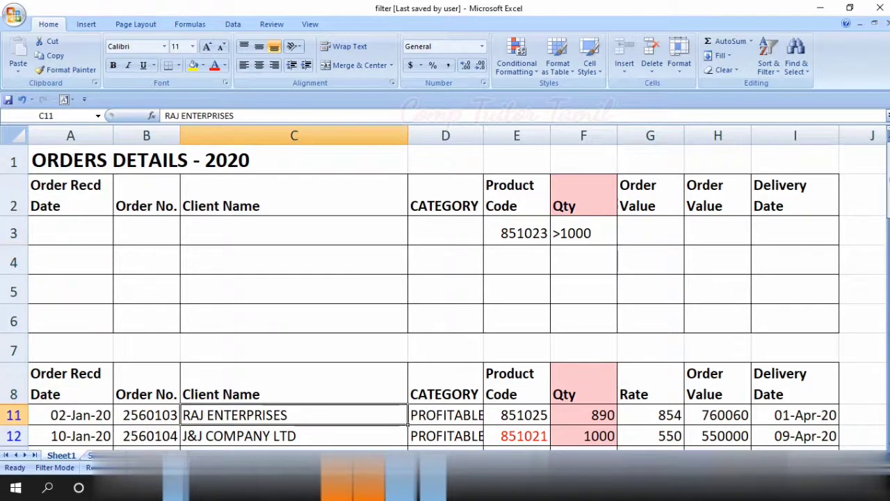
{"action": "left_click", "coordinate": [233, 24]}
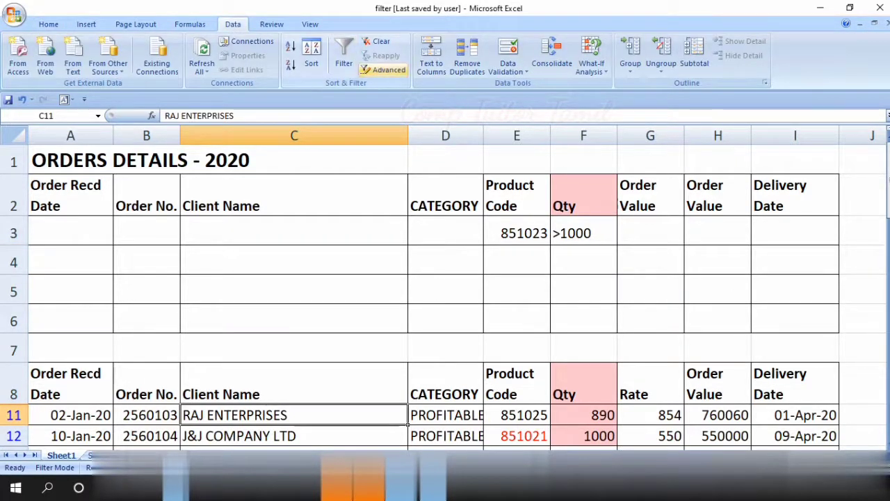
- Open Advanced Filter and review the list range of the orders table
{"action": "left_click", "coordinate": [384, 70]}
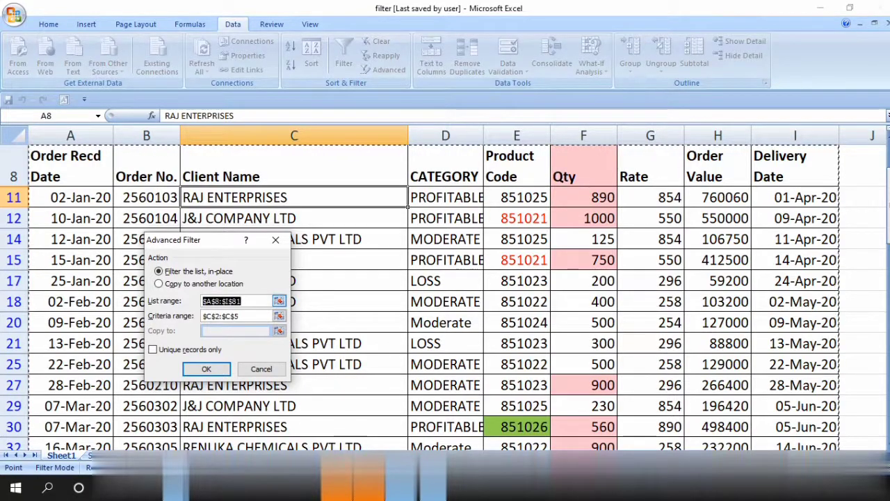
{"action": "left_click", "coordinate": [279, 300]}
{"action": "scroll", "coordinate": [445, 292], "scroll_direction": "down", "scroll_amount": 7}
{"action": "scroll", "coordinate": [445, 292], "scroll_direction": "down", "scroll_amount": 5}
{"action": "scroll", "coordinate": [445, 292], "scroll_direction": "down", "scroll_amount": 12}
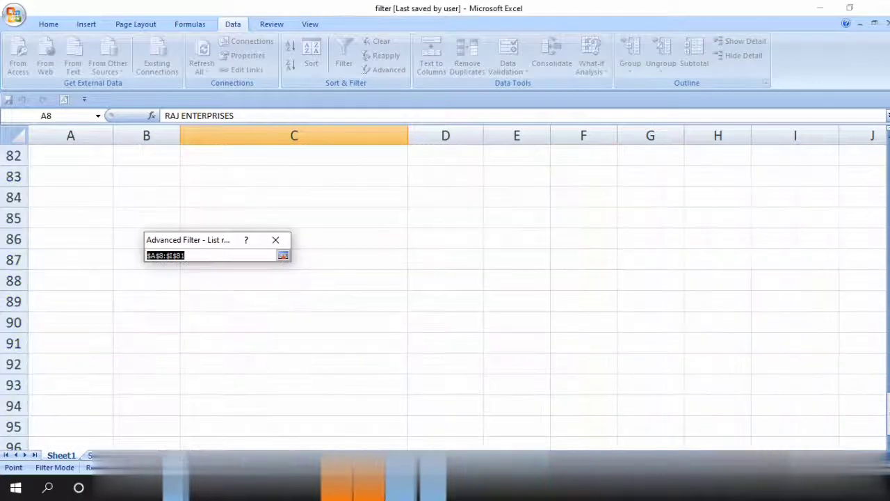
{"action": "scroll", "coordinate": [445, 292], "scroll_direction": "up", "scroll_amount": 5}
{"action": "scroll", "coordinate": [445, 292], "scroll_direction": "up", "scroll_amount": 11}
{"action": "scroll", "coordinate": [445, 292], "scroll_direction": "up", "scroll_amount": 11}
{"action": "scroll", "coordinate": [445, 292], "scroll_direction": "up", "scroll_amount": 1}
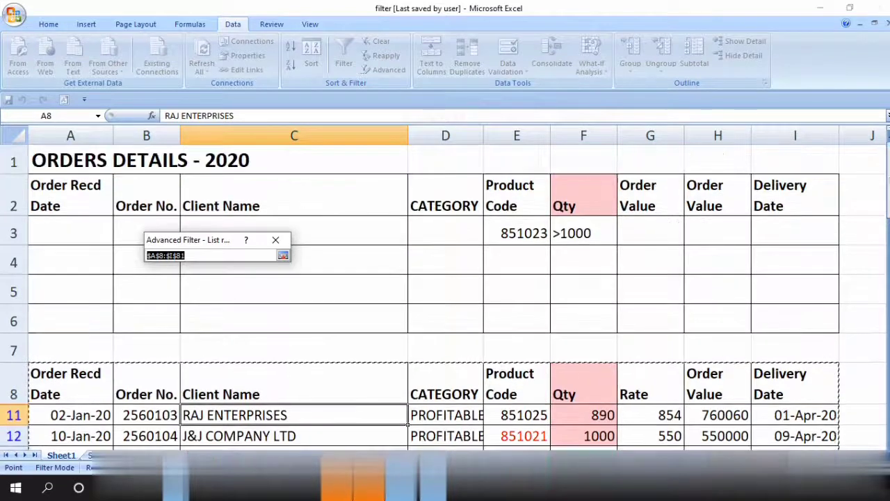
{"action": "left_click", "coordinate": [283, 255]}
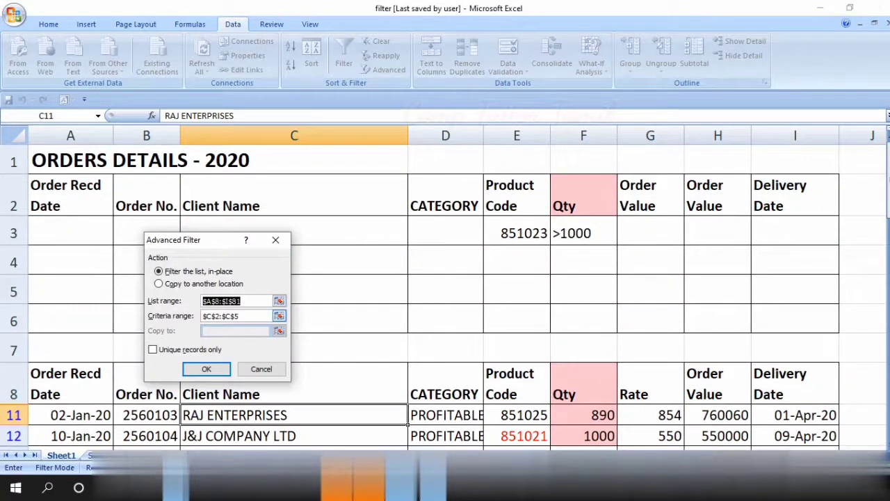
- Set the criteria range to E2:F3 and apply, leaving 1 of 73 records (851023, qty 1500)
{"action": "left_click", "coordinate": [279, 316]}
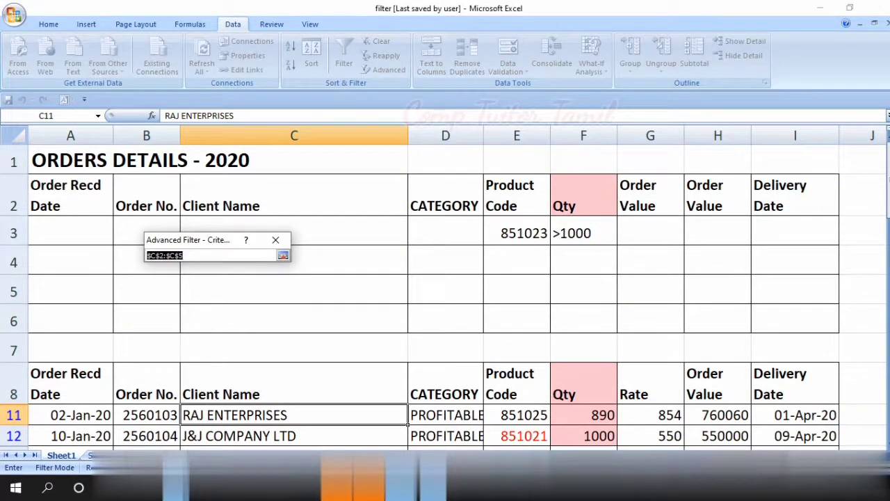
{"action": "left_click_drag", "start_coordinate": [500, 188], "coordinate": [612, 235]}
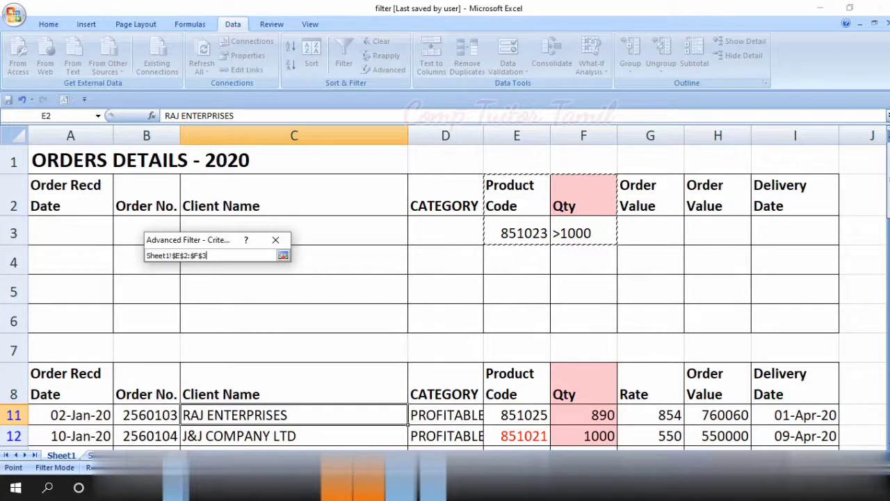
{"action": "left_click", "coordinate": [282, 255]}
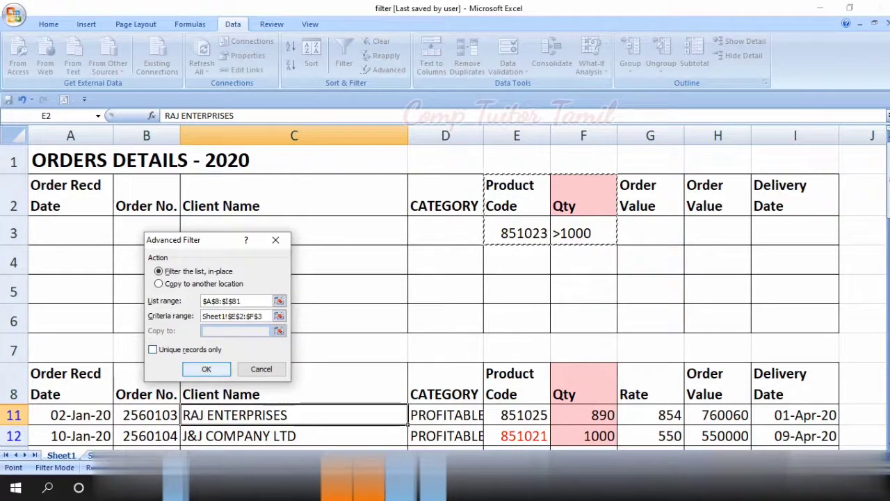
{"action": "key", "text": "Return"}
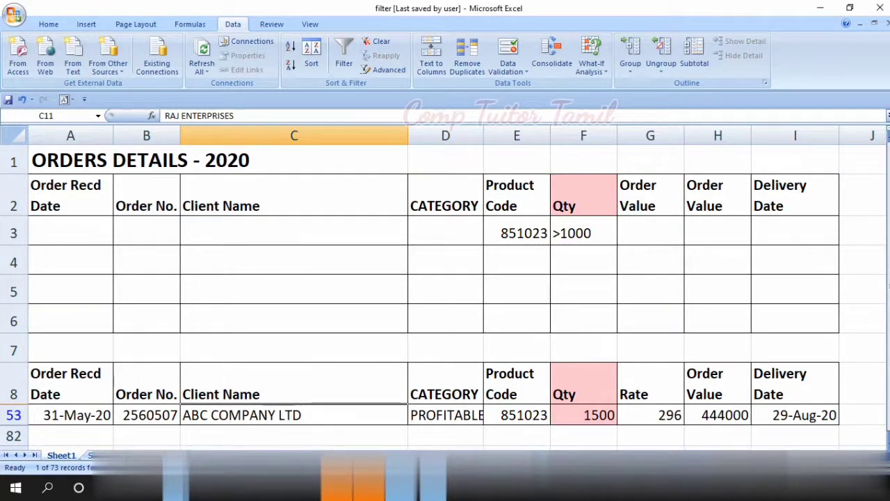
{"action": "left_click", "coordinate": [548, 417]}
{"action": "scroll", "coordinate": [550, 422], "scroll_direction": "down", "scroll_amount": 3}
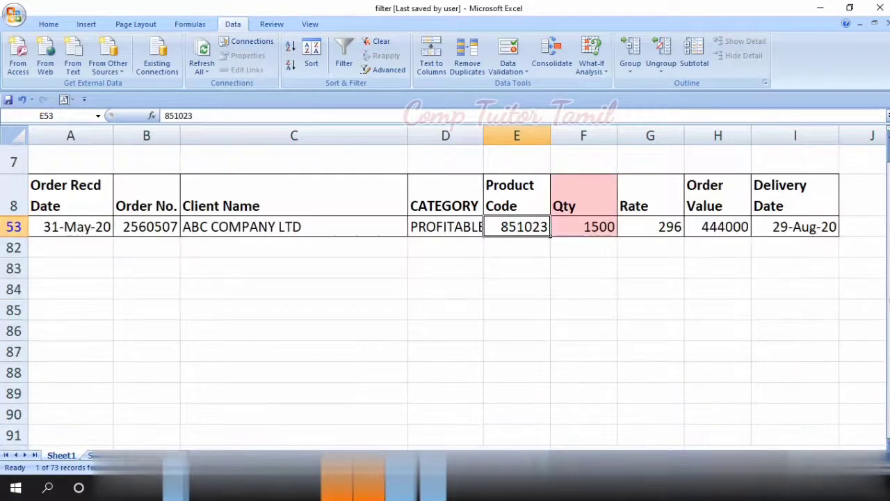
{"action": "scroll", "coordinate": [550, 422], "scroll_direction": "up", "scroll_amount": 3}
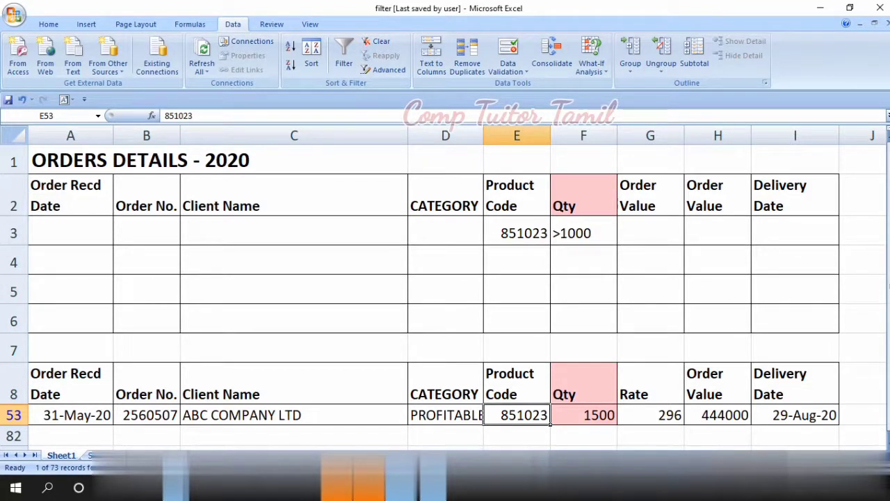
{"action": "scroll", "coordinate": [445, 292], "scroll_direction": "down", "scroll_amount": 4}
{"action": "scroll", "coordinate": [445, 292], "scroll_direction": "up", "scroll_amount": 4}
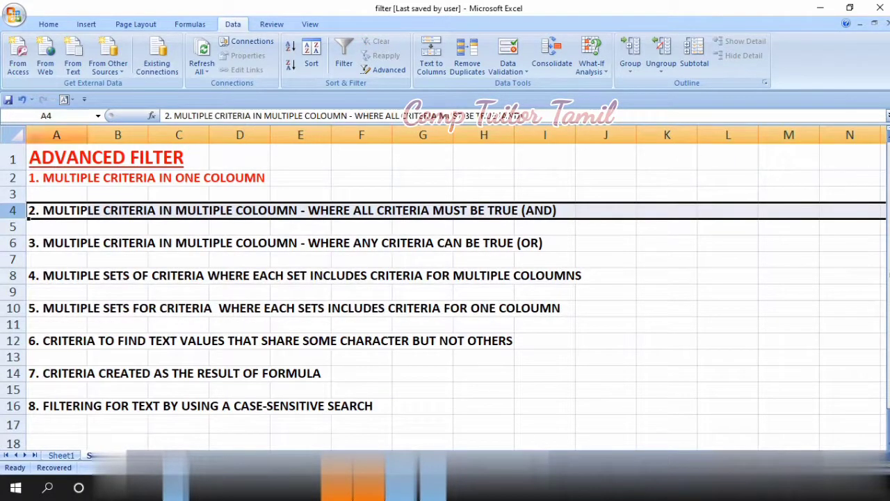
- Colour the second topic (AND criteria) red in row 4 and return to the orders sheet
{"action": "left_click", "coordinate": [49, 24]}
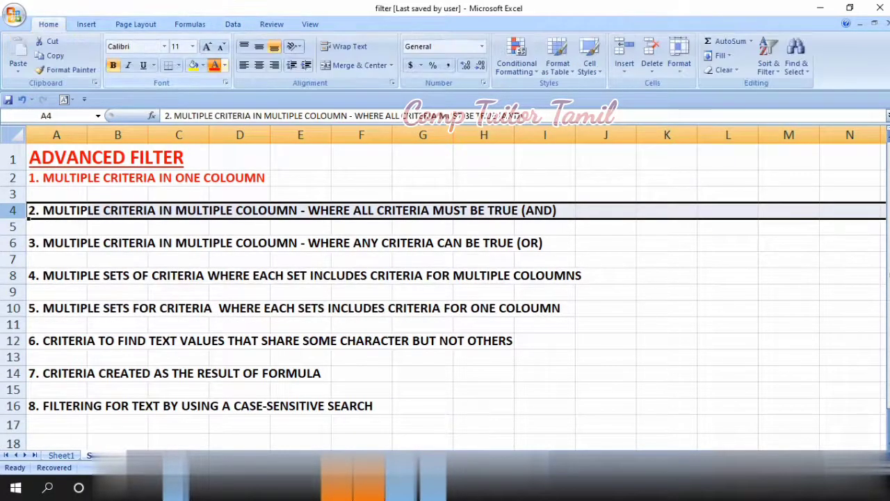
{"action": "left_click", "coordinate": [215, 65]}
{"action": "left_click", "coordinate": [42, 243]}
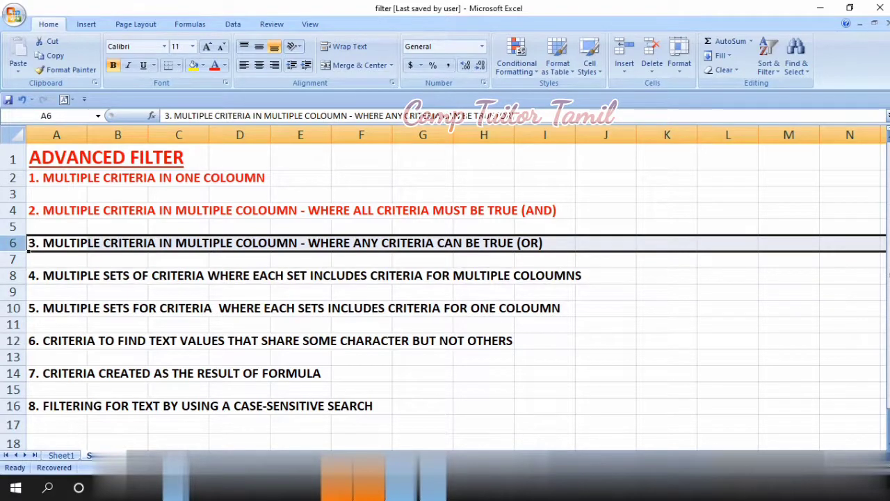
{"action": "key", "text": "ctrl+Page_Down"}
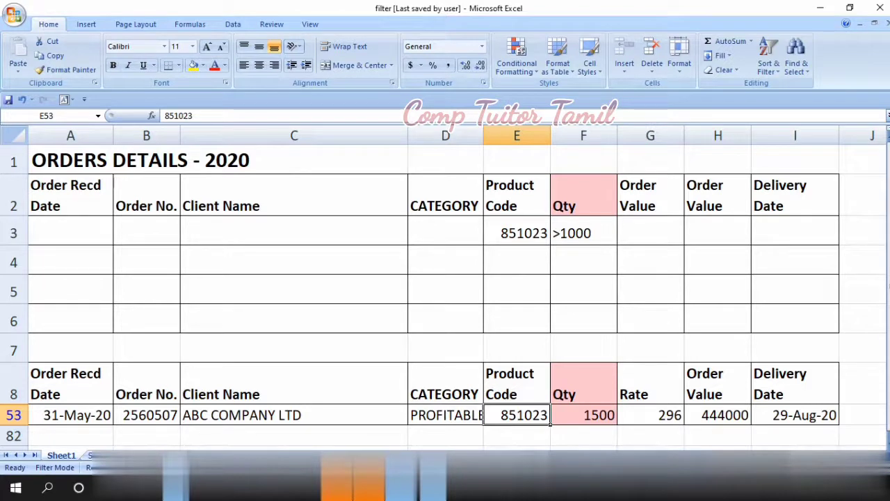
- Delete the E3:F3 criteria and clear the filter to show all orders
{"action": "left_click_drag", "start_coordinate": [516, 233], "coordinate": [582, 233]}
{"action": "key", "text": "Delete"}
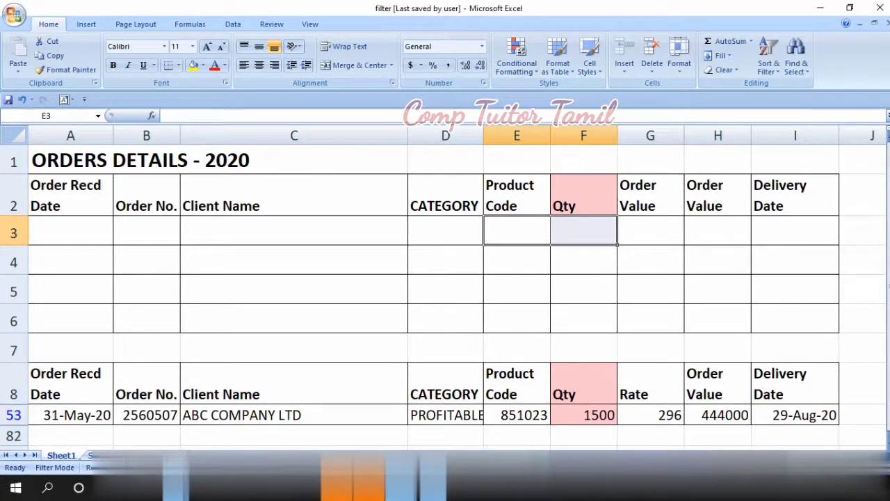
{"action": "left_click", "coordinate": [293, 414]}
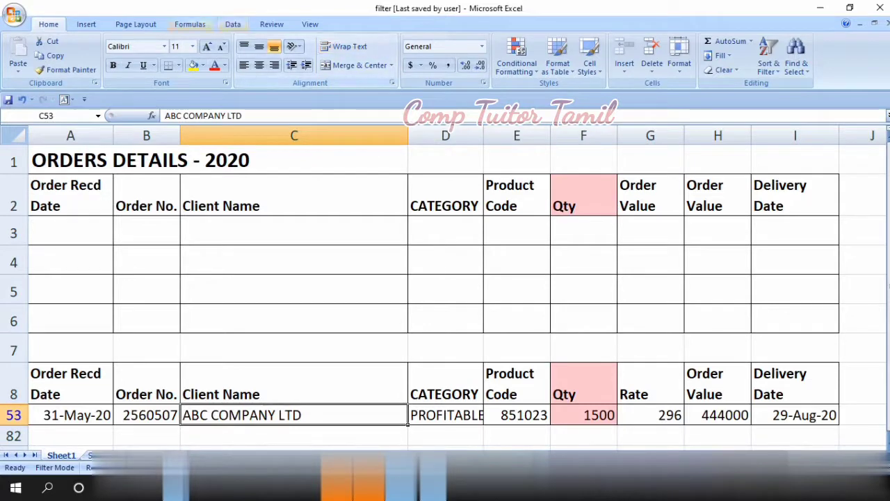
{"action": "left_click", "coordinate": [233, 23]}
{"action": "left_click", "coordinate": [377, 41]}
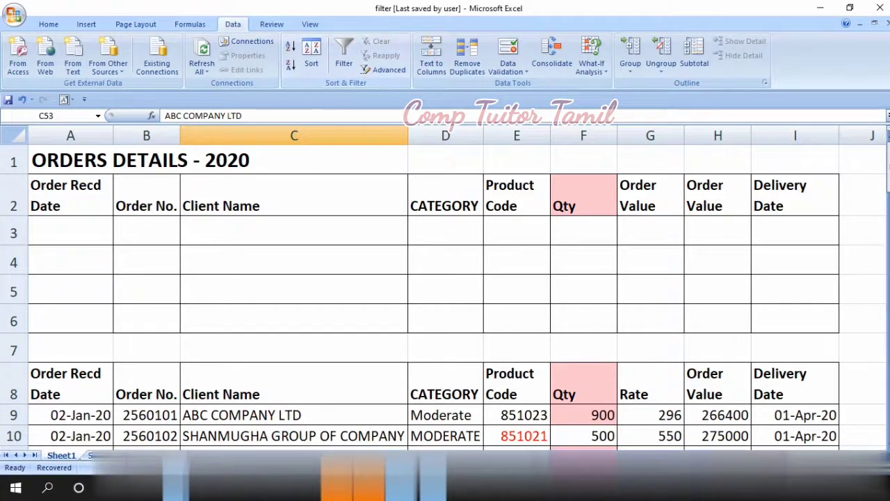
{"action": "scroll", "coordinate": [445, 292], "scroll_direction": "down", "scroll_amount": 1}
{"action": "scroll", "coordinate": [445, 292], "scroll_direction": "down", "scroll_amount": 1}
- Copy the client J&J COMPANY LTD from the list into criteria cell C3
{"action": "left_click", "coordinate": [293, 393]}
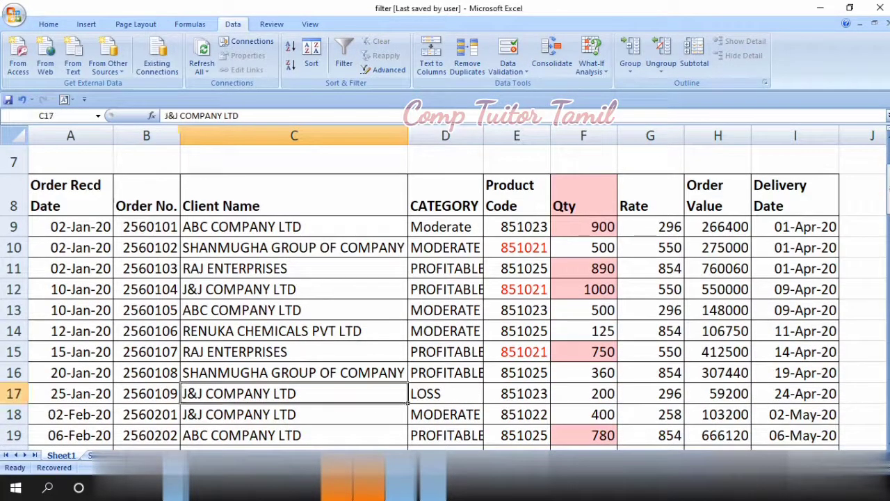
{"action": "key", "text": "ctrl+c"}
{"action": "scroll", "coordinate": [445, 292], "scroll_direction": "up", "scroll_amount": 2}
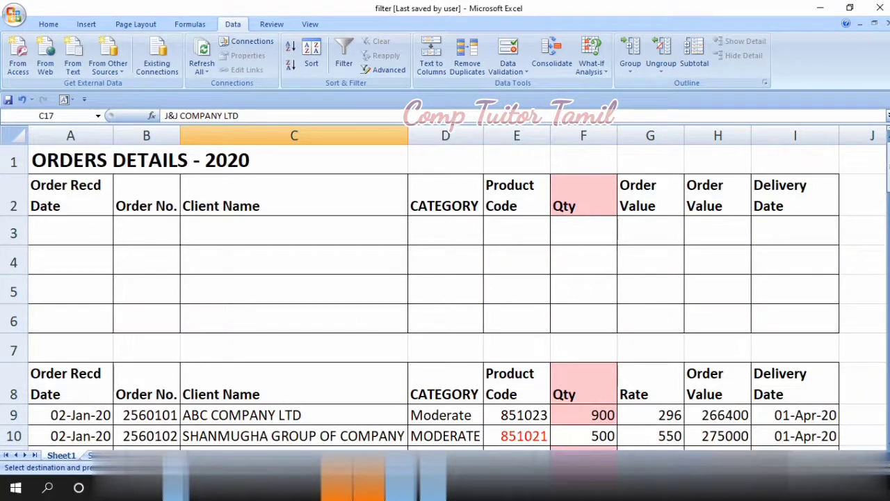
{"action": "left_click", "coordinate": [293, 231]}
{"action": "key", "text": "ctrl+v"}
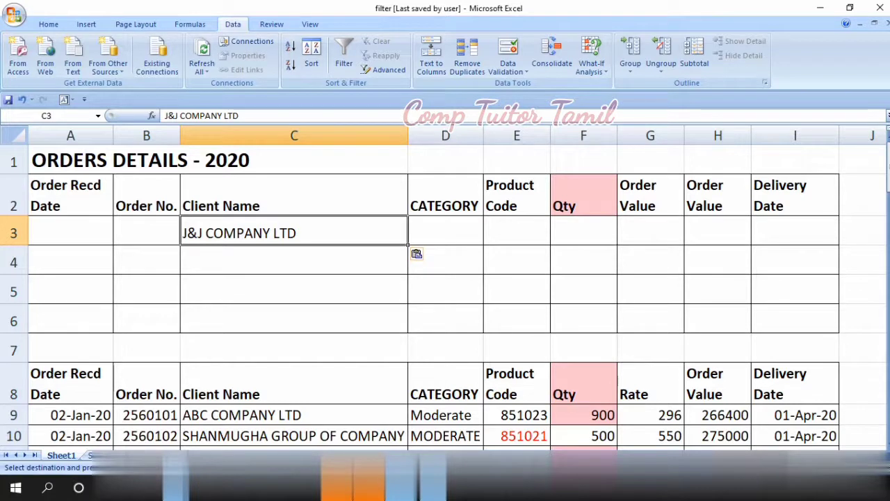
- Enter >500 as the Qty criterion in F4 on the second criteria row
{"action": "left_click", "coordinate": [582, 258]}
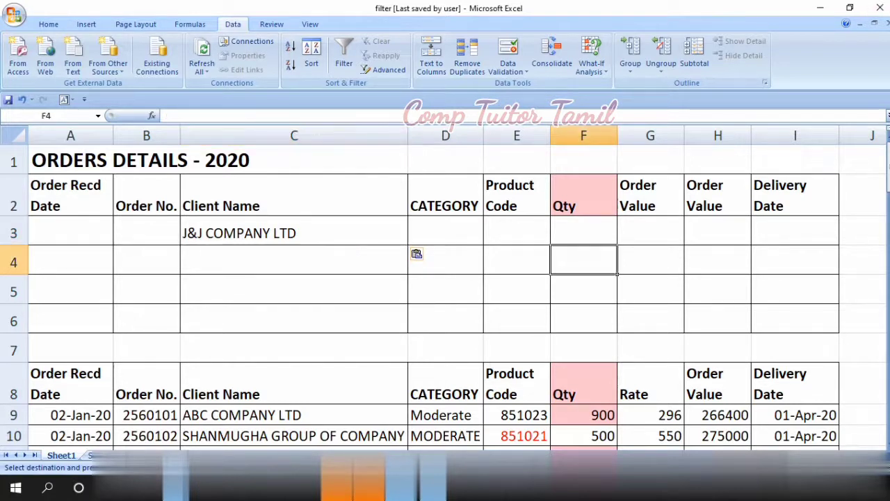
{"action": "type", "text": ">500"}
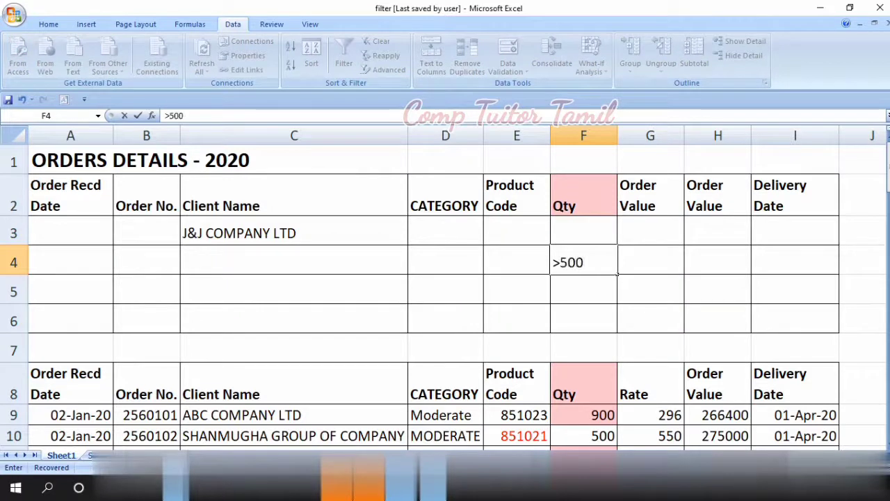
{"action": "key", "text": "Return"}
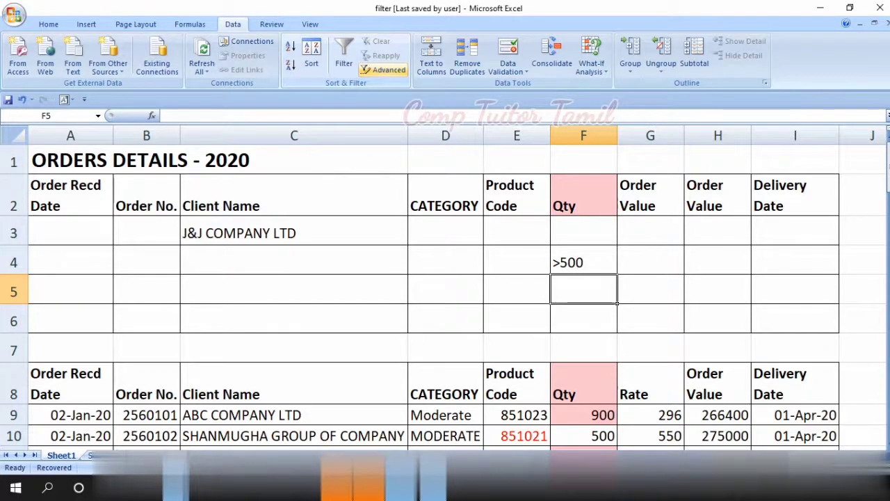
- Cancel the mis-set Advanced Filter and reopen it from a cell inside the orders table
{"action": "left_click", "coordinate": [383, 69]}
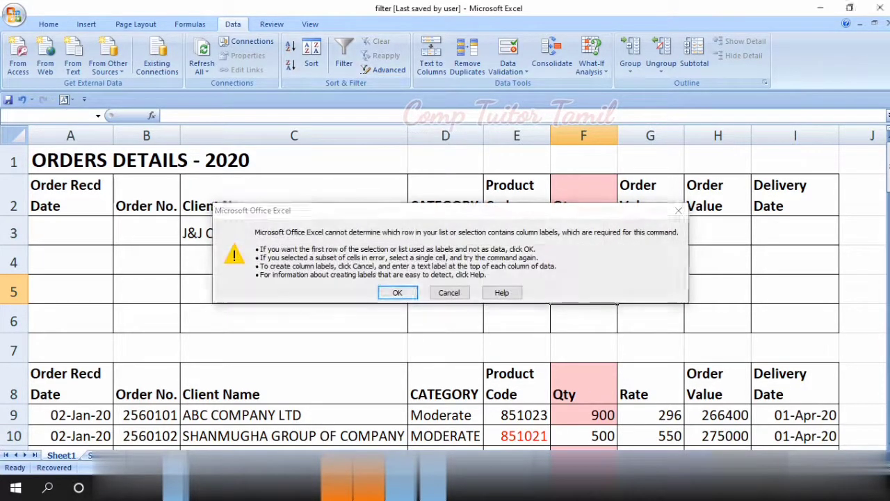
{"action": "left_click", "coordinate": [399, 292]}
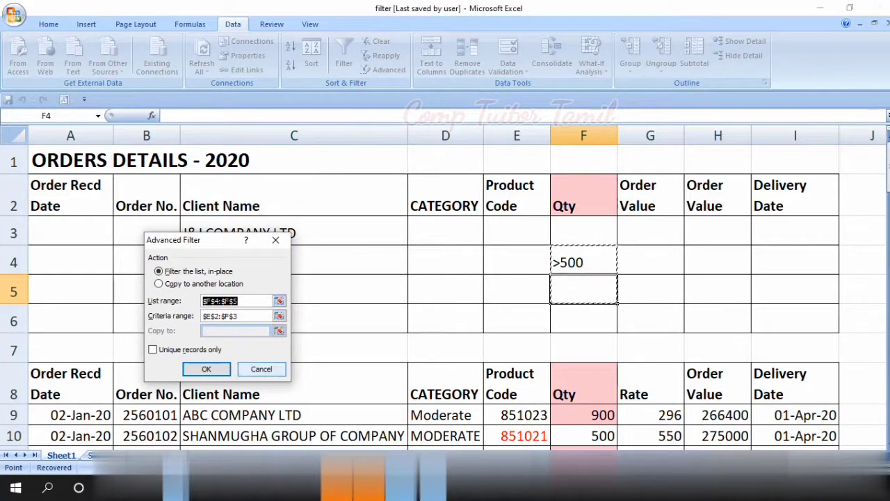
{"action": "left_click", "coordinate": [262, 368]}
{"action": "left_click", "coordinate": [293, 415]}
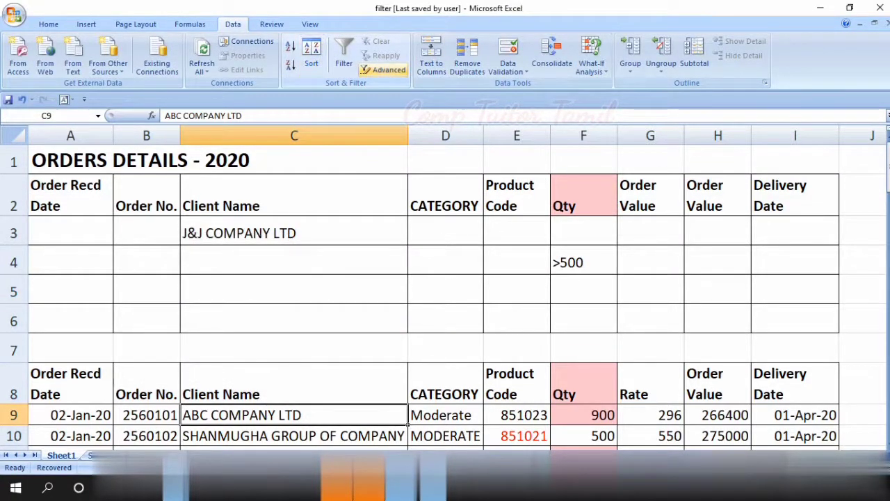
{"action": "left_click", "coordinate": [383, 69]}
{"action": "scroll", "coordinate": [54, 259], "scroll_direction": "down", "scroll_amount": 3}
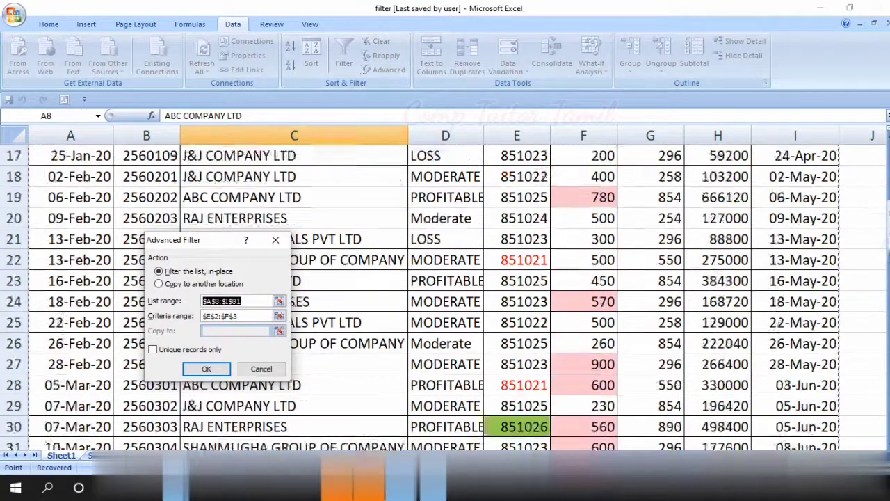
{"action": "scroll", "coordinate": [54, 259], "scroll_direction": "down", "scroll_amount": 4}
{"action": "scroll", "coordinate": [54, 259], "scroll_direction": "down", "scroll_amount": 6}
{"action": "scroll", "coordinate": [55, 259], "scroll_direction": "down", "scroll_amount": 7}
{"action": "scroll", "coordinate": [54, 259], "scroll_direction": "down", "scroll_amount": 3}
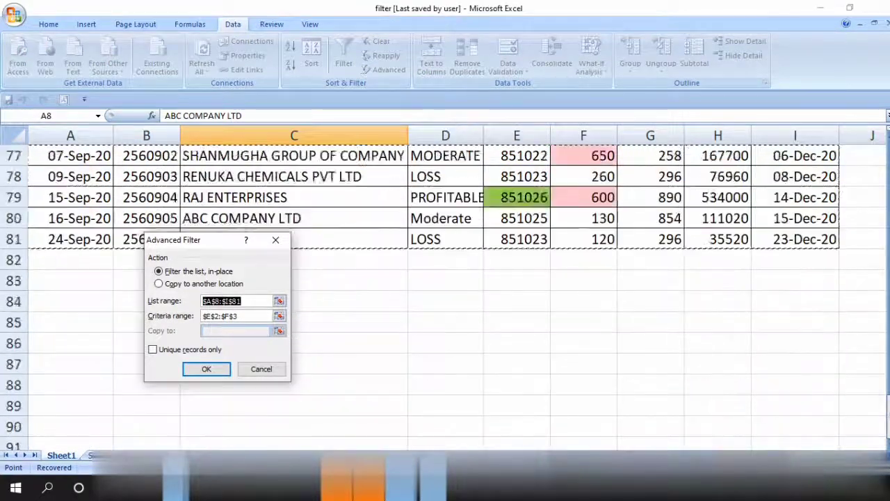
{"action": "scroll", "coordinate": [54, 258], "scroll_direction": "up", "scroll_amount": 9}
{"action": "scroll", "coordinate": [445, 292], "scroll_direction": "up", "scroll_amount": 9}
{"action": "scroll", "coordinate": [445, 292], "scroll_direction": "up", "scroll_amount": 4}
{"action": "scroll", "coordinate": [445, 292], "scroll_direction": "up", "scroll_amount": 4}
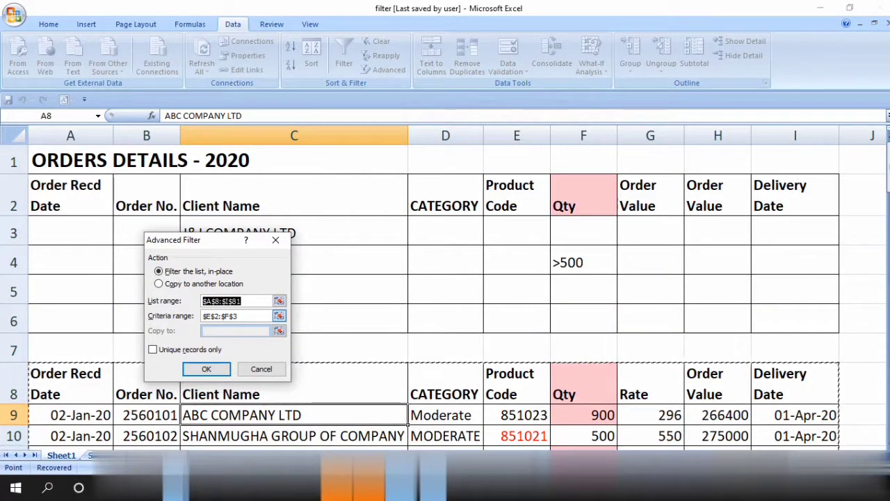
- Set the criteria range to C2:F4 and run the filter, leaving 44 of 73 records
{"action": "left_click", "coordinate": [279, 316]}
{"action": "mouse_move", "coordinate": [292, 201]}
{"action": "left_mouse_down"}
{"action": "mouse_move", "coordinate": [480, 270]}
{"action": "mouse_move", "coordinate": [615, 270]}
{"action": "left_mouse_up"}
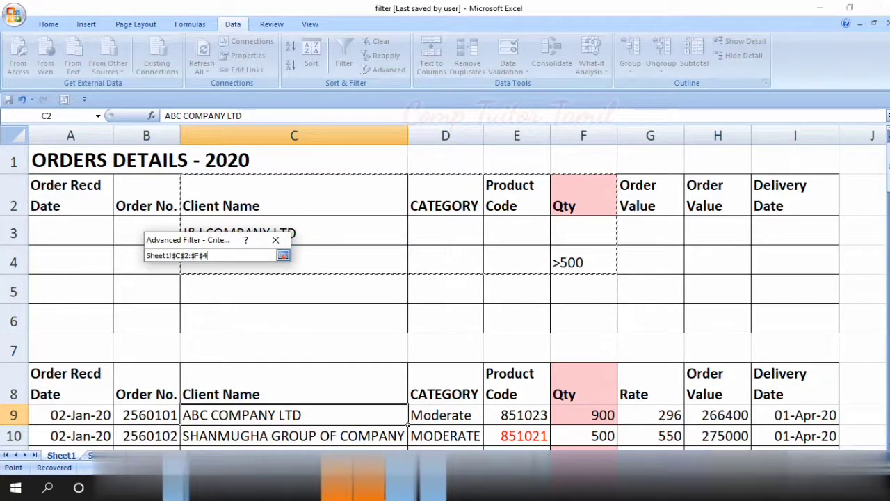
{"action": "key", "text": "Return"}
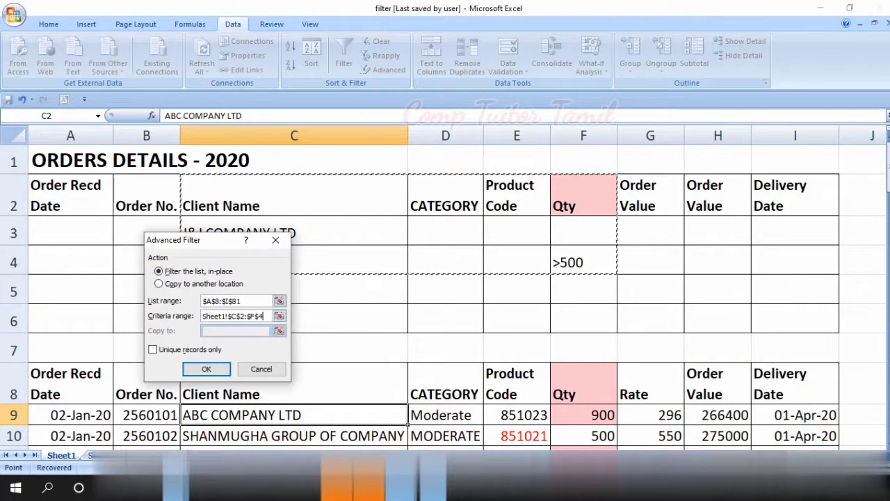
{"action": "key", "text": "Return"}
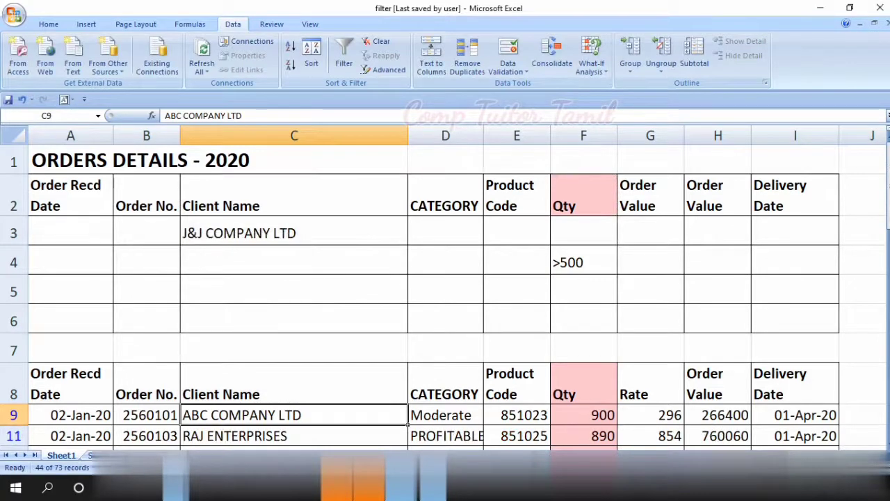
{"action": "scroll", "coordinate": [445, 292], "scroll_direction": "down", "scroll_amount": 3}
- Check the Qty values of a J&J COMPANY LTD row in the filtered orders
{"action": "scroll", "coordinate": [444, 292], "scroll_direction": "up", "scroll_amount": 2}
{"action": "scroll", "coordinate": [445, 292], "scroll_direction": "up", "scroll_amount": 1}
{"action": "scroll", "coordinate": [445, 292], "scroll_direction": "down", "scroll_amount": 1}
{"action": "left_click", "coordinate": [294, 397]}
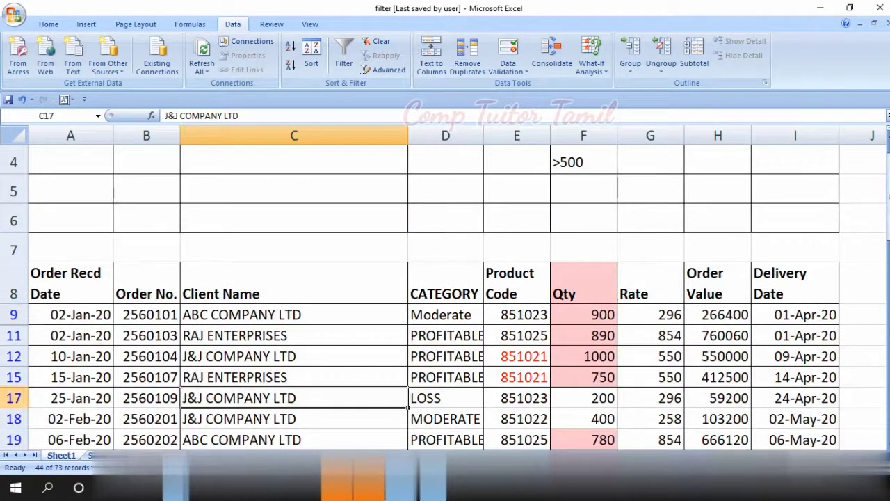
{"action": "left_click", "coordinate": [517, 398]}
{"action": "left_click", "coordinate": [584, 398]}
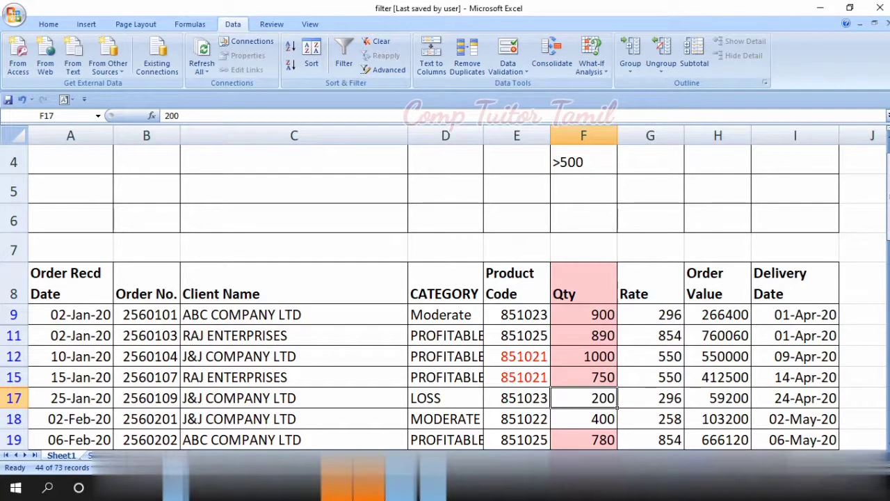
{"action": "key", "text": "Up"}
{"action": "key", "text": "Up"}
{"action": "key", "text": "Up"}
{"action": "key", "text": "Up"}
{"action": "key", "text": "Up"}
{"action": "key", "text": "Down"}
{"action": "key", "text": "Down"}
{"action": "key", "text": "Down"}
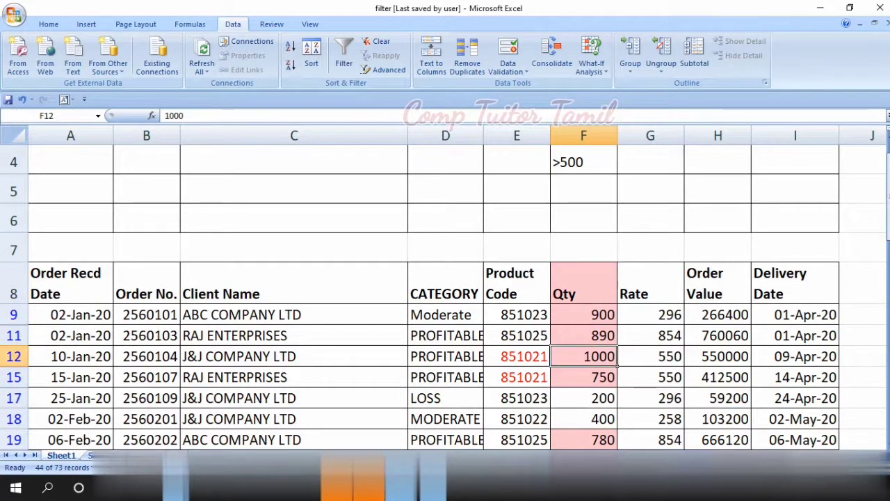
- Page through the filtered rows, back to the top, and switch to the ADVANCED FILTER sheet
{"action": "key", "text": "Page_Down"}
{"action": "key", "text": "Page_Down"}
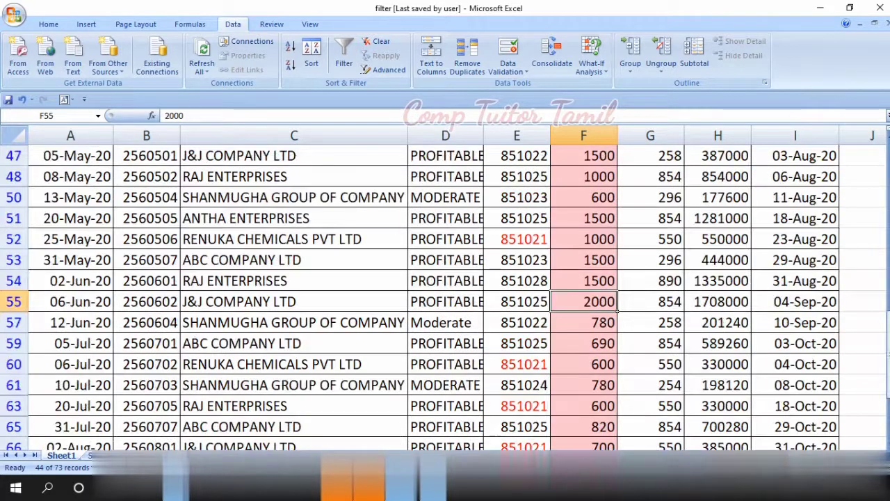
{"action": "key", "text": "Page_Down"}
{"action": "key", "text": "Page_Up"}
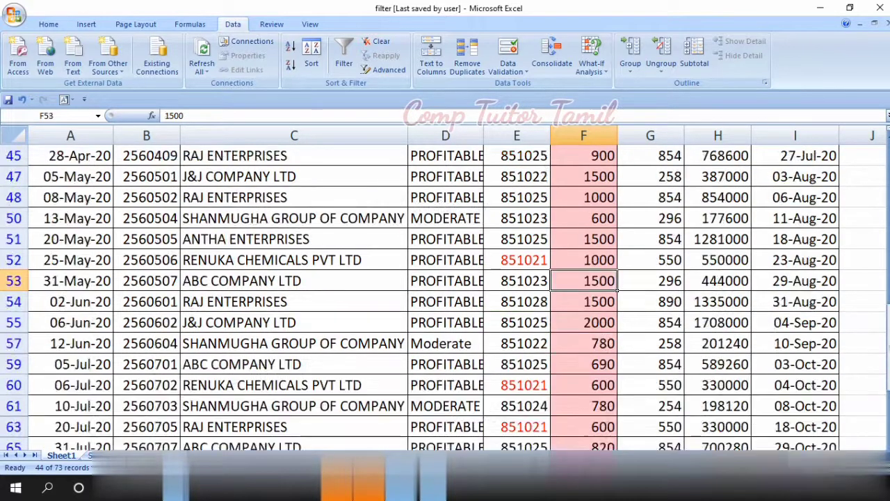
{"action": "key", "text": "Page_Up"}
{"action": "key", "text": "Page_Up"}
{"action": "key", "text": "Page_Up"}
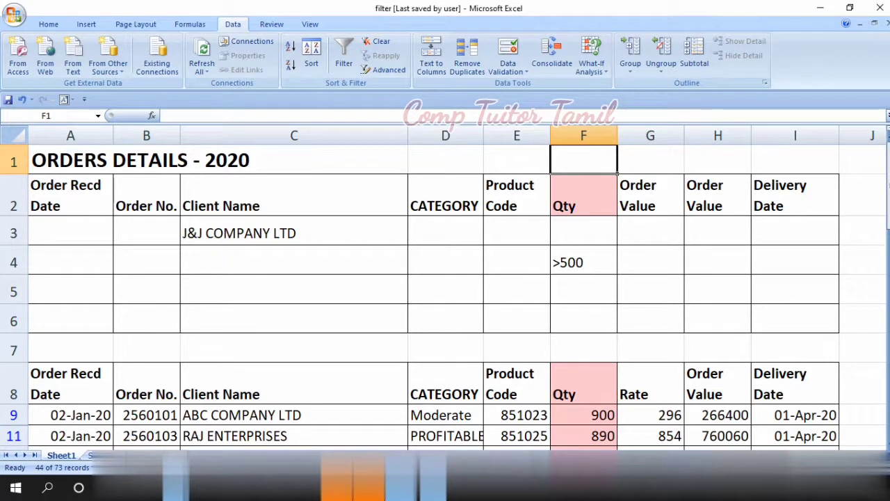
{"action": "scroll", "coordinate": [445, 292], "scroll_direction": "down", "scroll_amount": 2}
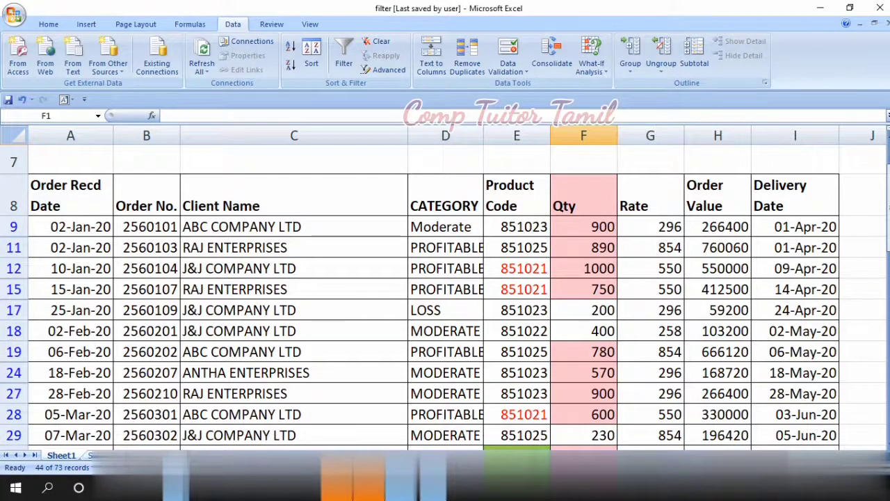
{"action": "key", "text": "ctrl+Page_Down"}
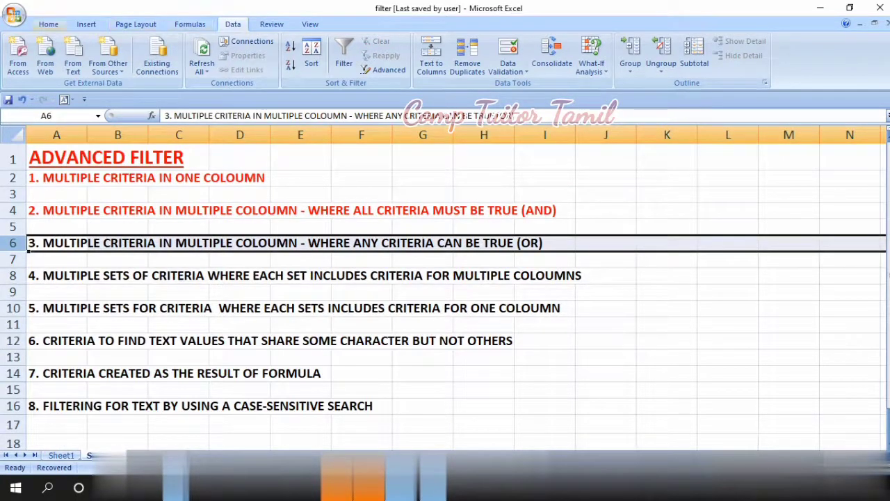
- Make topic 3 (the OR criteria line) red on the ADVANCED FILTER sheet
{"action": "key", "text": "alt+h"}
{"action": "left_click", "coordinate": [215, 65]}
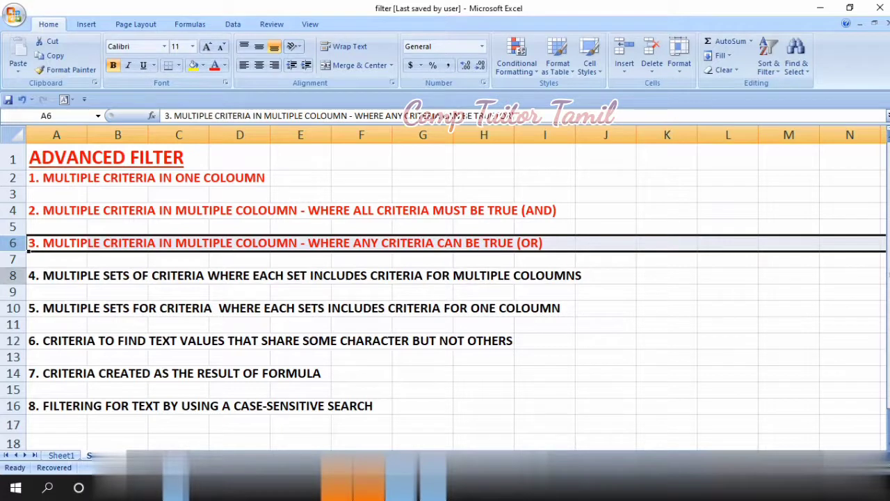
{"action": "left_click", "coordinate": [278, 275]}
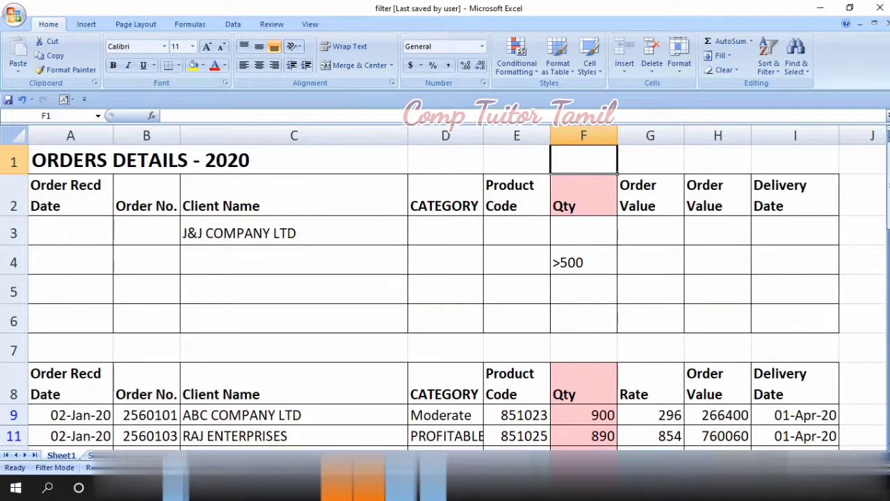
- Set the Qty criterion beside J&J COMPANY LTD to >1000
{"action": "left_click", "coordinate": [293, 233]}
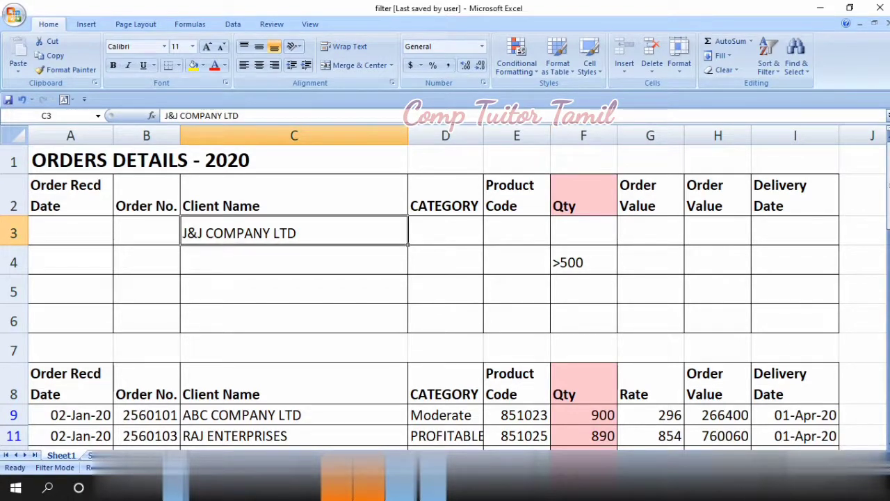
{"action": "left_click", "coordinate": [584, 230]}
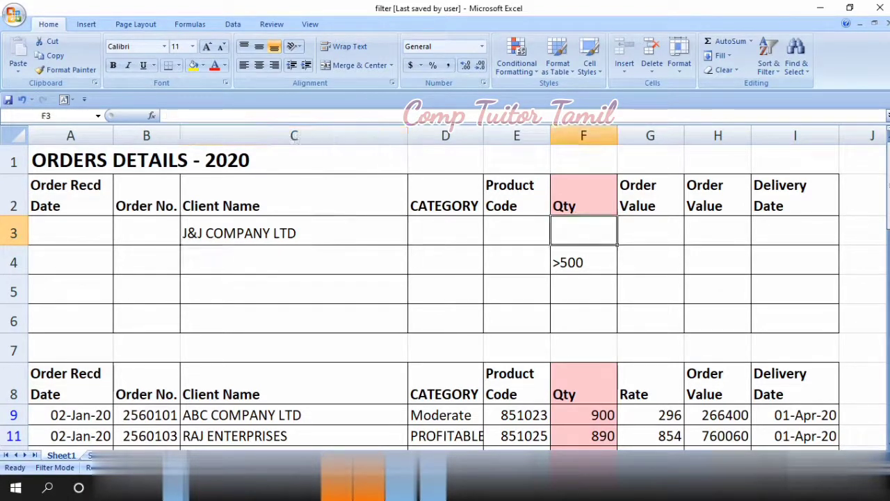
{"action": "type", "text": ">"}
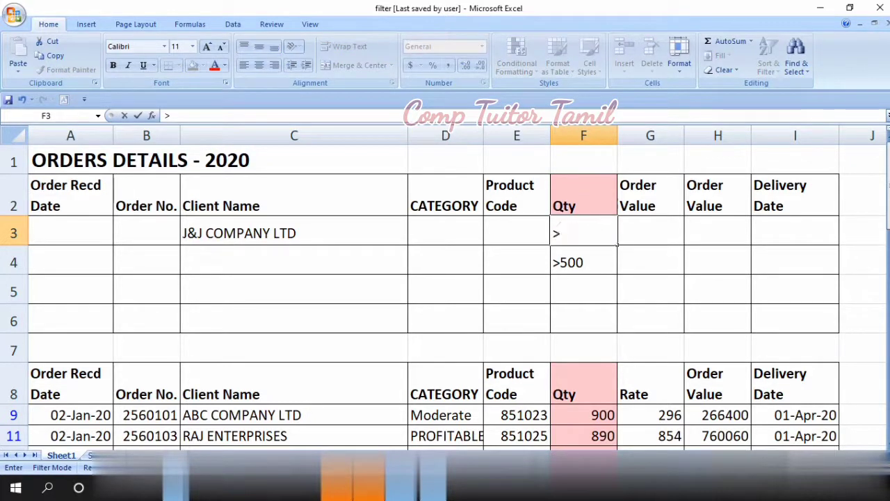
{"action": "type", "text": "1000"}
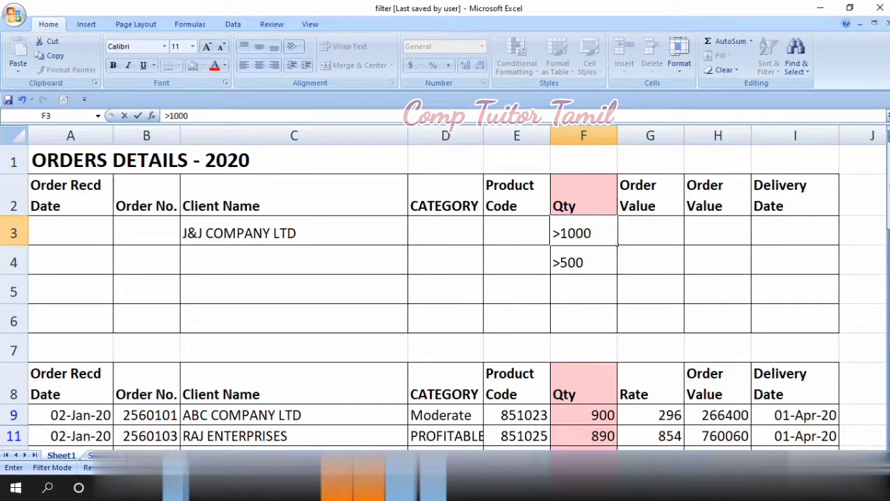
{"action": "key", "text": "Return"}
{"action": "key", "text": "Left"}
{"action": "key", "text": "Left"}
{"action": "key", "text": "Left"}
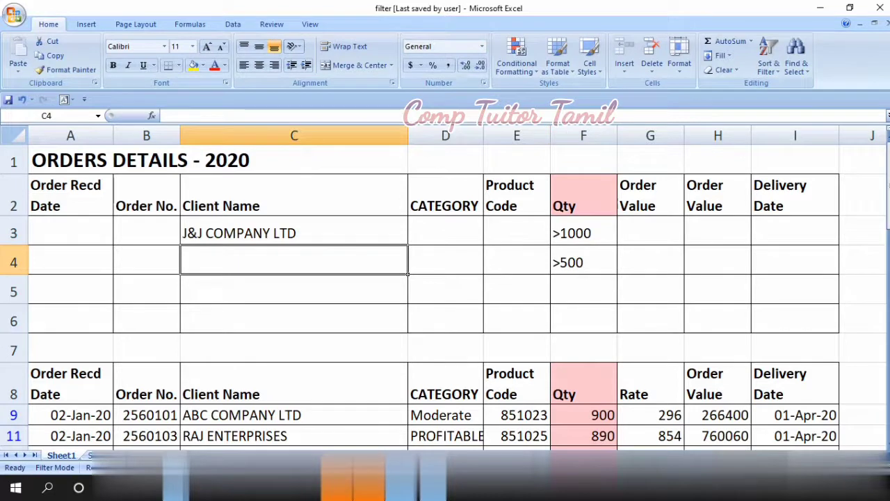
- Copy ABC COMPANY LTD into criteria cell C4 and change its Qty criterion to <1000
{"action": "left_click", "coordinate": [294, 414]}
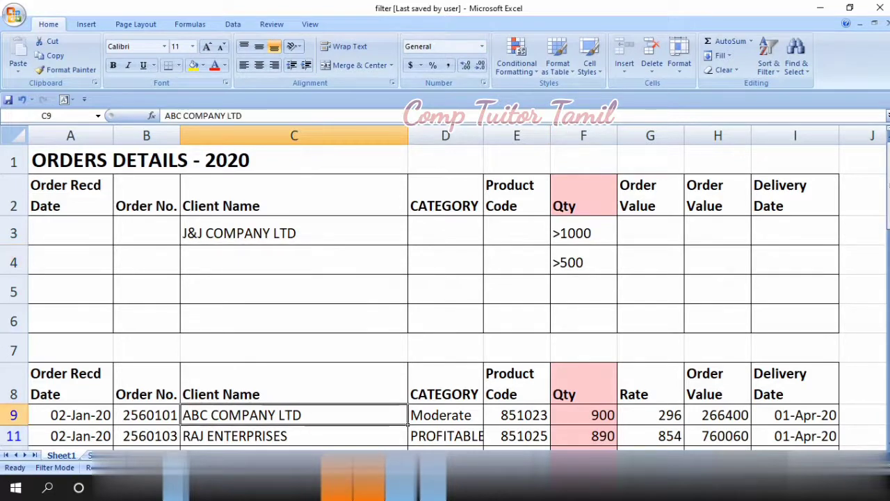
{"action": "key", "text": "ctrl+c"}
{"action": "left_click", "coordinate": [293, 262]}
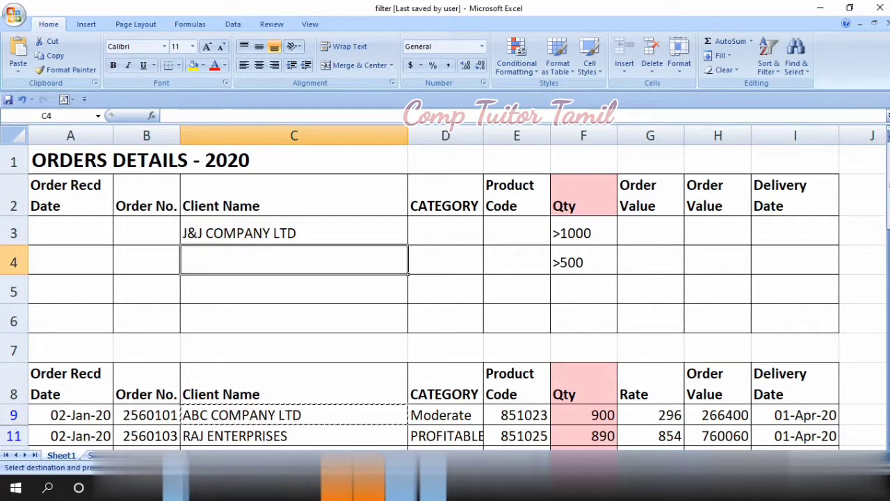
{"action": "key", "text": "ctrl+v"}
{"action": "left_click", "coordinate": [583, 262]}
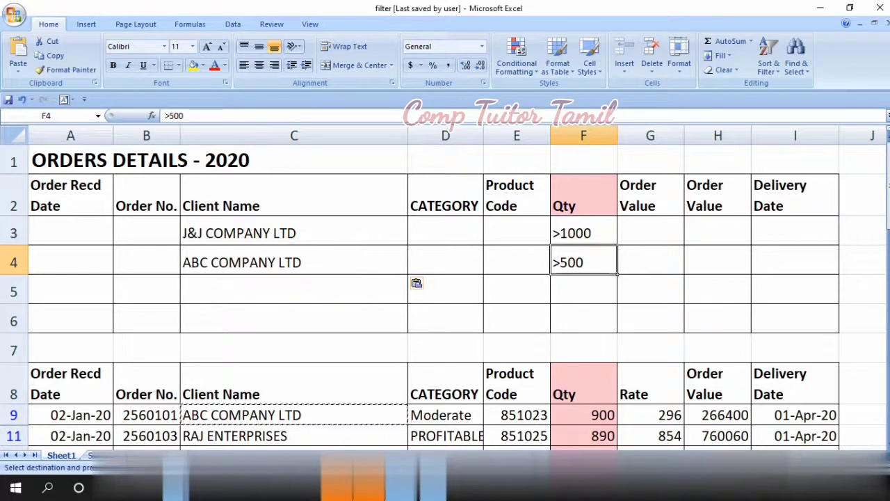
{"action": "type", "text": "<"}
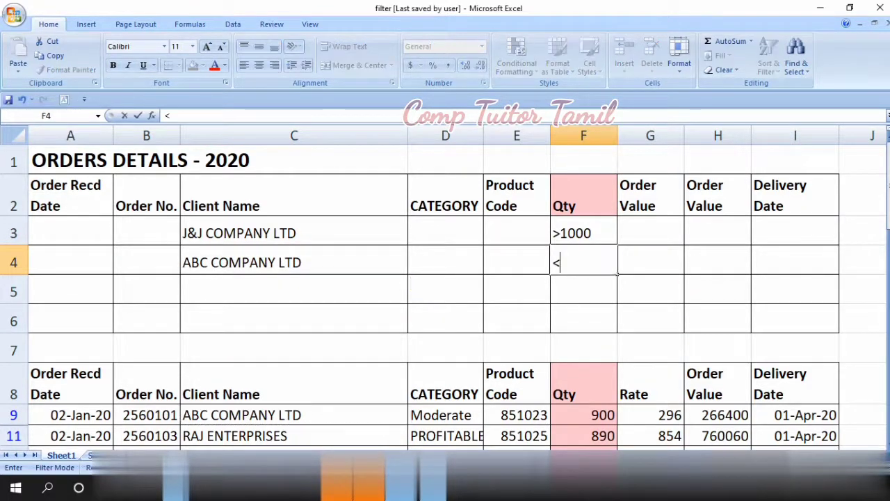
{"action": "type", "text": "1000"}
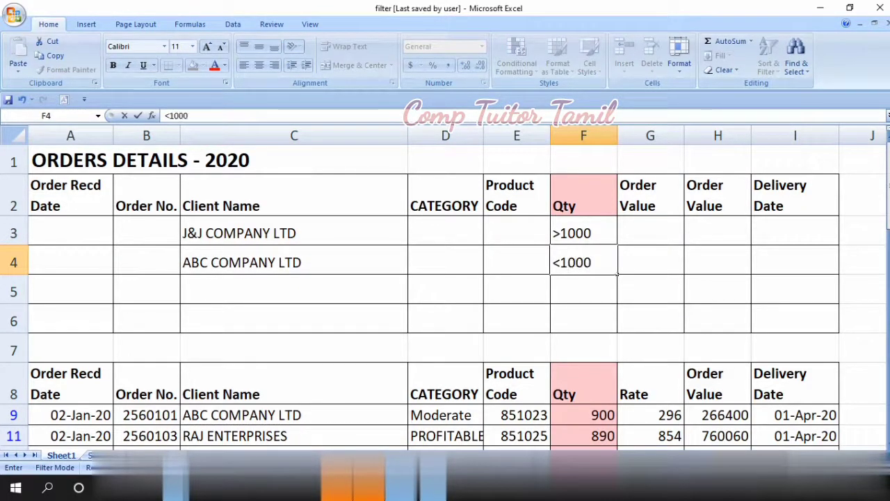
{"action": "key", "text": "ctrl+Return"}
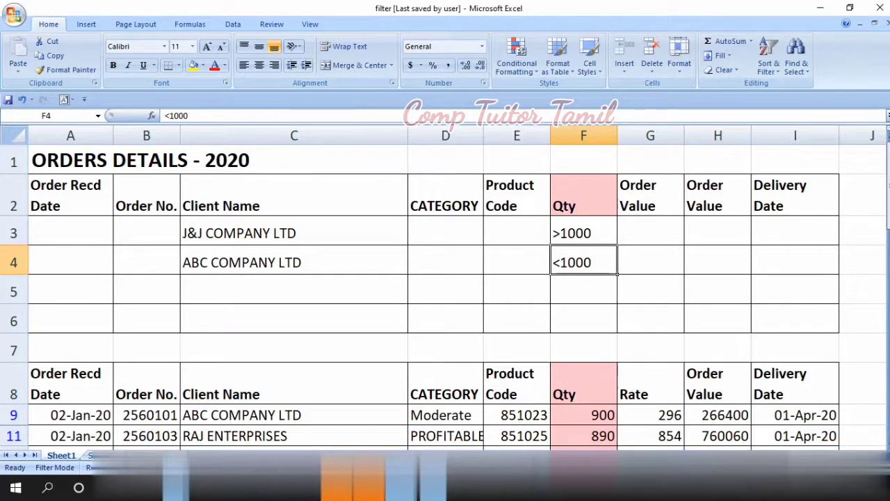
{"action": "left_click", "coordinate": [406, 441]}
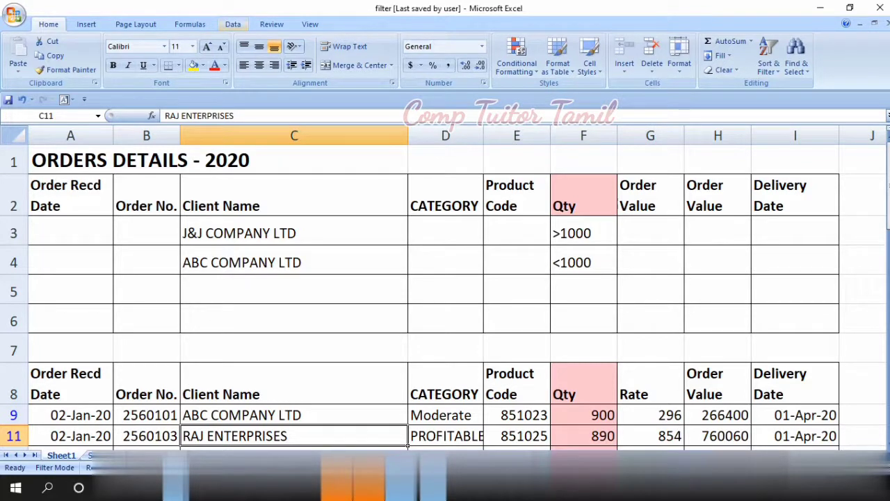
{"action": "left_click", "coordinate": [233, 24]}
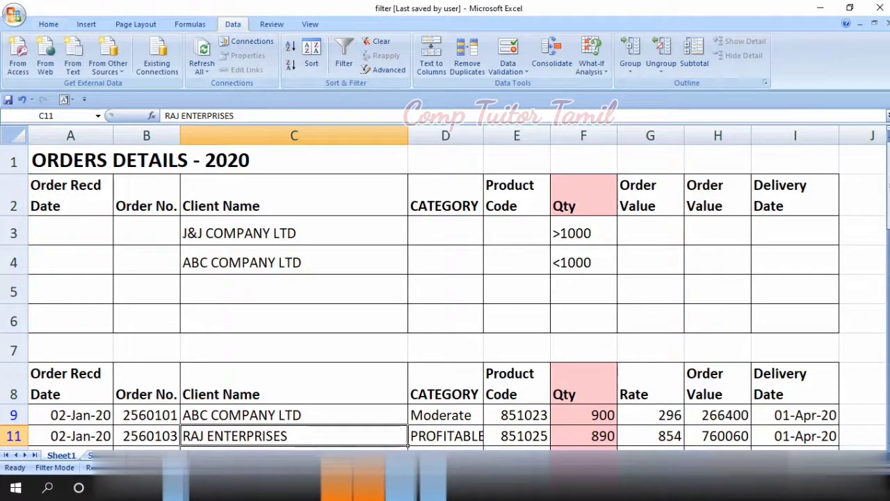
- Run Advanced Filter with list range A8:I81 and criteria range C2:F4
{"action": "left_click", "coordinate": [383, 70]}
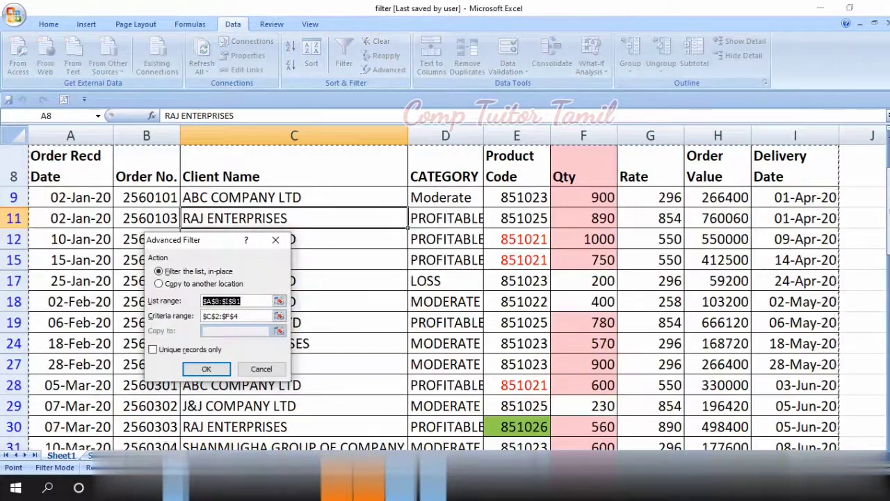
{"action": "scroll", "coordinate": [445, 292], "scroll_direction": "down", "scroll_amount": 3}
{"action": "scroll", "coordinate": [445, 292], "scroll_direction": "down", "scroll_amount": 5}
{"action": "scroll", "coordinate": [444, 292], "scroll_direction": "down", "scroll_amount": 5}
{"action": "scroll", "coordinate": [445, 292], "scroll_direction": "up", "scroll_amount": 3}
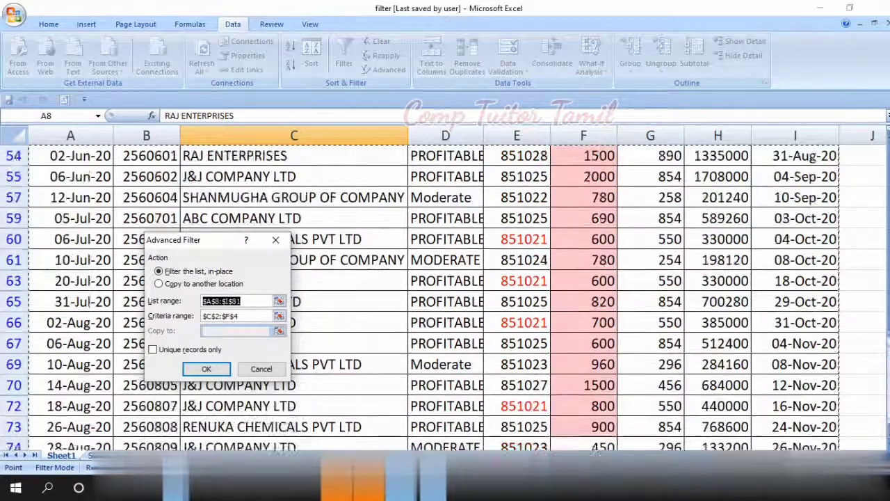
{"action": "scroll", "coordinate": [445, 292], "scroll_direction": "up", "scroll_amount": 9}
{"action": "left_click", "coordinate": [279, 316]}
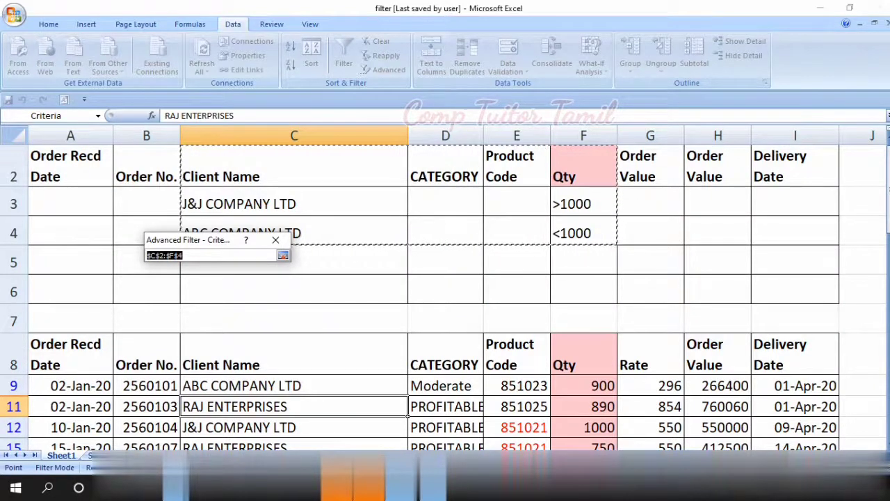
{"action": "left_click", "coordinate": [282, 255]}
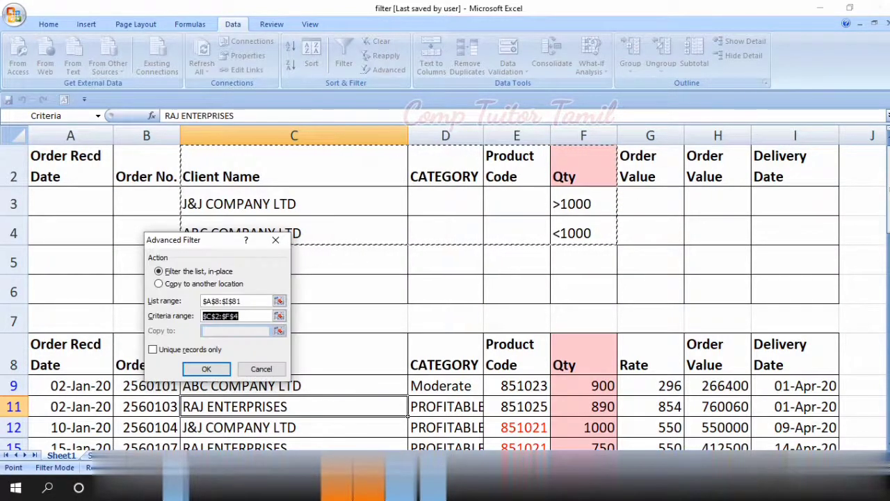
{"action": "left_click", "coordinate": [206, 368]}
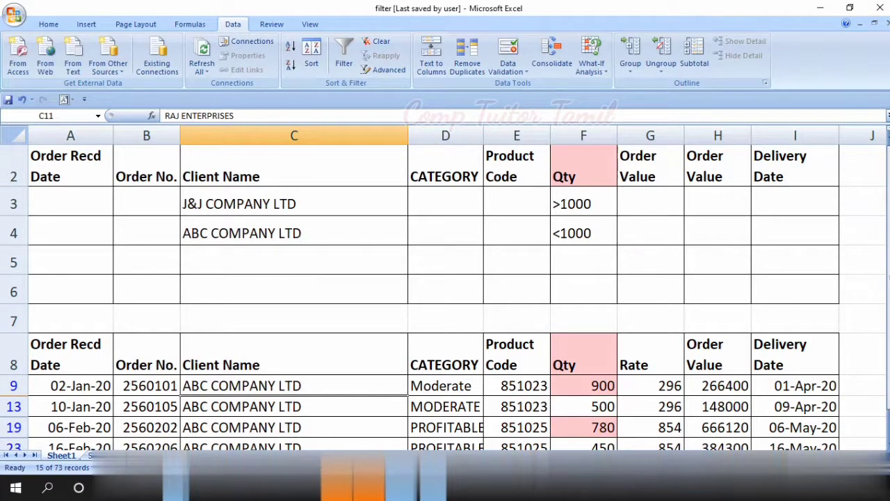
- Review the 15 filtered records, checking a J&J COMPANY LTD order with Qty 1500
{"action": "left_click", "coordinate": [293, 385]}
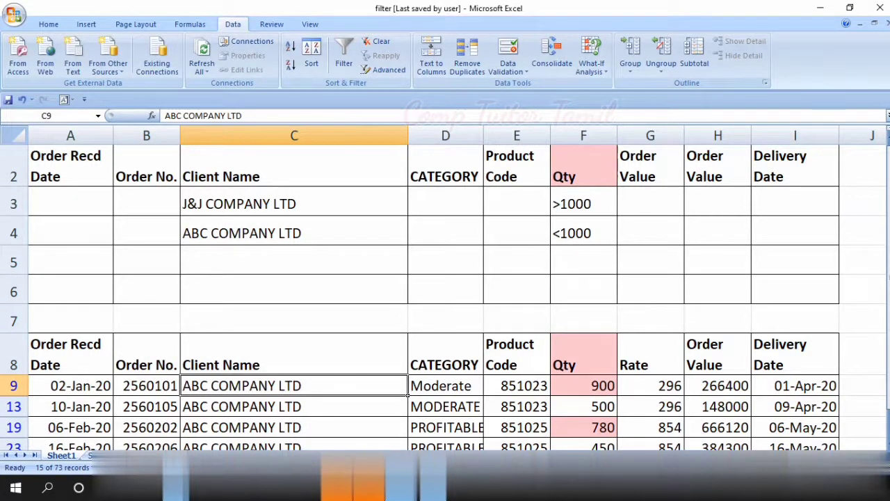
{"action": "scroll", "coordinate": [445, 292], "scroll_direction": "down", "scroll_amount": 1}
{"action": "scroll", "coordinate": [445, 292], "scroll_direction": "down", "scroll_amount": 1}
{"action": "scroll", "coordinate": [445, 292], "scroll_direction": "down", "scroll_amount": 1}
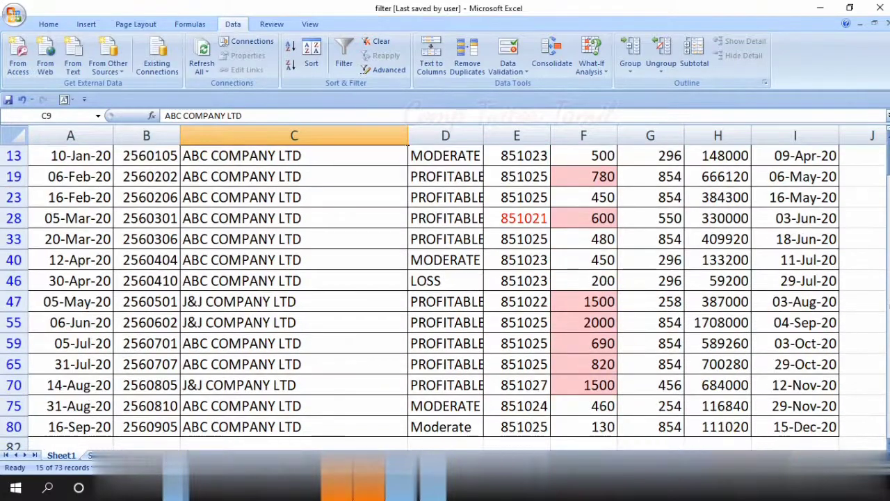
{"action": "left_click", "coordinate": [294, 301]}
{"action": "left_click", "coordinate": [583, 301]}
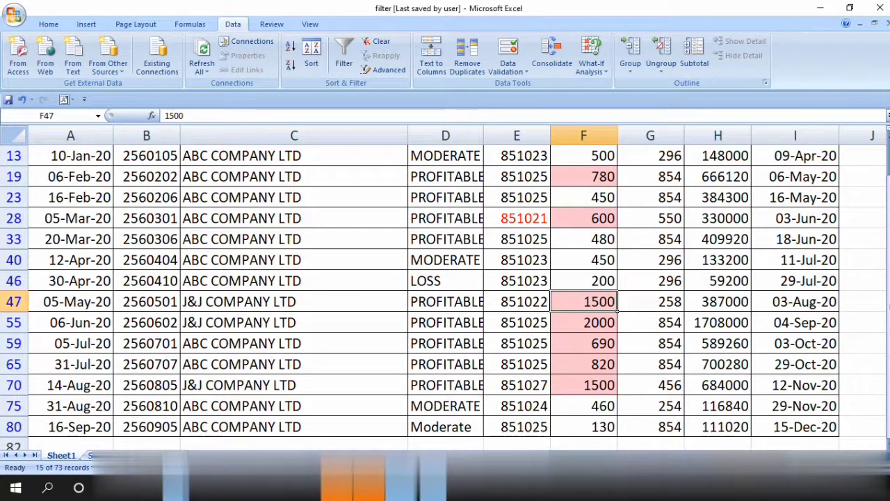
{"action": "scroll", "coordinate": [445, 292], "scroll_direction": "up", "scroll_amount": 3}
{"action": "scroll", "coordinate": [445, 292], "scroll_direction": "up", "scroll_amount": 1}
{"action": "scroll", "coordinate": [445, 292], "scroll_direction": "down", "scroll_amount": 2}
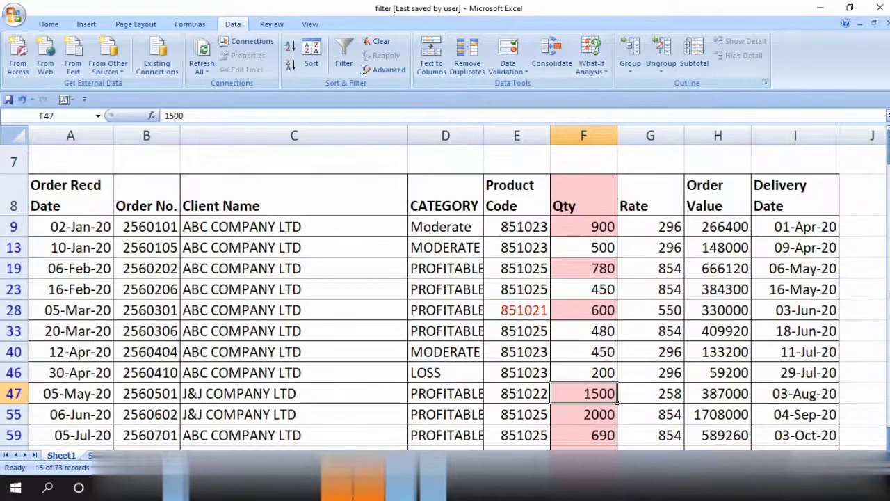
{"action": "scroll", "coordinate": [445, 292], "scroll_direction": "down", "scroll_amount": 2}
{"action": "scroll", "coordinate": [445, 292], "scroll_direction": "up", "scroll_amount": 3}
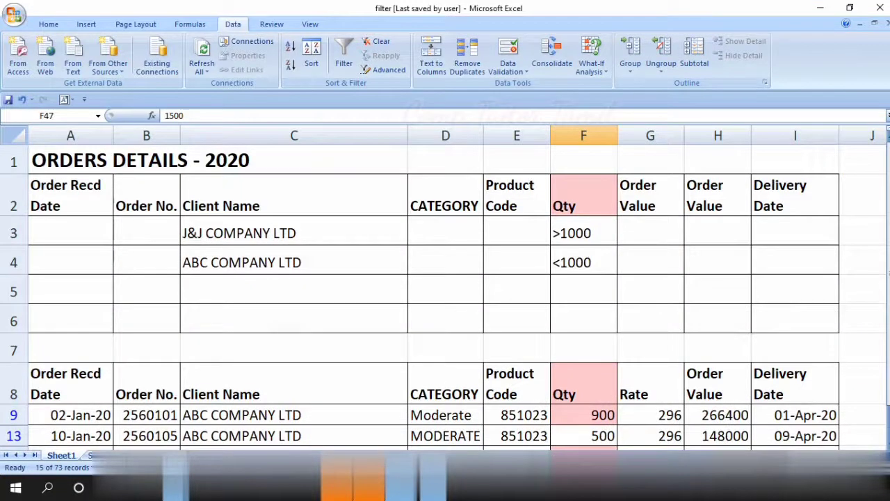
{"action": "scroll", "coordinate": [445, 292], "scroll_direction": "down", "scroll_amount": 2}
- Verify ABC COMPANY LTD's Qty of 900 and J&J's 1500, then return to the topics sheet
{"action": "left_click", "coordinate": [293, 227]}
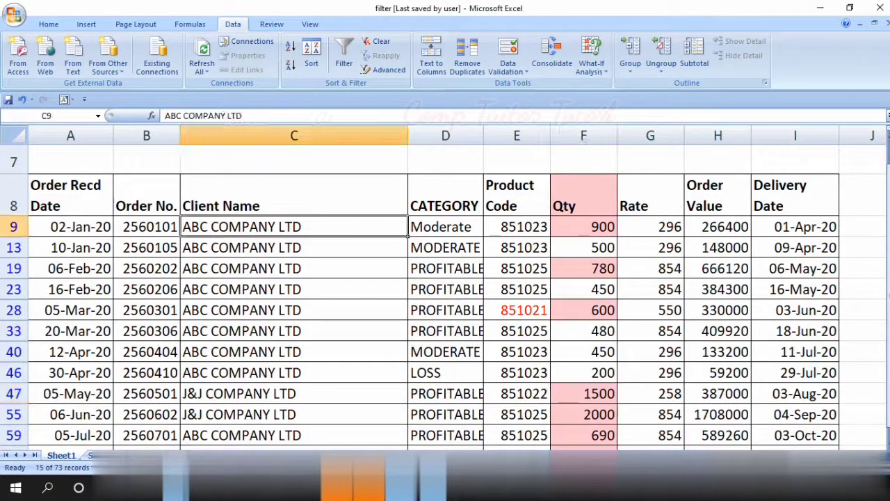
{"action": "left_click", "coordinate": [584, 227]}
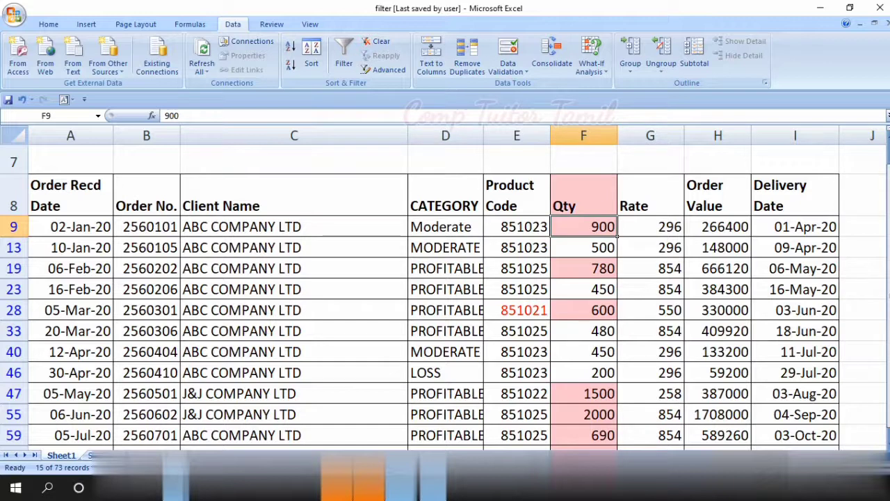
{"action": "left_click", "coordinate": [583, 394]}
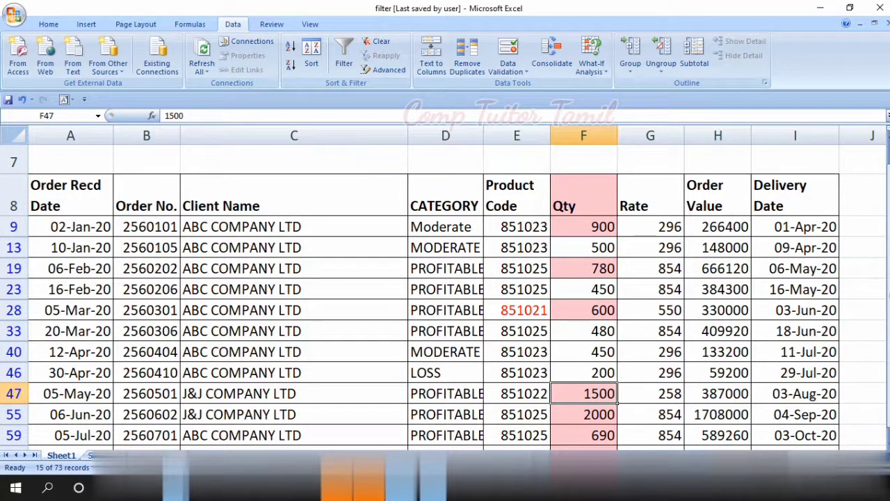
{"action": "key", "text": "Down"}
{"action": "scroll", "coordinate": [445, 292], "scroll_direction": "up", "scroll_amount": 3}
- Colour topic 4 (multiple criteria sets across columns) red and return to the orders sheet
{"action": "key", "text": "ctrl+Page_Down"}
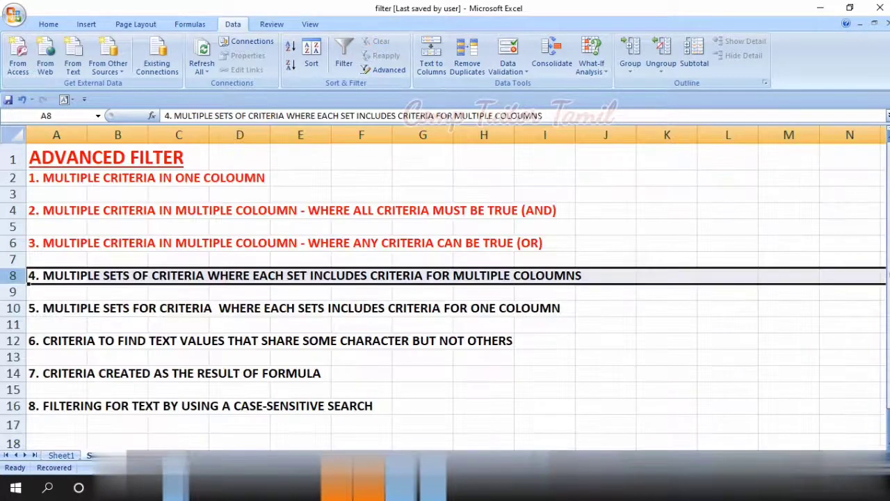
{"action": "left_click", "coordinate": [49, 24]}
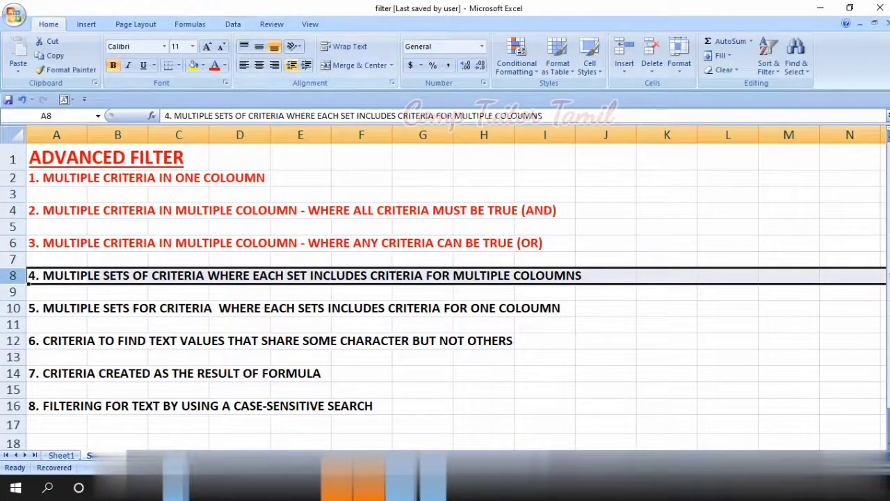
{"action": "left_click", "coordinate": [214, 65]}
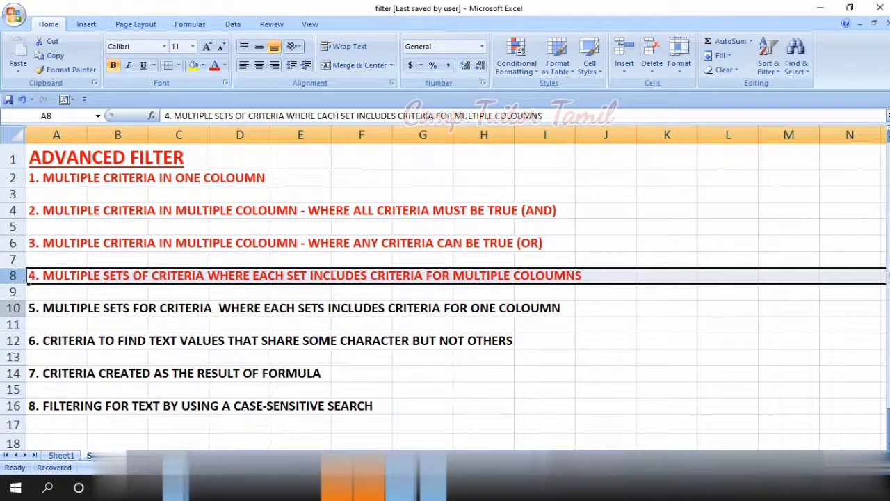
{"action": "key", "text": "Down"}
{"action": "key", "text": "Down"}
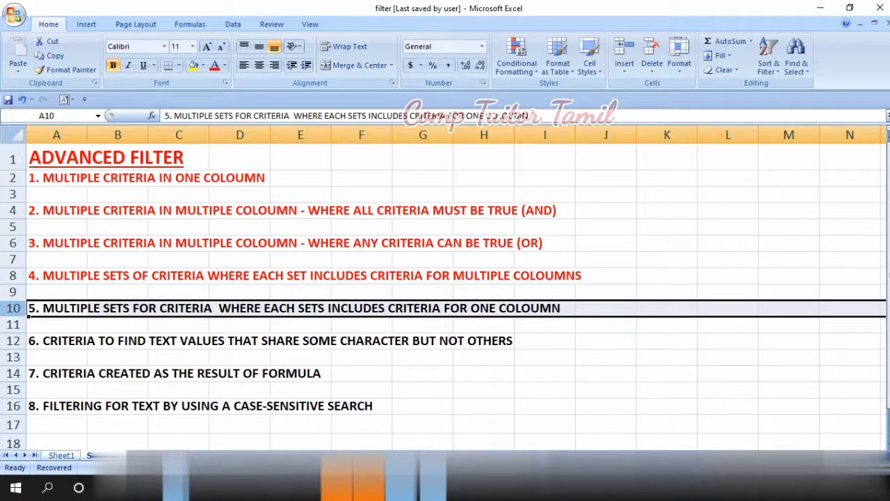
{"action": "key", "text": "ctrl+Page_Down"}
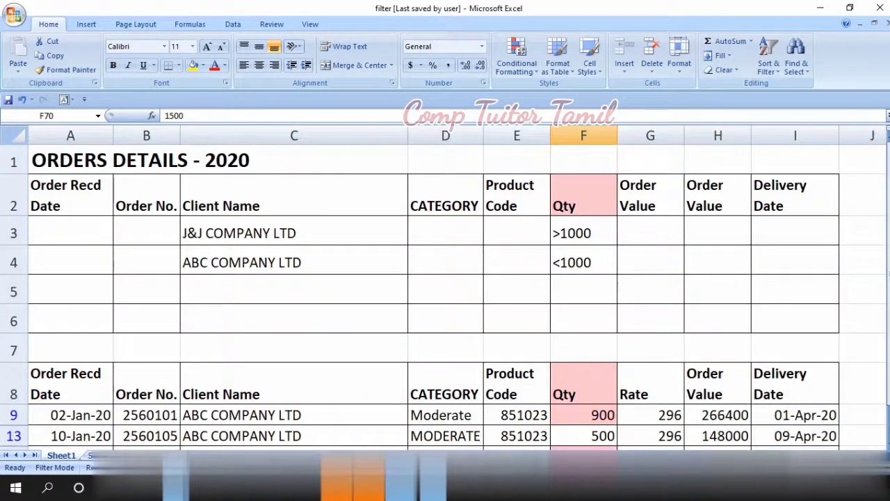
- Clear the old criteria in C3:F5 and locate the two Order Value criteria headings
{"action": "left_click_drag", "start_coordinate": [209, 232], "coordinate": [591, 290]}
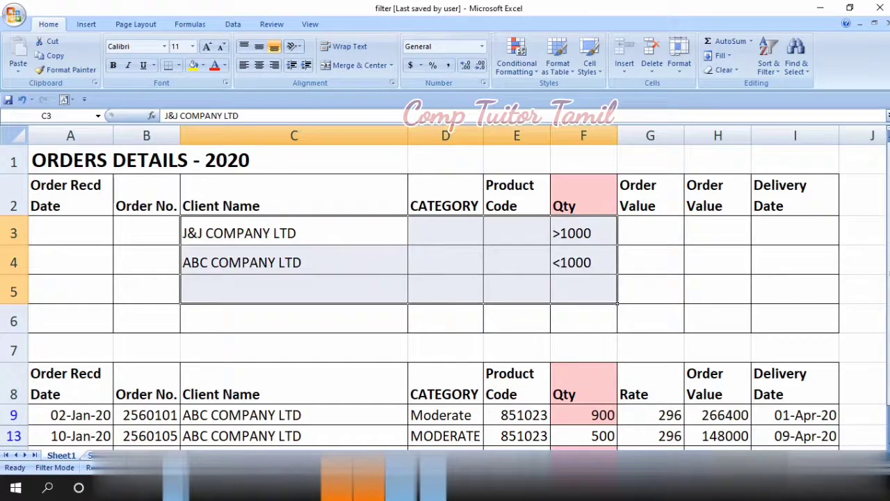
{"action": "key", "text": "Delete"}
{"action": "left_click", "coordinate": [293, 195]}
{"action": "left_click", "coordinate": [583, 196]}
{"action": "left_click", "coordinate": [650, 195]}
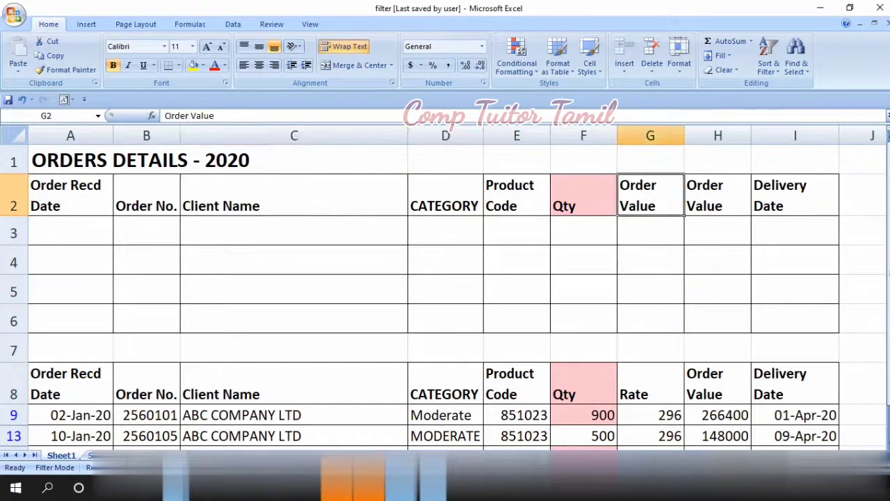
{"action": "left_click", "coordinate": [717, 195]}
{"action": "left_click", "coordinate": [650, 195]}
{"action": "left_click", "coordinate": [718, 195]}
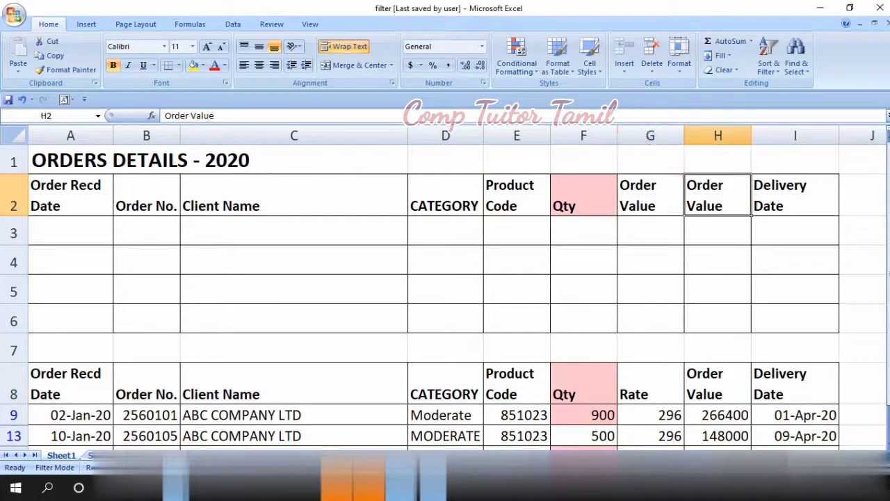
{"action": "left_click", "coordinate": [650, 195]}
- Enter >200000 in G3, <300000 in H3, and <100000 in G4
{"action": "left_click", "coordinate": [650, 231]}
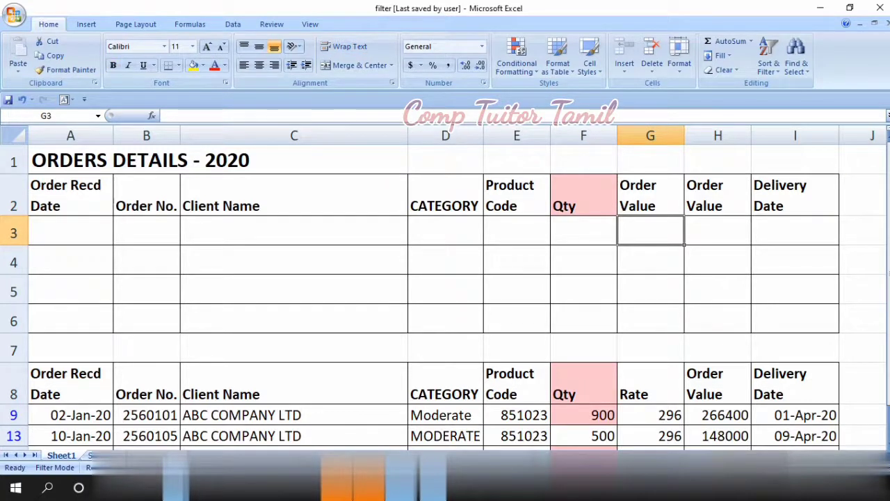
{"action": "type", "text": ">2"}
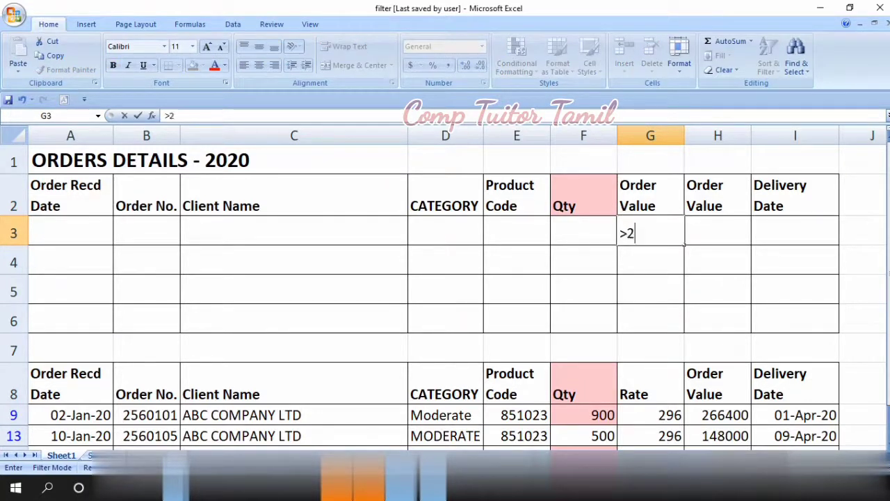
{"action": "type", "text": "00000"}
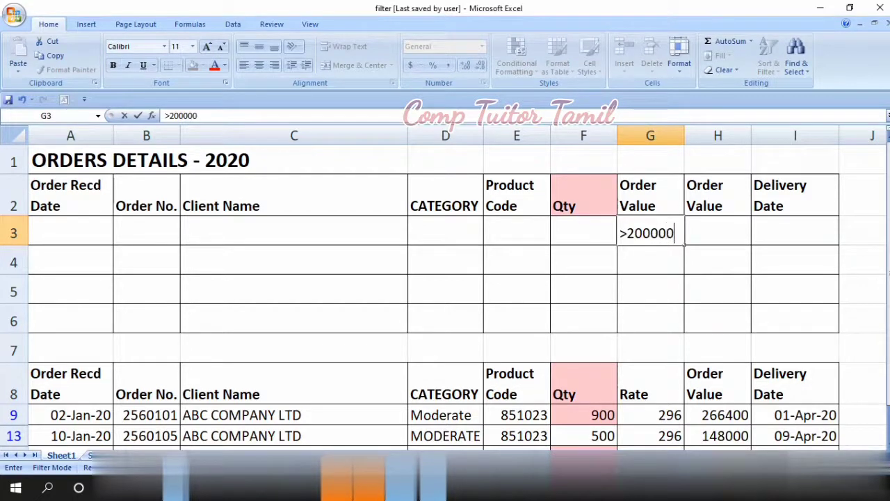
{"action": "key", "text": "Return"}
{"action": "left_click", "coordinate": [716, 233]}
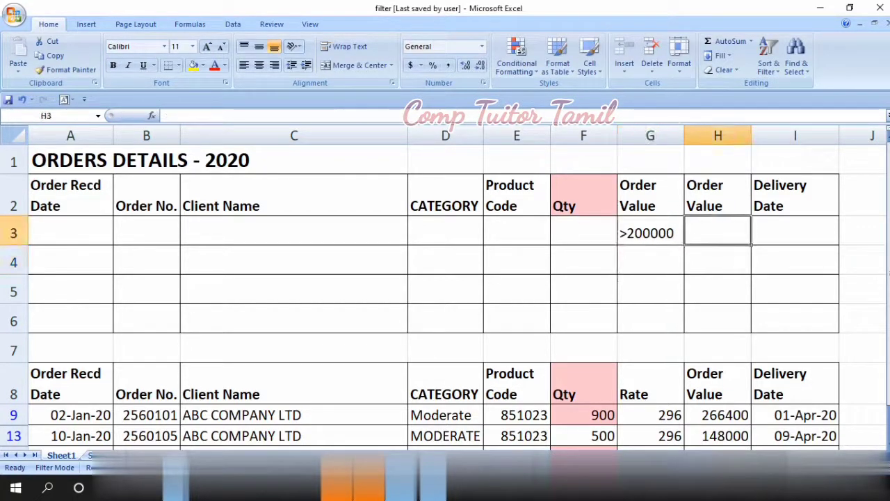
{"action": "type", "text": "<30"}
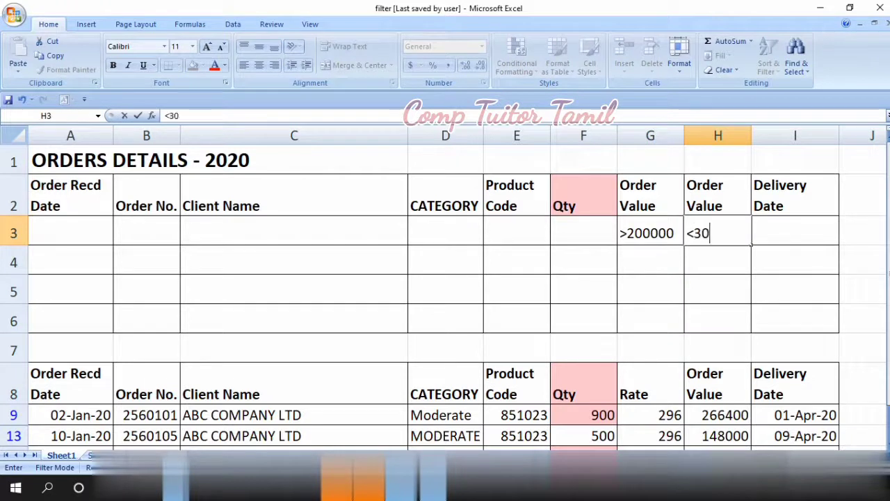
{"action": "type", "text": "0000"}
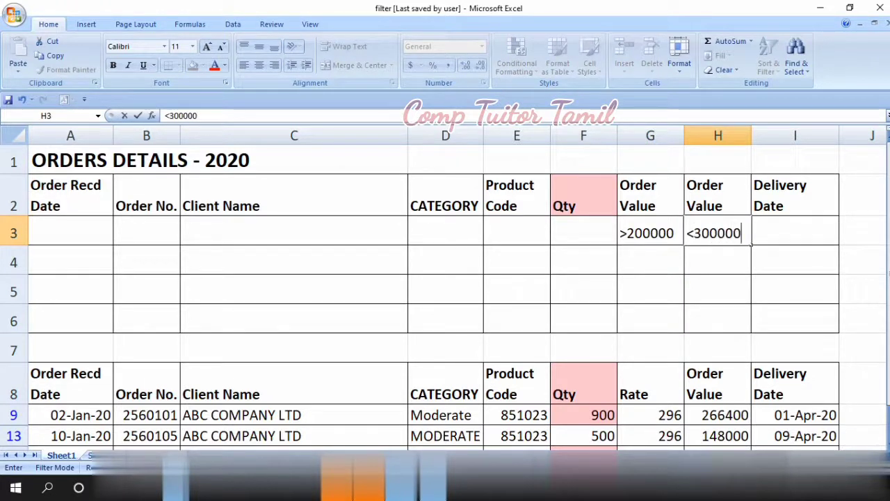
{"action": "key", "text": "Return"}
{"action": "left_click", "coordinate": [650, 259]}
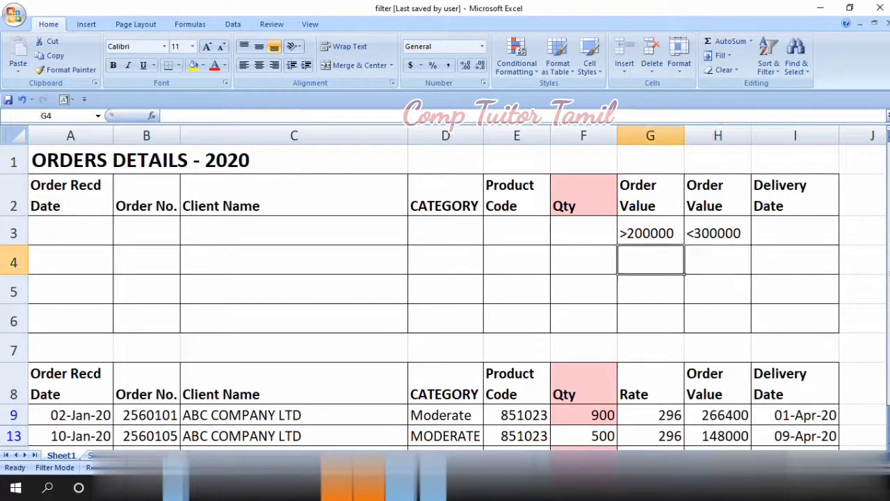
{"action": "type", "text": "<"}
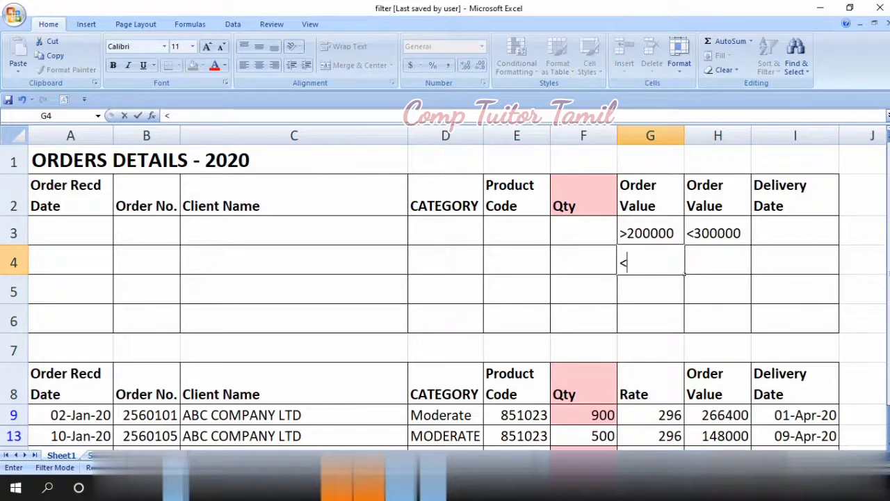
{"action": "type", "text": "1"}
{"action": "type", "text": "00000"}
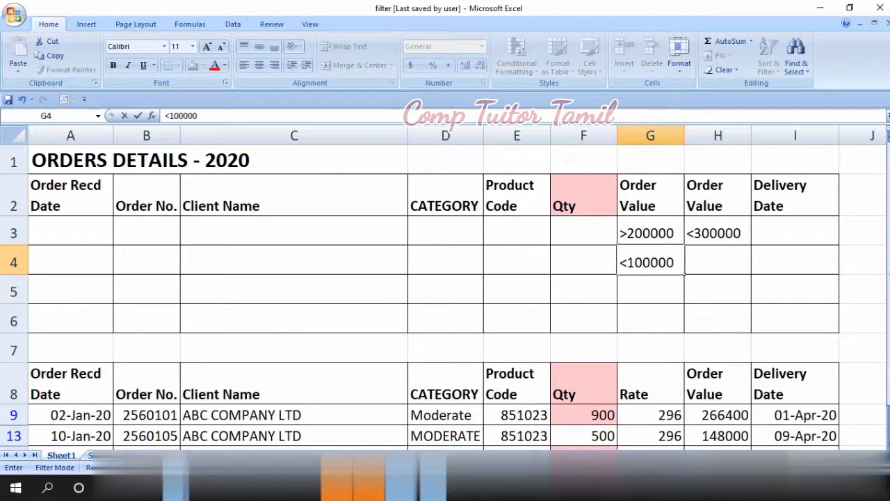
{"action": "key", "text": "Return"}
{"action": "key", "text": "Up"}
{"action": "key", "text": "Up"}
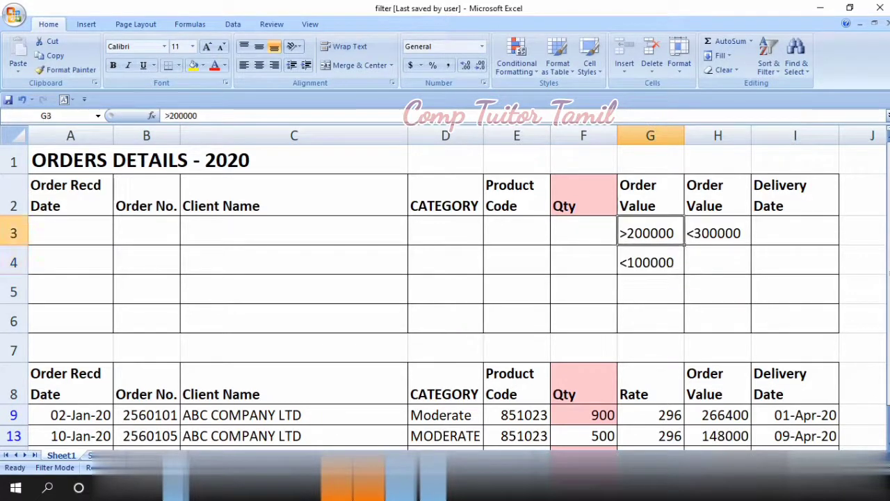
{"action": "left_click", "coordinate": [650, 262]}
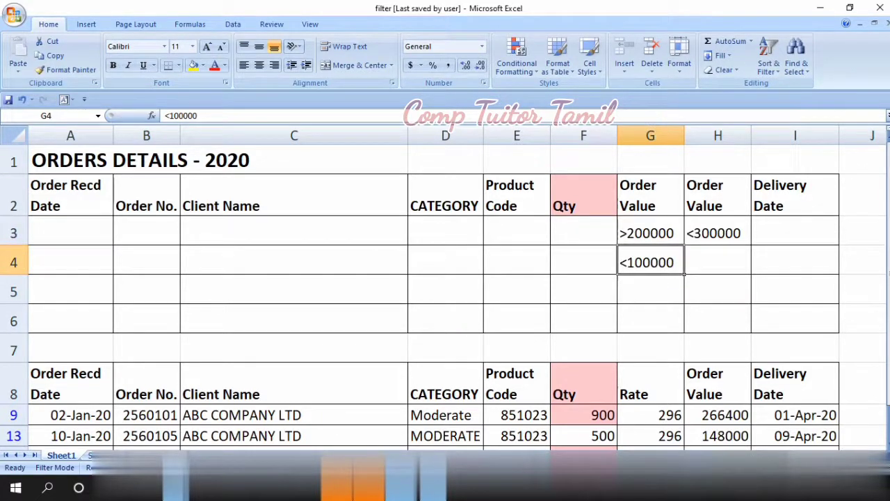
- Run Advanced Filter on the orders list with criteria range G2:H4
{"action": "left_click", "coordinate": [294, 414]}
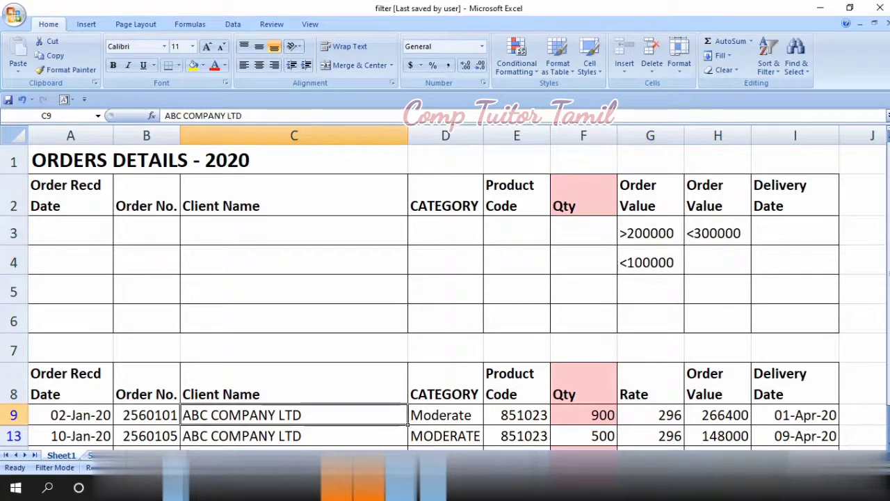
{"action": "left_click", "coordinate": [233, 24]}
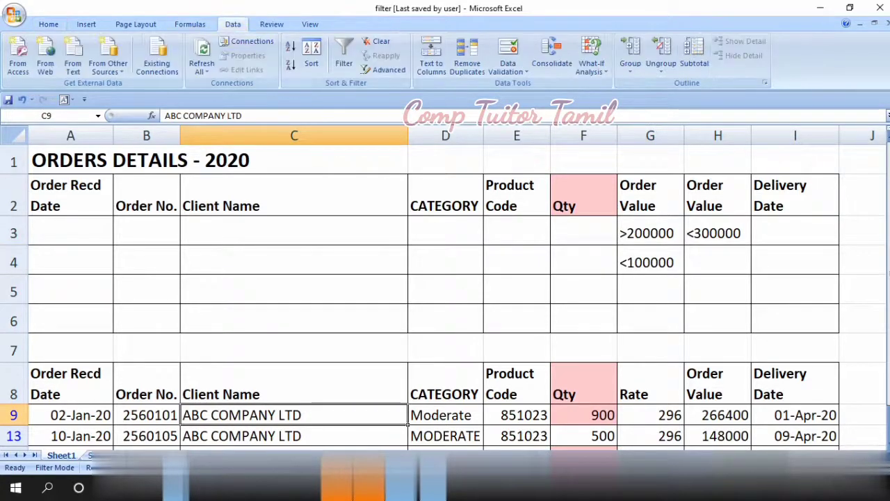
{"action": "left_click", "coordinate": [384, 70]}
{"action": "scroll", "coordinate": [445, 299], "scroll_direction": "down", "scroll_amount": 2}
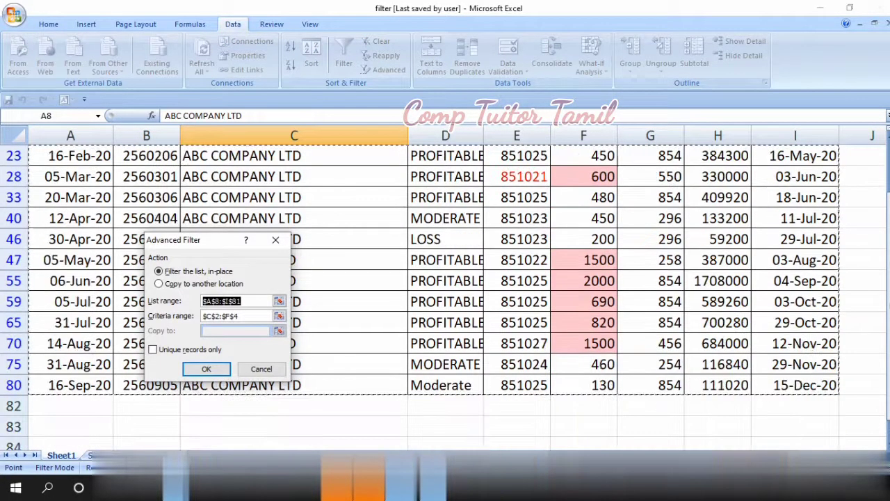
{"action": "scroll", "coordinate": [445, 299], "scroll_direction": "up", "scroll_amount": 3}
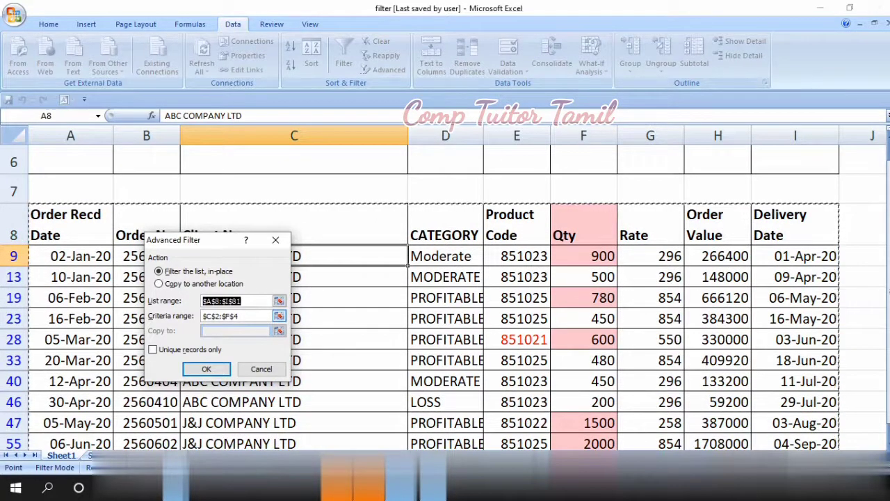
{"action": "left_click", "coordinate": [279, 315]}
{"action": "left_click_drag", "start_coordinate": [650, 167], "coordinate": [716, 233]}
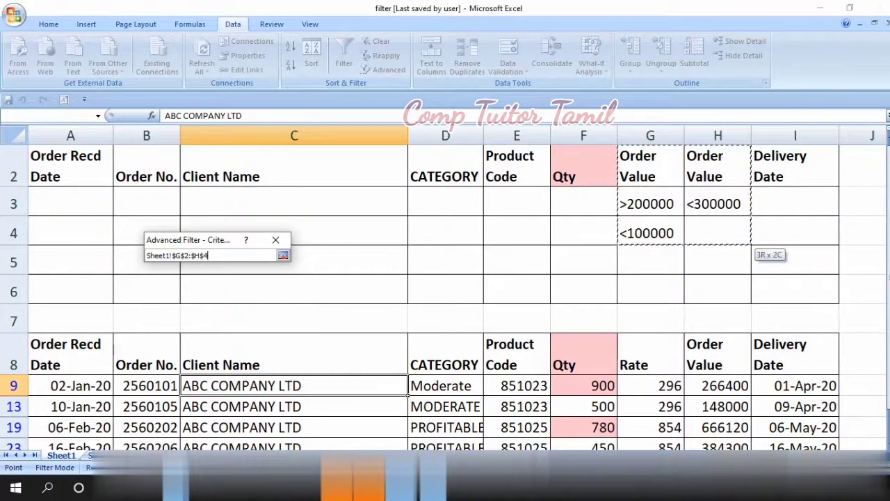
{"action": "left_click", "coordinate": [282, 255]}
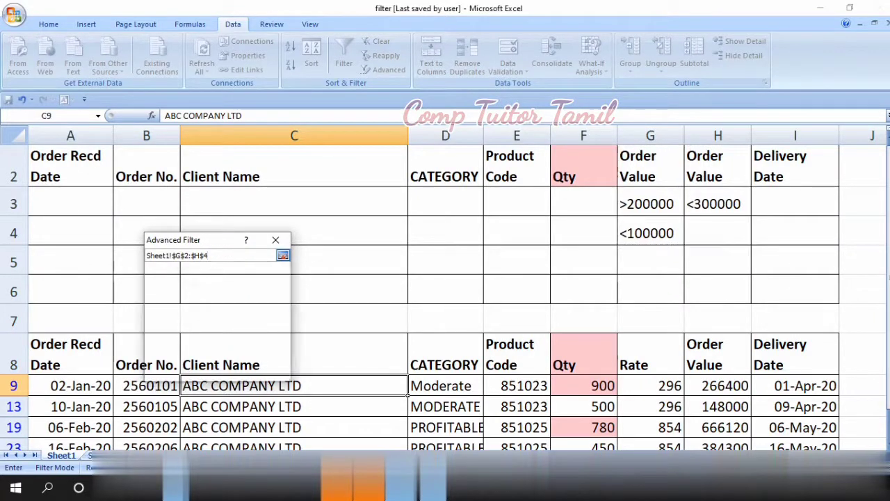
{"action": "left_click", "coordinate": [206, 369]}
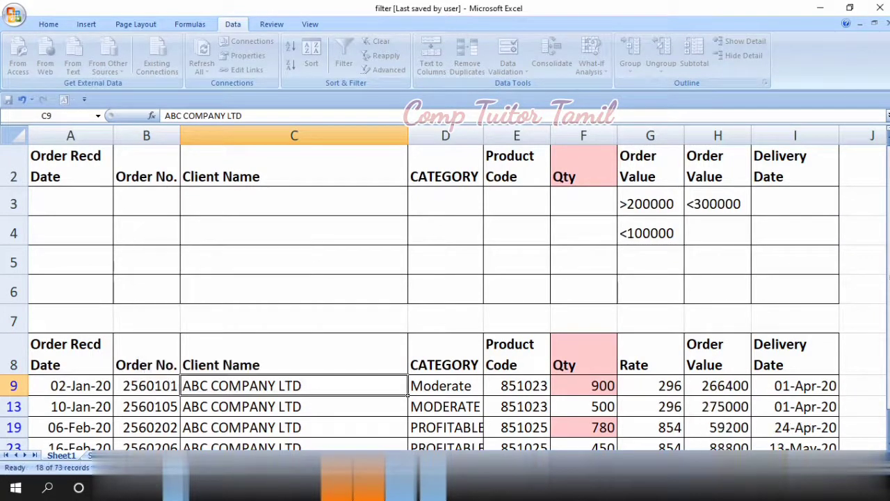
- Review the 18 filtered records, checking Order Values in rows 9, 78 and 81
{"action": "left_click", "coordinate": [718, 386]}
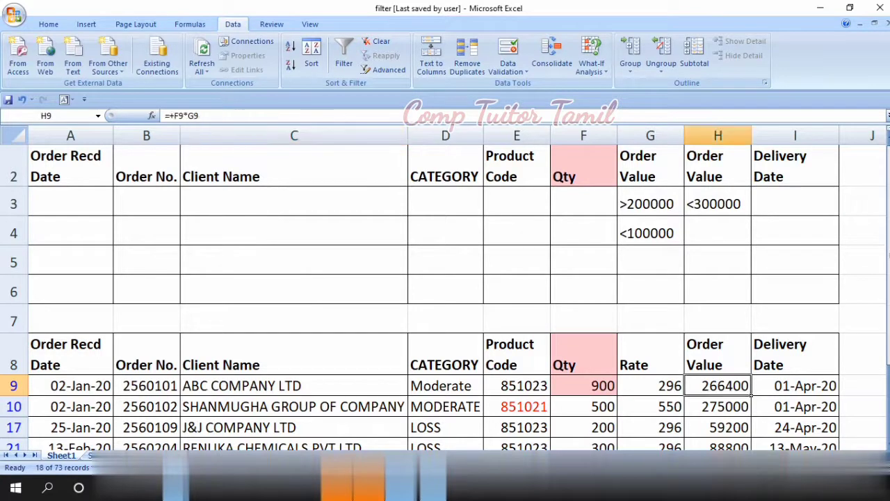
{"action": "scroll", "coordinate": [718, 385], "scroll_direction": "down", "scroll_amount": 2}
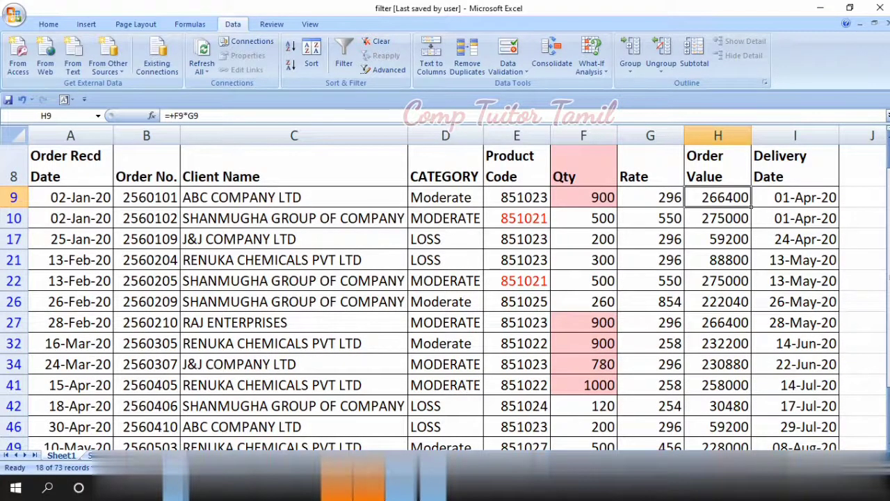
{"action": "scroll", "coordinate": [445, 292], "scroll_direction": "up", "scroll_amount": 3}
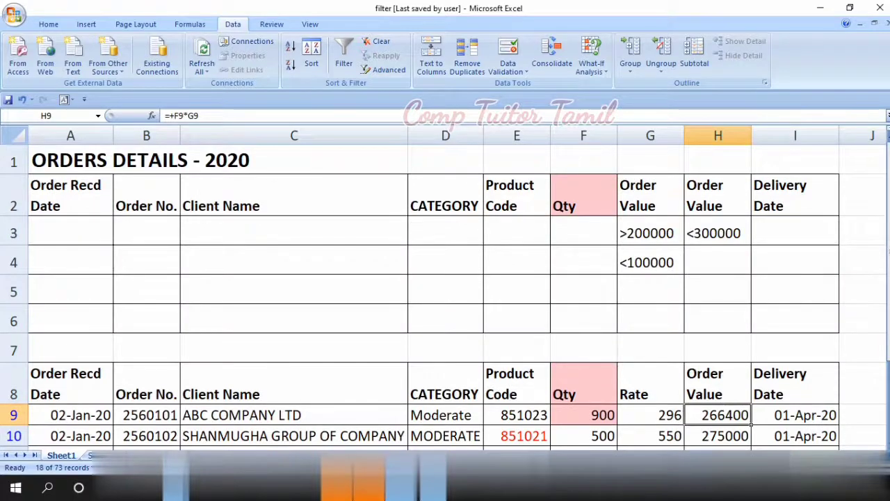
{"action": "scroll", "coordinate": [445, 292], "scroll_direction": "down", "scroll_amount": 1}
{"action": "scroll", "coordinate": [445, 292], "scroll_direction": "down", "scroll_amount": 1}
{"action": "scroll", "coordinate": [445, 292], "scroll_direction": "down", "scroll_amount": 1}
{"action": "scroll", "coordinate": [445, 292], "scroll_direction": "down", "scroll_amount": 1}
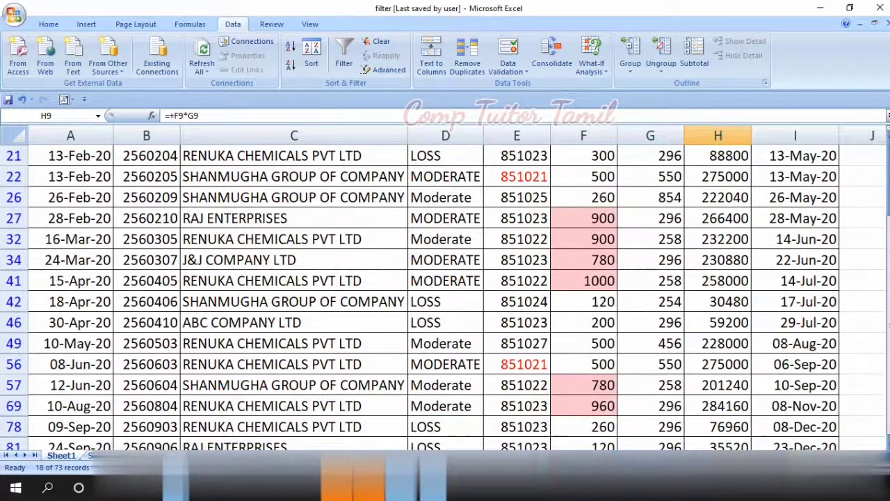
{"action": "scroll", "coordinate": [445, 292], "scroll_direction": "down", "scroll_amount": 1}
{"action": "scroll", "coordinate": [445, 292], "scroll_direction": "down", "scroll_amount": 1}
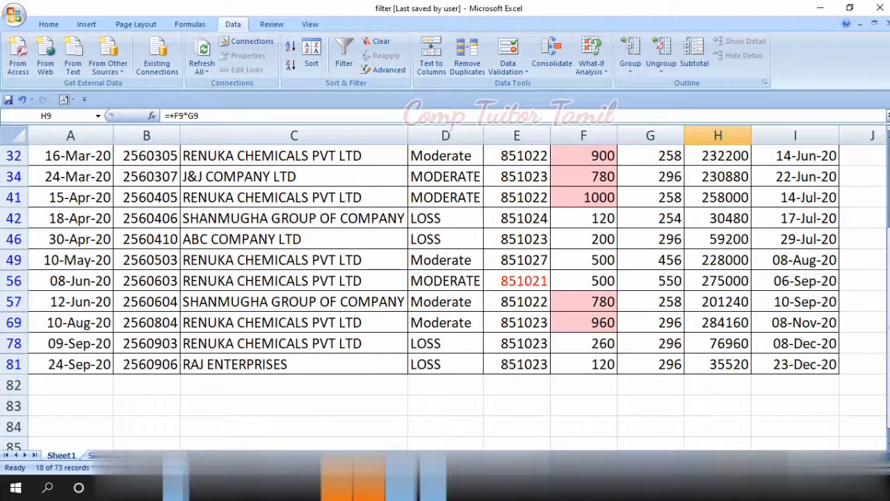
{"action": "left_click", "coordinate": [717, 342]}
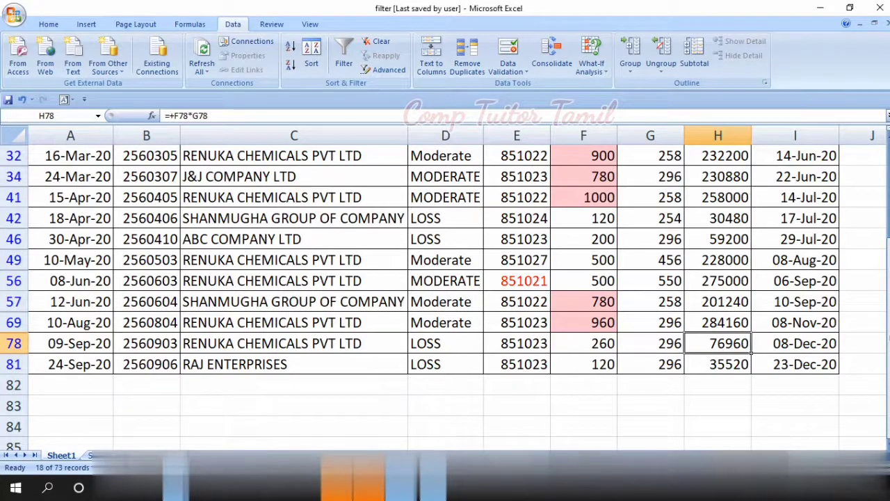
{"action": "left_click", "coordinate": [718, 364]}
{"action": "scroll", "coordinate": [445, 292], "scroll_direction": "up", "scroll_amount": 1}
{"action": "scroll", "coordinate": [445, 292], "scroll_direction": "up", "scroll_amount": 5}
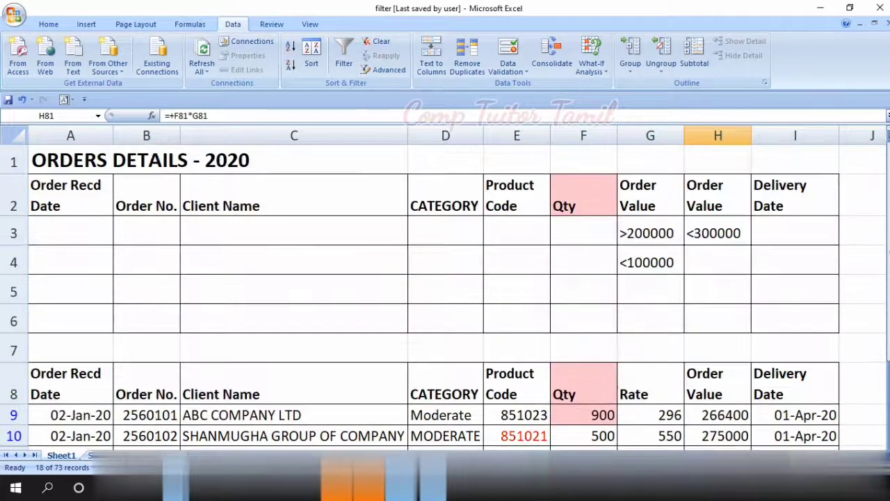
{"action": "scroll", "coordinate": [445, 292], "scroll_direction": "down", "scroll_amount": 2}
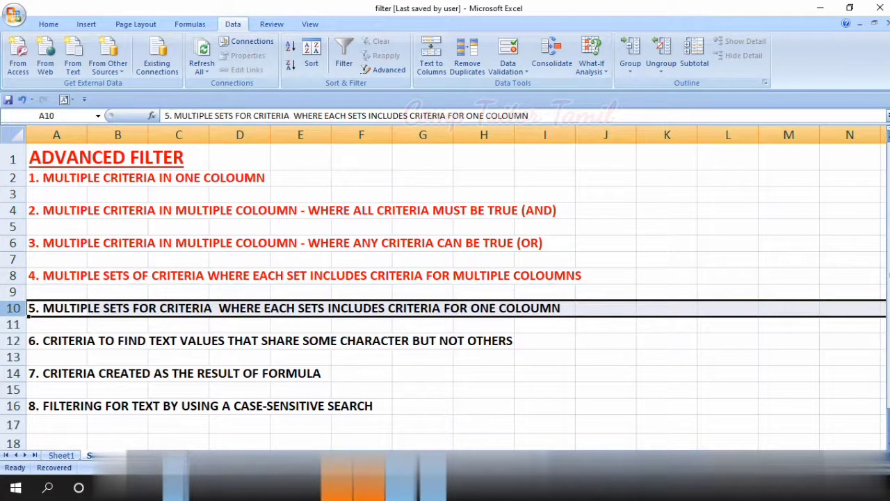
- Make topic 5 (multiple criteria sets within one column) red and return to the orders sheet
{"action": "left_click", "coordinate": [49, 24]}
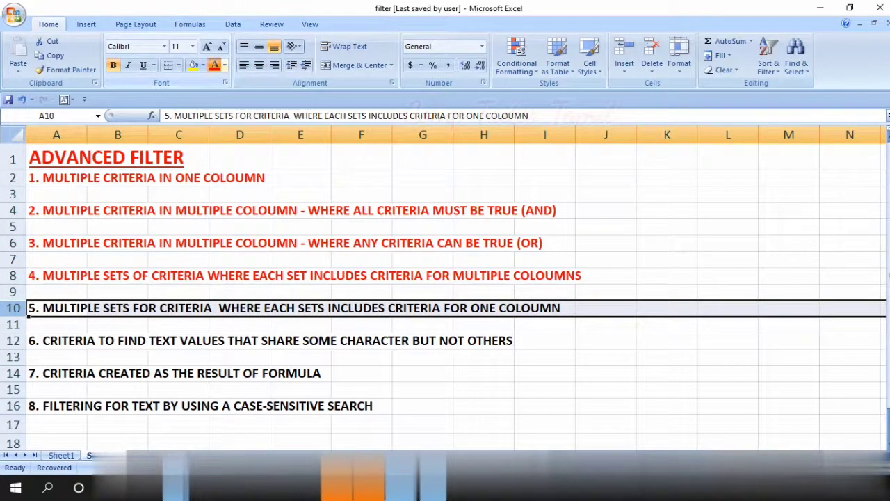
{"action": "left_click", "coordinate": [215, 65]}
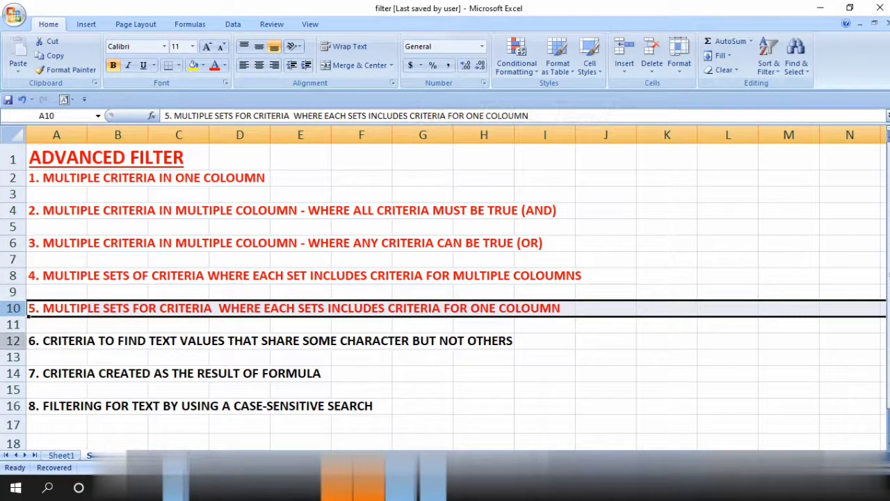
{"action": "left_click", "coordinate": [14, 341]}
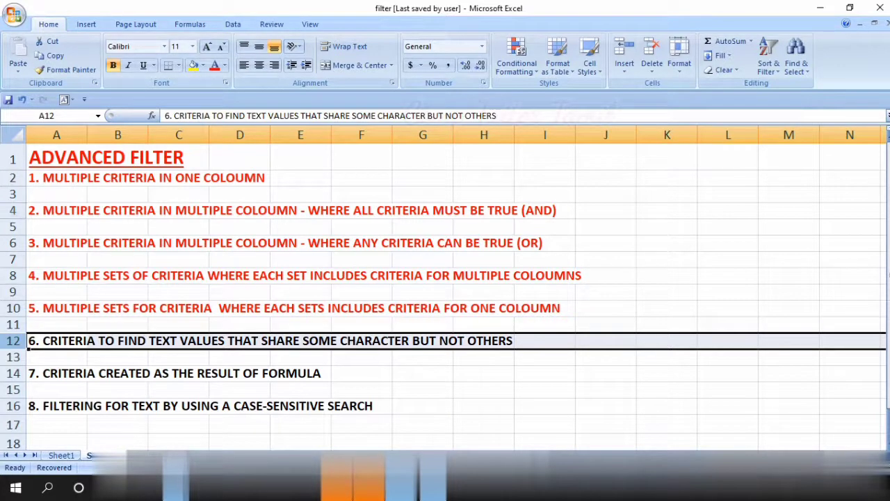
{"action": "key", "text": "ctrl+Page_Up"}
- Clear the old Order Value criteria from G3:H4
{"action": "left_click", "coordinate": [293, 331]}
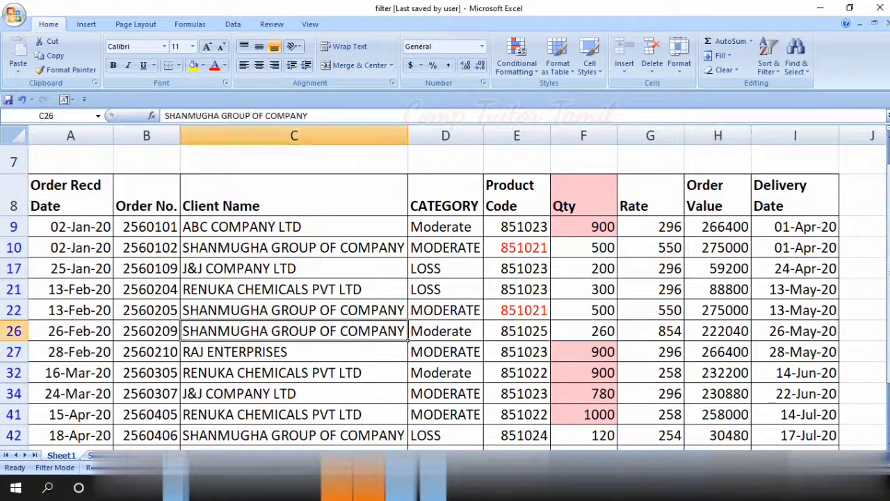
{"action": "scroll", "coordinate": [445, 292], "scroll_direction": "up", "scroll_amount": 2}
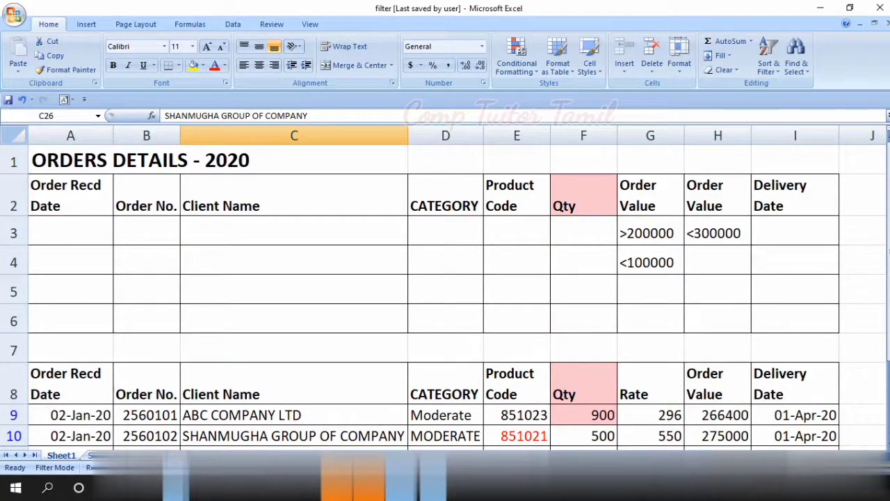
{"action": "left_click_drag", "start_coordinate": [650, 233], "coordinate": [718, 262]}
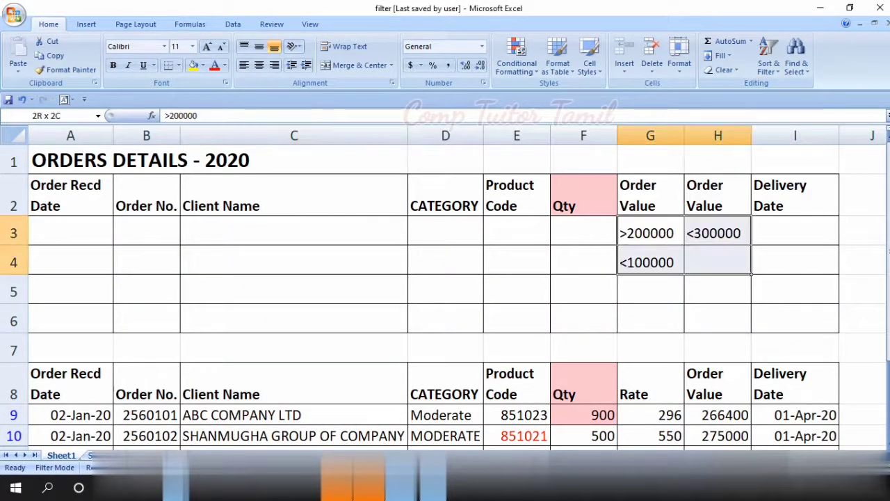
{"action": "key", "text": "Delete"}
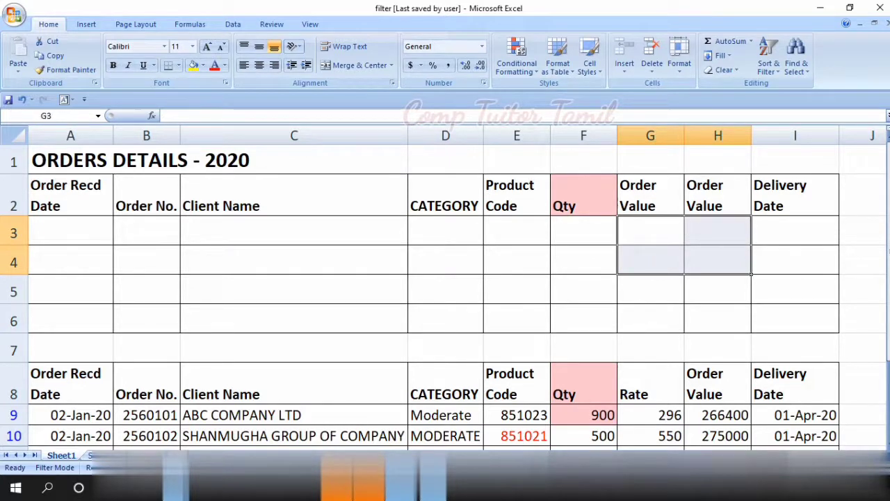
- Enter the Client Name criterion ="=*ENTERPRISES" in C3
{"action": "left_click", "coordinate": [294, 230]}
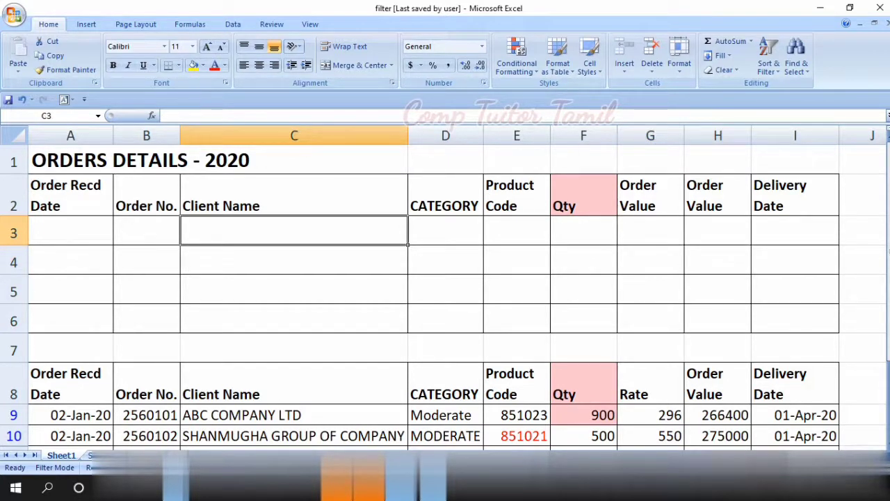
{"action": "type", "text": "="}
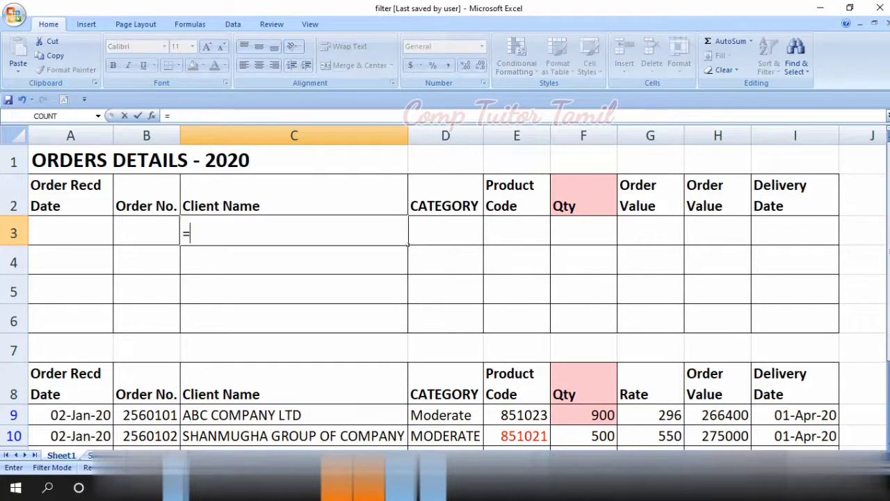
{"action": "key", "text": "Escape"}
{"action": "type", "text": "="}
{"action": "type", "text": "\""}
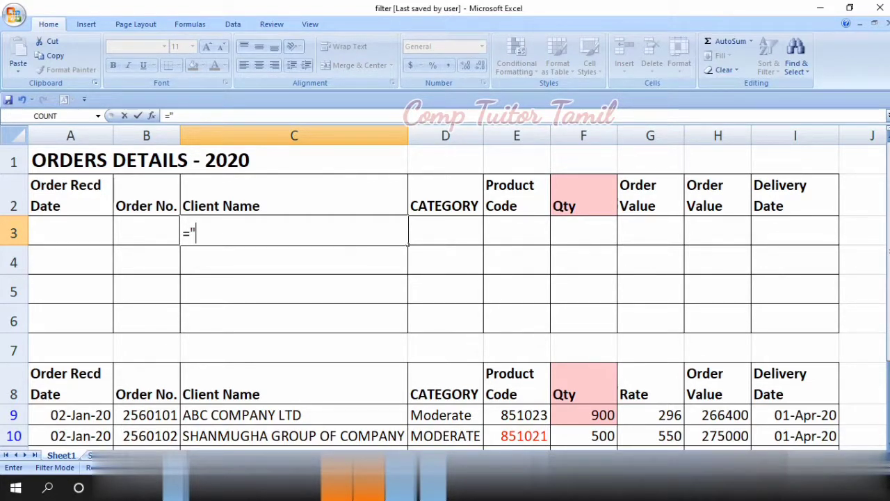
{"action": "type", "text": "="}
{"action": "type", "text": "*"}
{"action": "type", "text": "ENTERPR"}
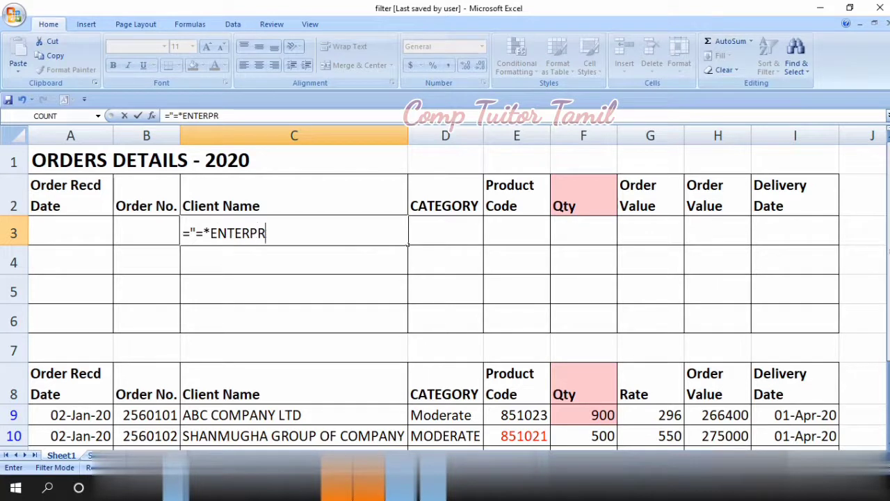
{"action": "type", "text": "ISES"}
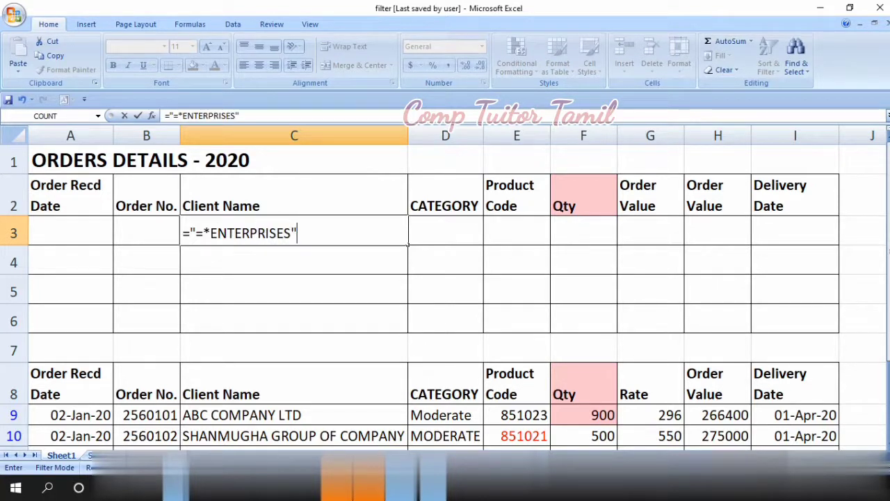
{"action": "key", "text": "Return"}
{"action": "key", "text": "Up"}
{"action": "key", "text": "Right"}
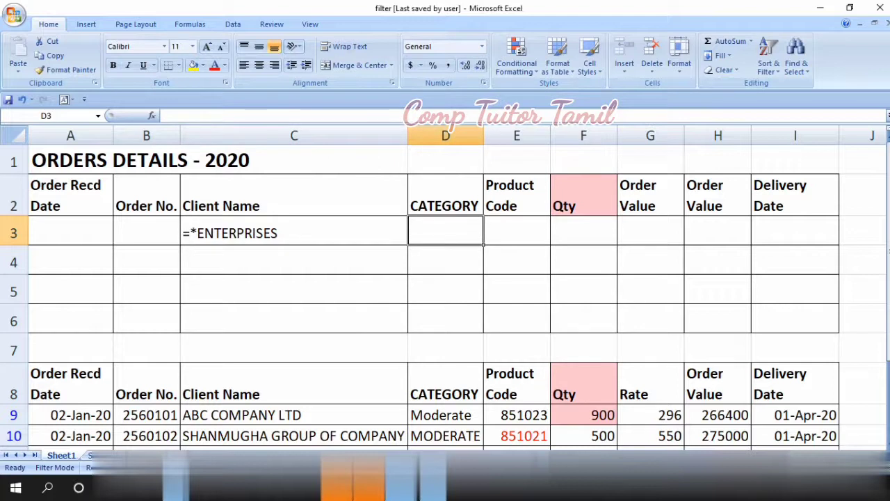
- Add PRO as the CATEGORY criterion in D4
{"action": "left_click", "coordinate": [445, 259]}
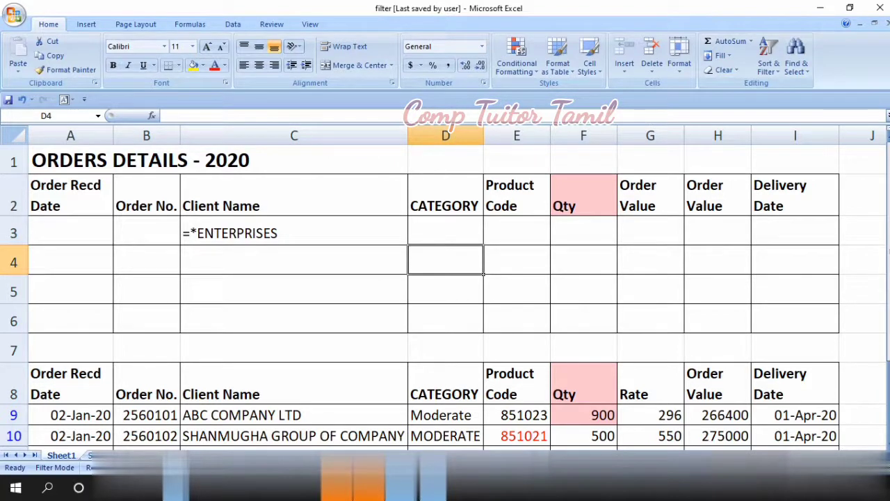
{"action": "type", "text": "PRO"}
{"action": "key", "text": "Return"}
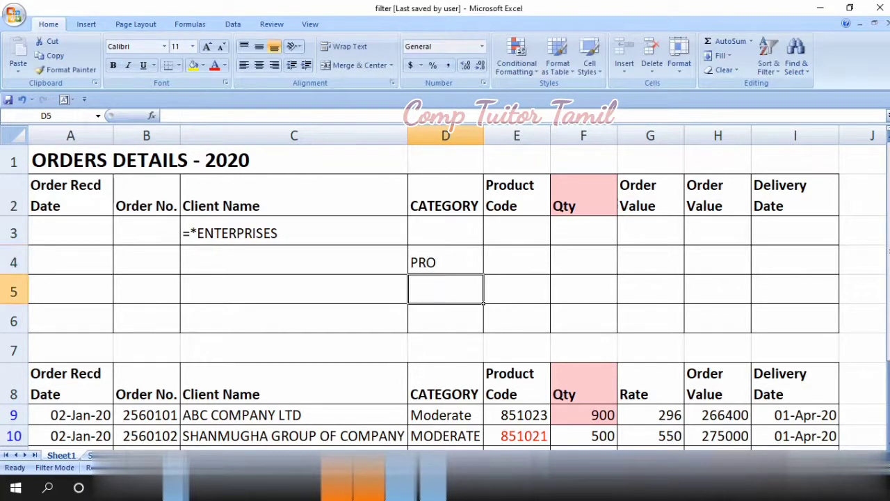
{"action": "left_click", "coordinate": [294, 436]}
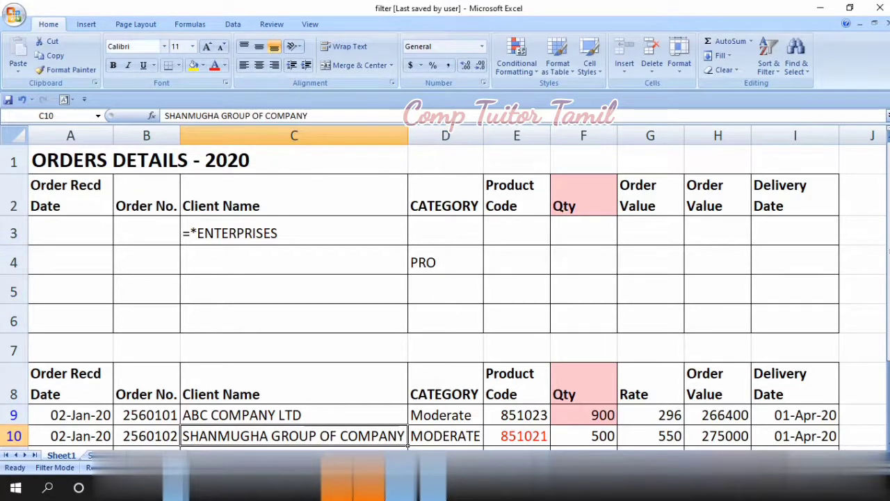
{"action": "left_click", "coordinate": [233, 23]}
- Run Advanced Filter in place with the criteria range set to C2:D4
{"action": "left_click", "coordinate": [382, 69]}
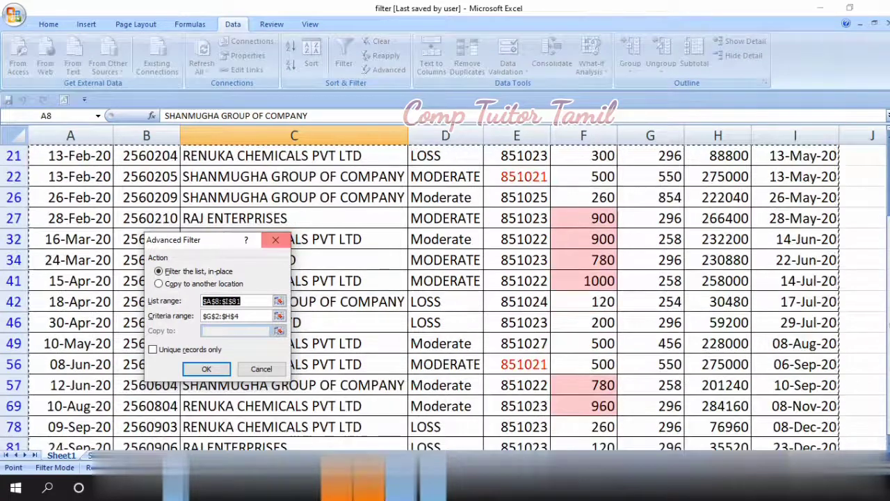
{"action": "left_click", "coordinate": [278, 315]}
{"action": "left_click", "coordinate": [294, 167]}
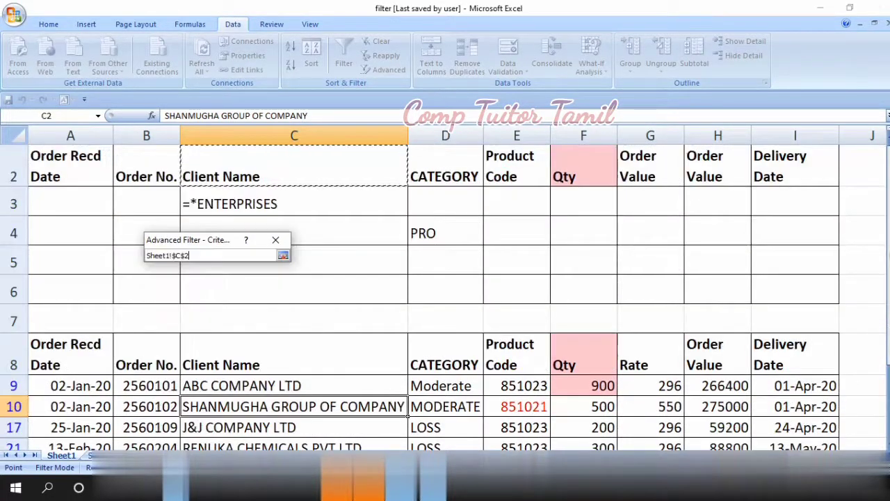
{"action": "left_click_drag", "start_coordinate": [293, 167], "coordinate": [445, 233]}
{"action": "left_click", "coordinate": [282, 255]}
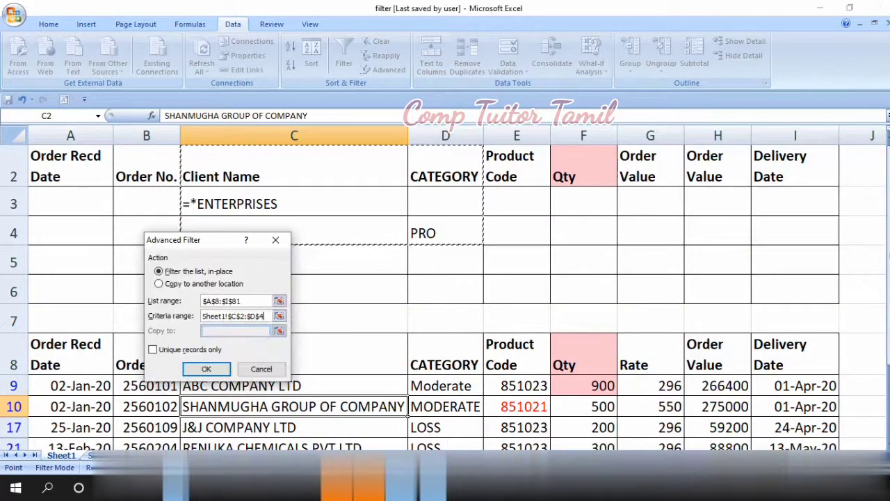
{"action": "left_click", "coordinate": [206, 368]}
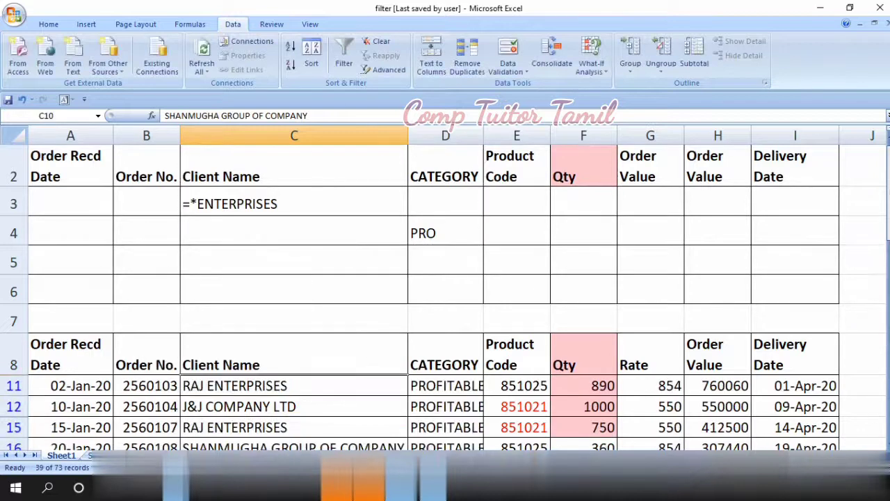
- Scroll through the 39 filtered records, checking the RAJ ENTERPRISES and PROFITABLE rows
{"action": "scroll", "coordinate": [445, 292], "scroll_direction": "down", "scroll_amount": 1}
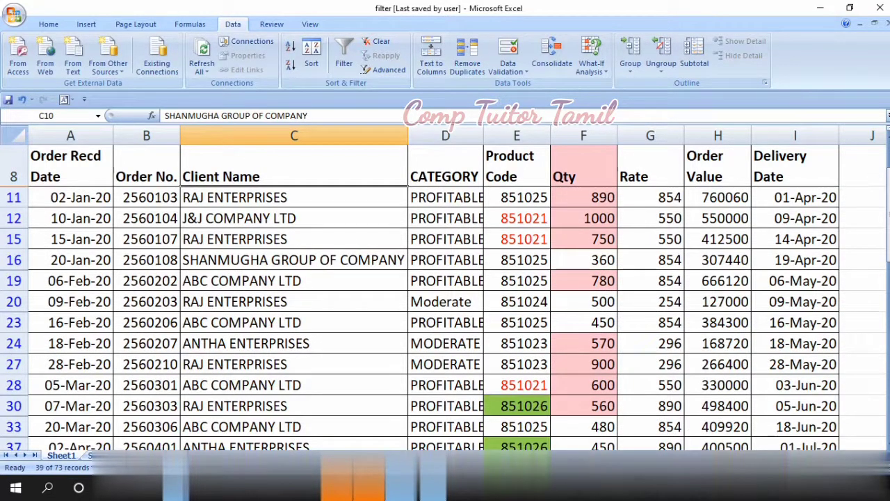
{"action": "left_click", "coordinate": [294, 301]}
{"action": "left_click", "coordinate": [293, 196]}
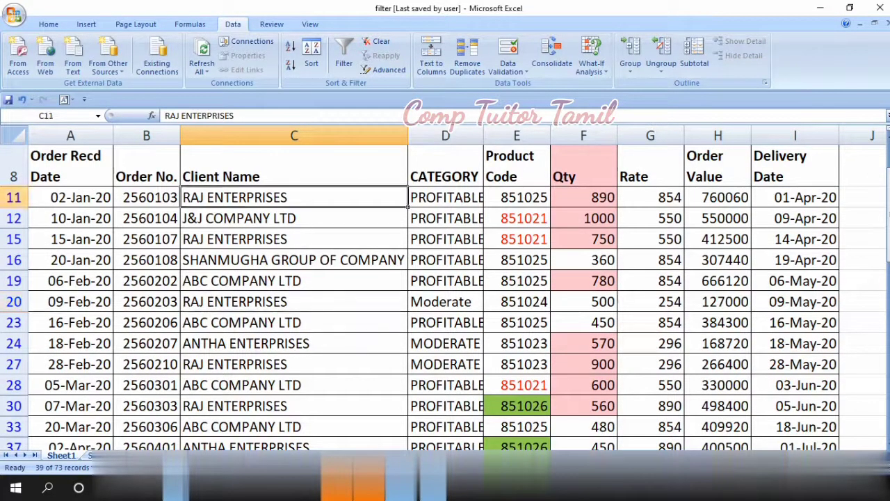
{"action": "scroll", "coordinate": [444, 278], "scroll_direction": "up", "scroll_amount": 3}
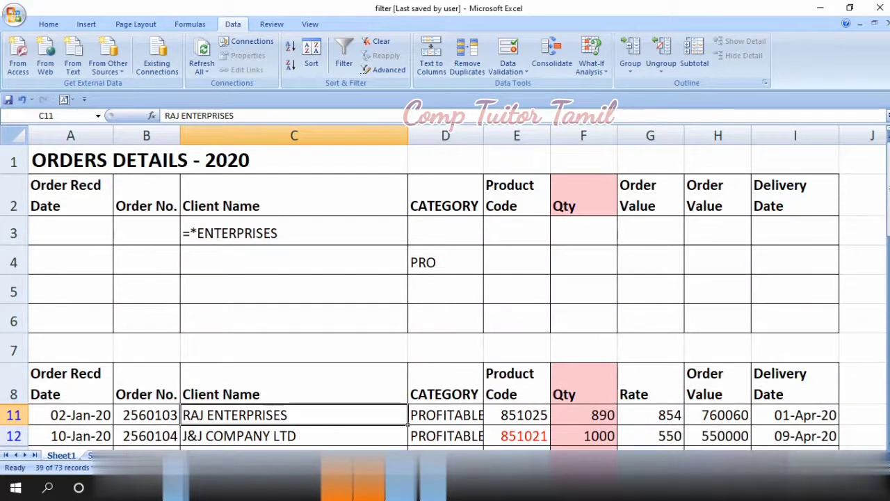
{"action": "scroll", "coordinate": [445, 278], "scroll_direction": "down", "scroll_amount": 2}
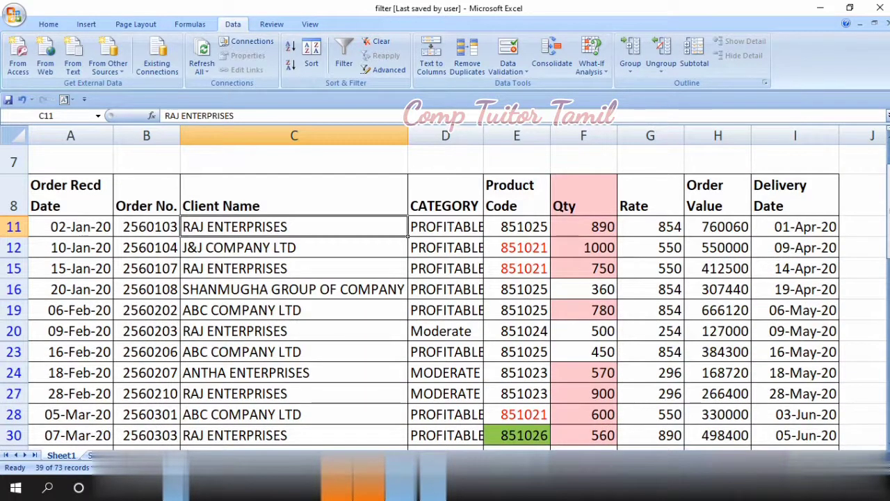
{"action": "left_click", "coordinate": [445, 247]}
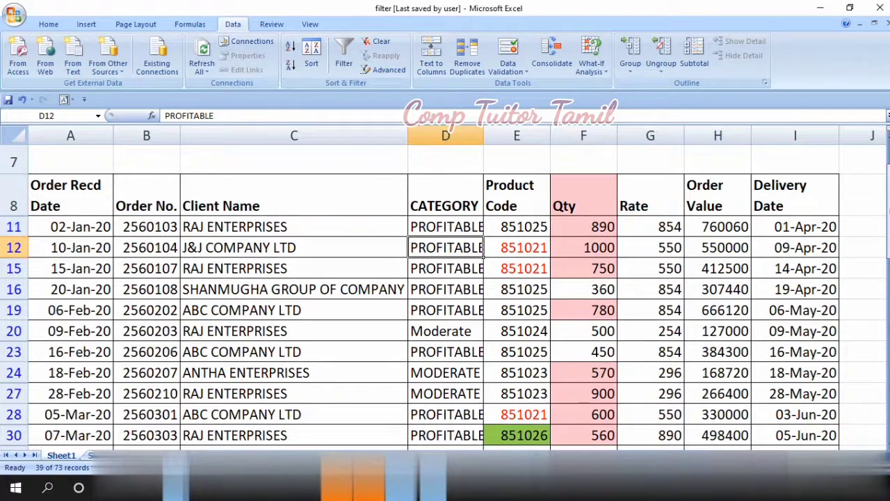
{"action": "left_click", "coordinate": [446, 331]}
{"action": "left_click", "coordinate": [294, 331]}
{"action": "scroll", "coordinate": [445, 299], "scroll_direction": "down", "scroll_amount": 2}
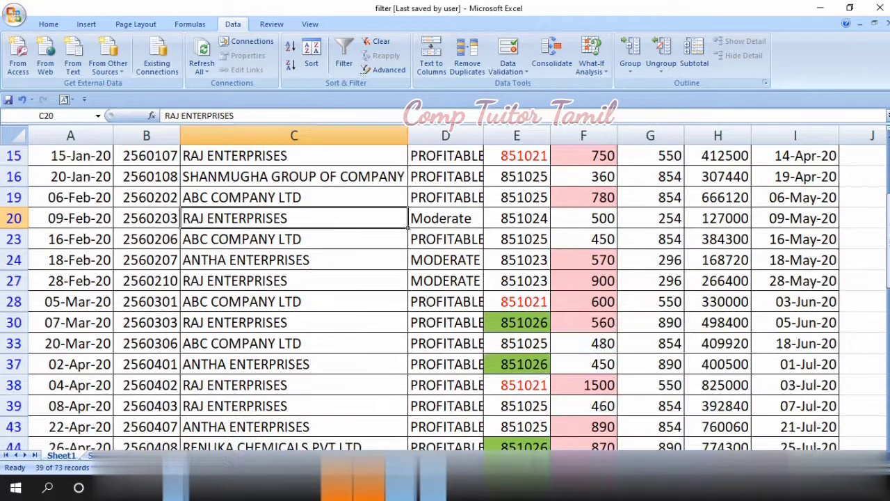
{"action": "scroll", "coordinate": [445, 292], "scroll_direction": "down", "scroll_amount": 2}
{"action": "scroll", "coordinate": [445, 292], "scroll_direction": "down", "scroll_amount": 1}
{"action": "scroll", "coordinate": [445, 292], "scroll_direction": "down", "scroll_amount": 3}
{"action": "scroll", "coordinate": [445, 292], "scroll_direction": "down", "scroll_amount": 6}
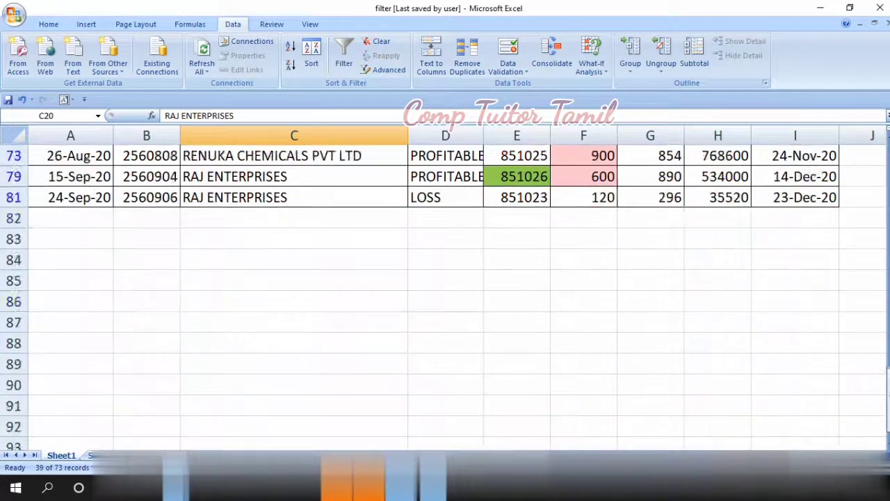
{"action": "scroll", "coordinate": [445, 292], "scroll_direction": "up", "scroll_amount": 5}
{"action": "scroll", "coordinate": [445, 292], "scroll_direction": "up", "scroll_amount": 7}
{"action": "scroll", "coordinate": [445, 292], "scroll_direction": "up", "scroll_amount": 3}
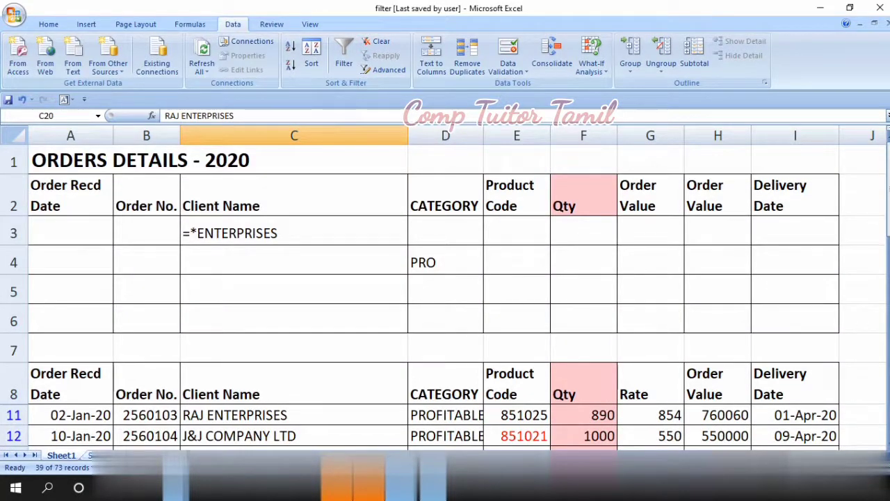
- On the index sheet, set the font colour of item 6 in A12 to red
{"action": "key", "text": "ctrl+Page_Up"}
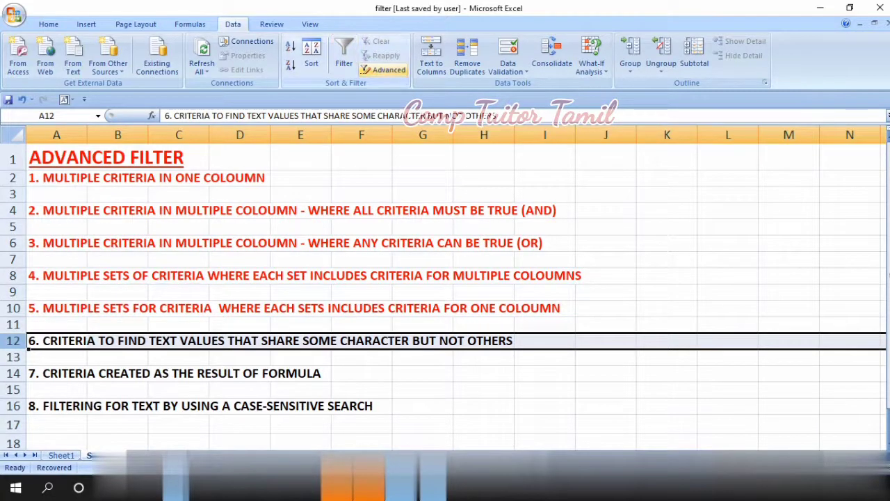
{"action": "left_click", "coordinate": [48, 23]}
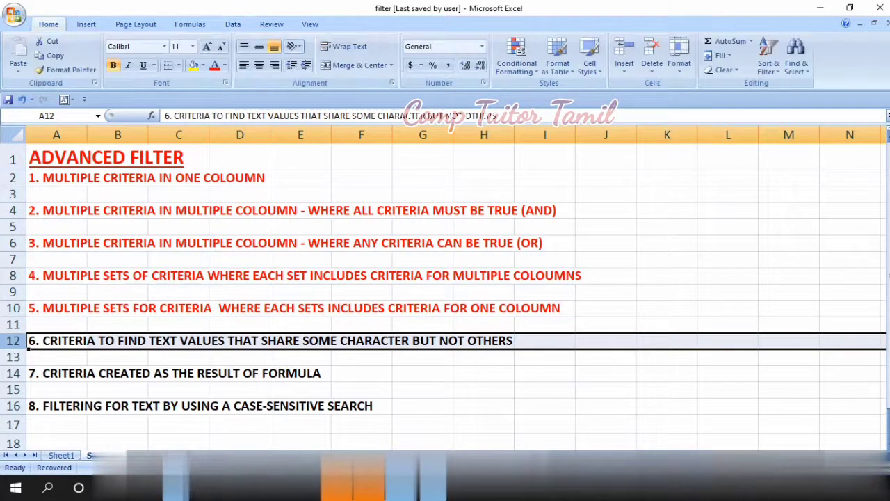
{"action": "left_click", "coordinate": [214, 65]}
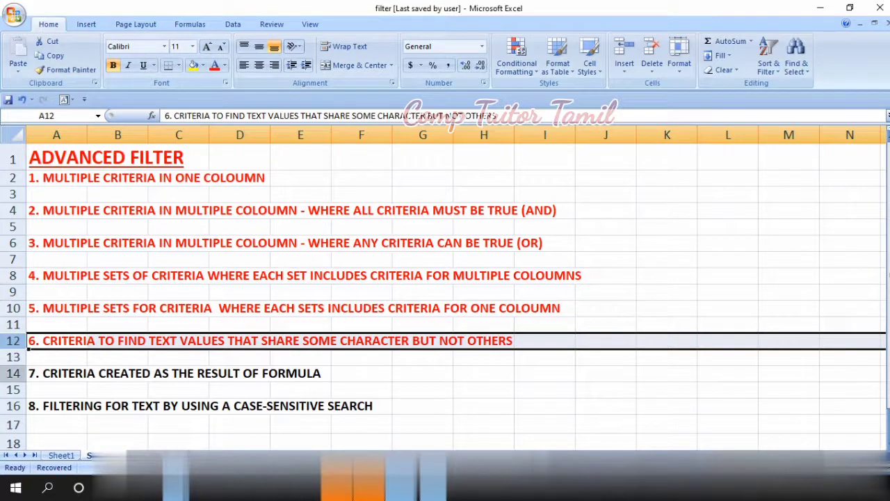
{"action": "left_click", "coordinate": [28, 380]}
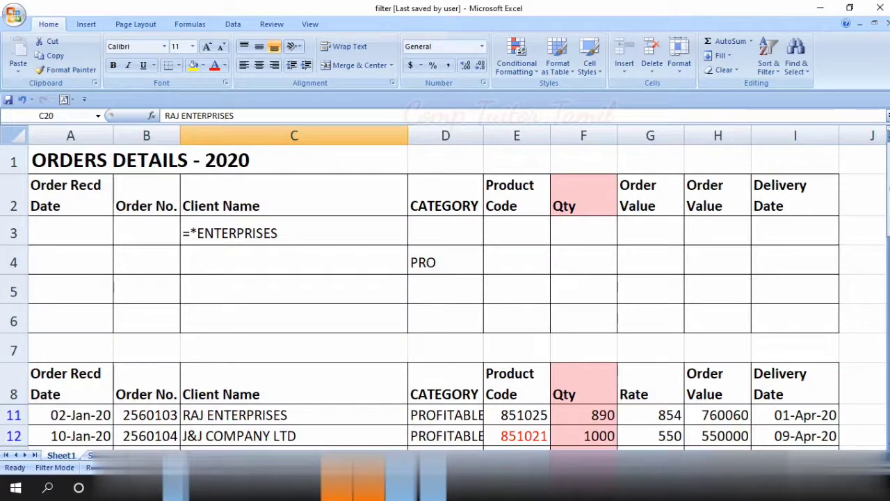
- Clear the advanced filter from the order list so all 2020 orders reappear
{"action": "left_click", "coordinate": [293, 414]}
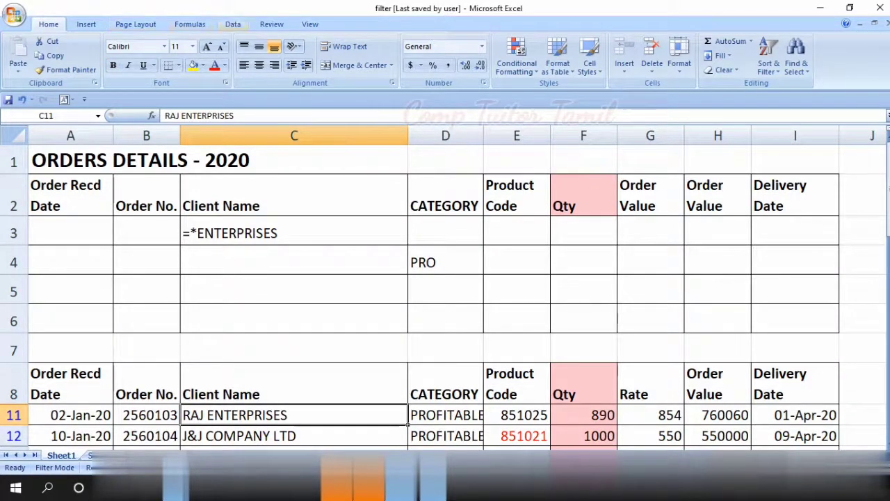
{"action": "left_click", "coordinate": [233, 24]}
{"action": "left_click", "coordinate": [383, 69]}
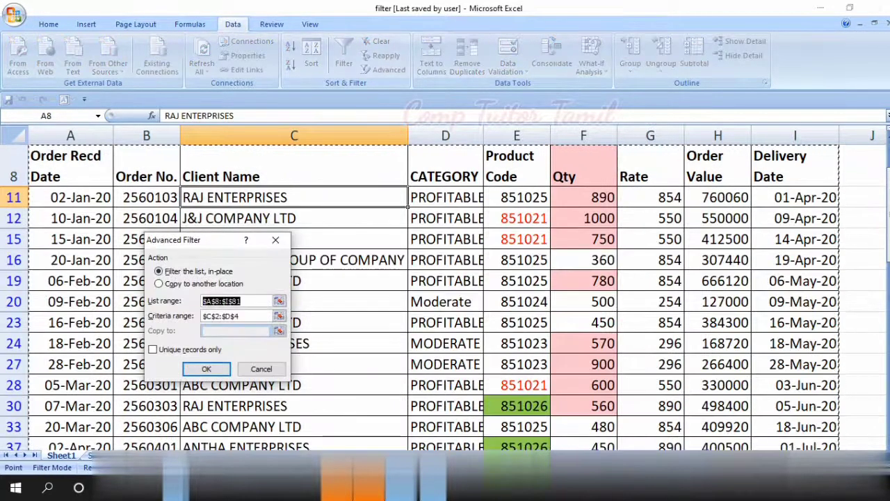
{"action": "left_click", "coordinate": [261, 368]}
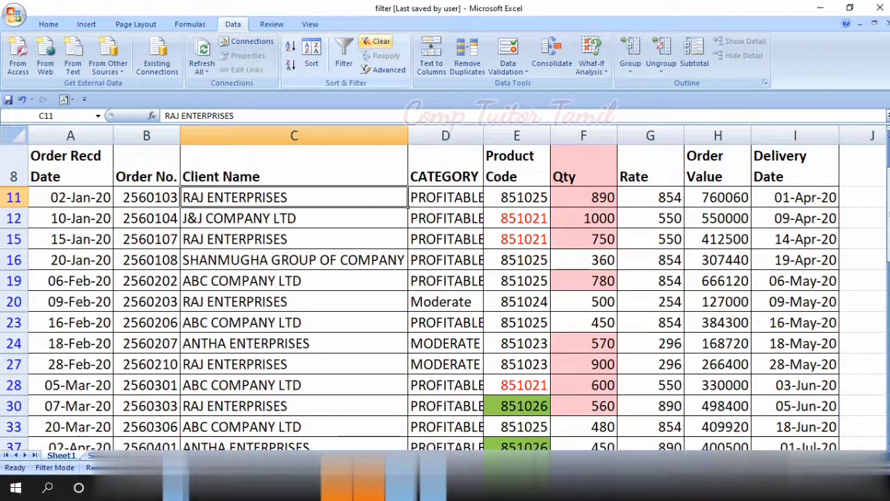
{"action": "left_click", "coordinate": [375, 41]}
{"action": "left_click", "coordinate": [445, 272]}
{"action": "scroll", "coordinate": [445, 271], "scroll_direction": "up", "scroll_amount": 3}
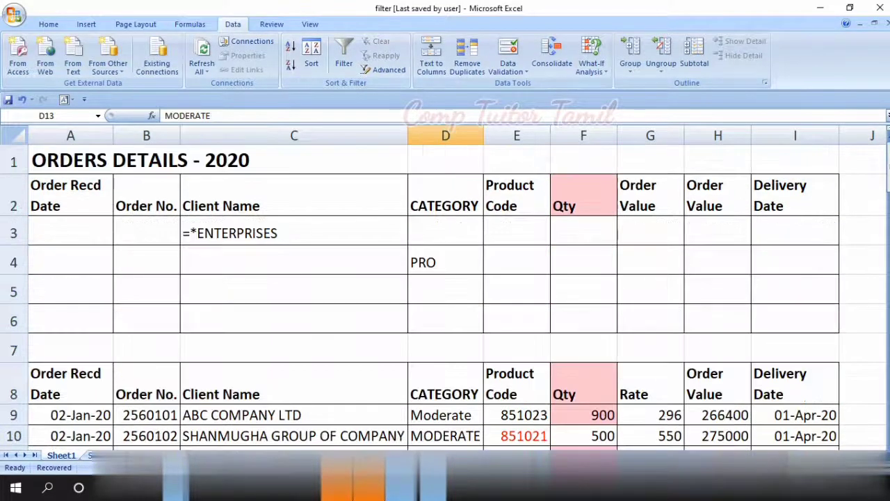
{"action": "left_click", "coordinate": [516, 230]}
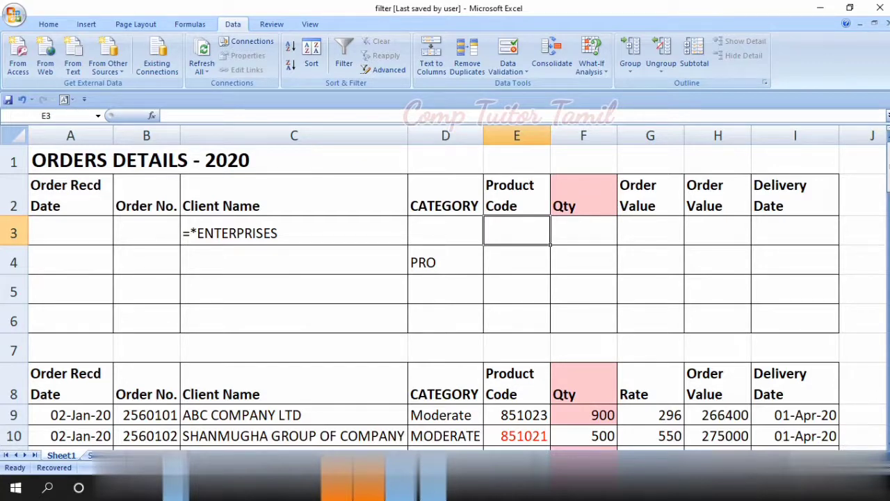
{"action": "scroll", "coordinate": [445, 292], "scroll_direction": "down", "scroll_amount": 1}
{"action": "scroll", "coordinate": [445, 292], "scroll_direction": "down", "scroll_amount": 1}
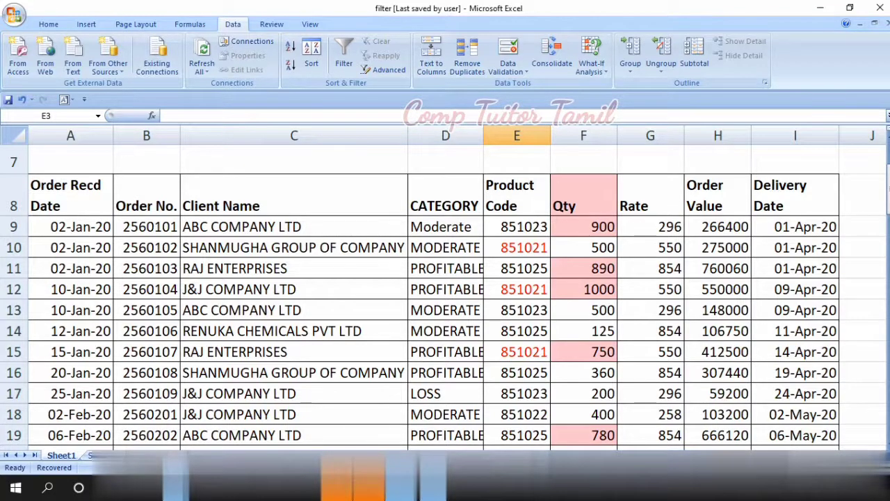
- Delete the =*ENTERPRISES criterion in C3, the PRO criterion in D4, and the Qty heading in F2
{"action": "scroll", "coordinate": [445, 292], "scroll_direction": "up", "scroll_amount": 2}
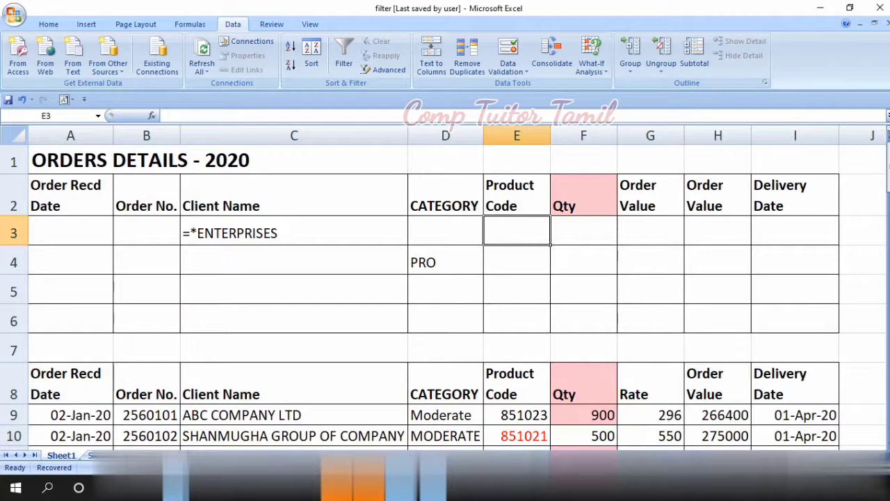
{"action": "left_click", "coordinate": [293, 230]}
{"action": "key", "text": "Delete"}
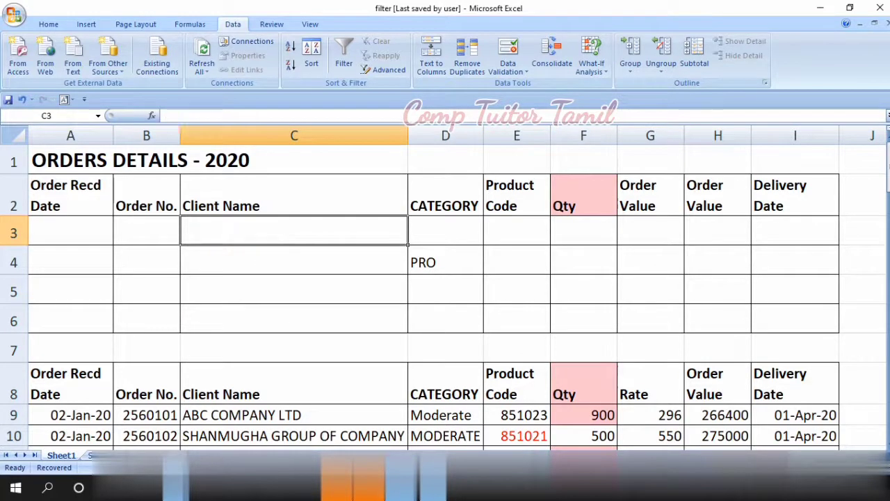
{"action": "left_click", "coordinate": [445, 259]}
{"action": "key", "text": "Delete"}
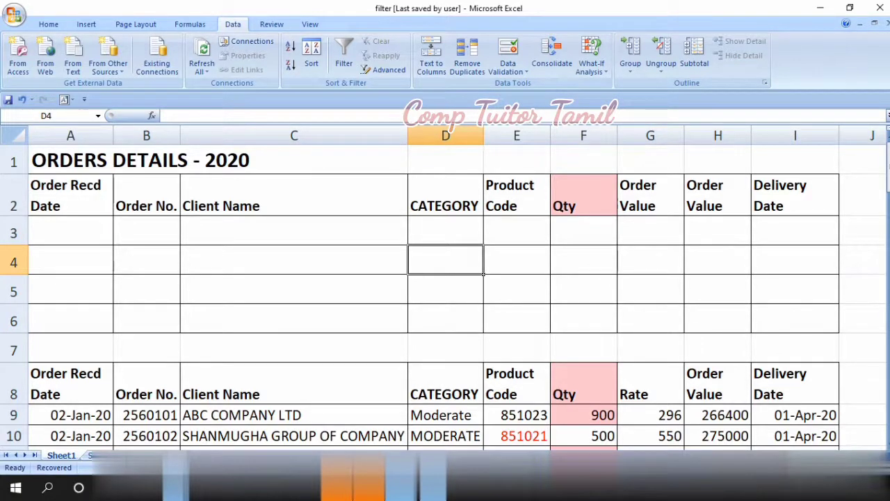
{"action": "left_click", "coordinate": [584, 195]}
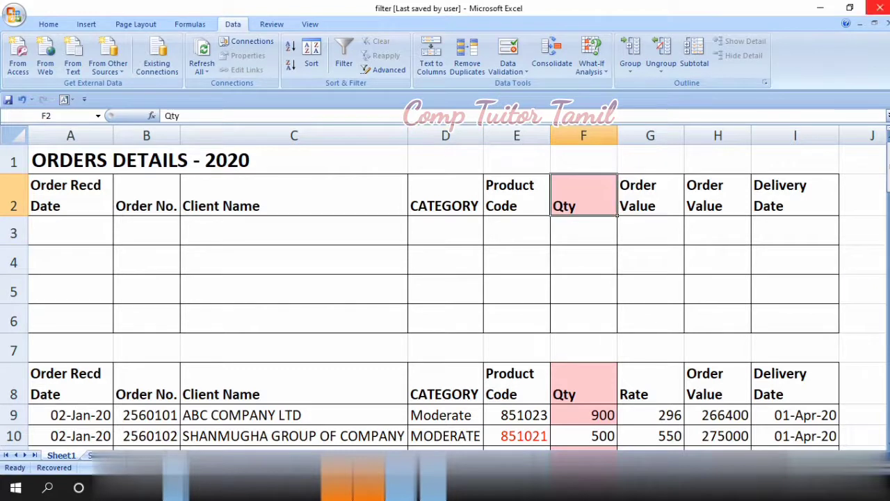
{"action": "key", "text": "ctrl+z"}
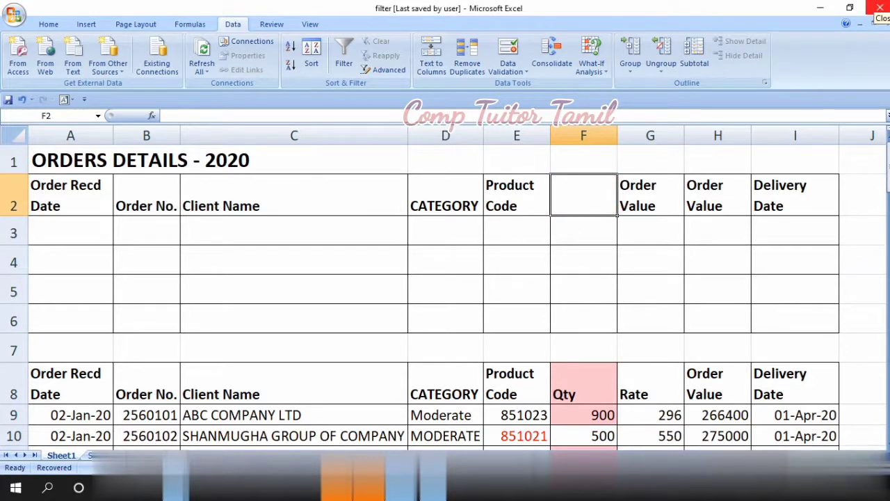
- Head F2 AVERAGE and start the F3 formula =F9>AVERAGE( over range F9:F81
{"action": "type", "text": "AV"}
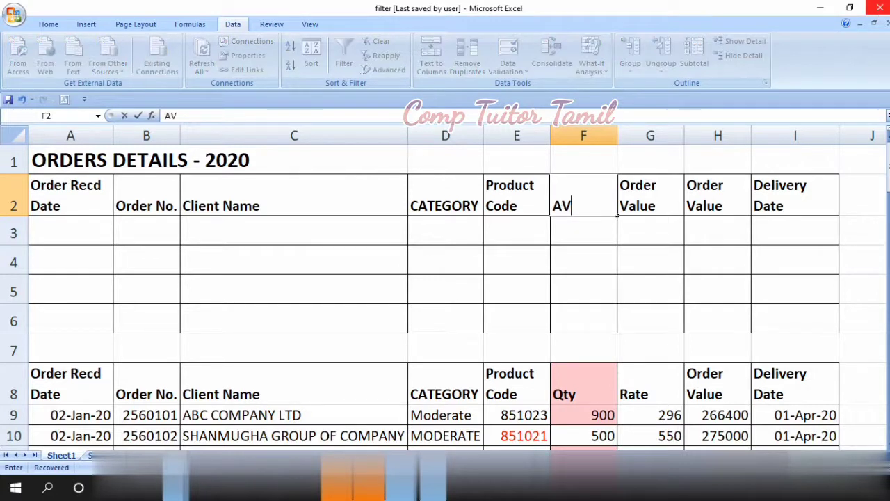
{"action": "type", "text": "ERAGE"}
{"action": "key", "text": "Return"}
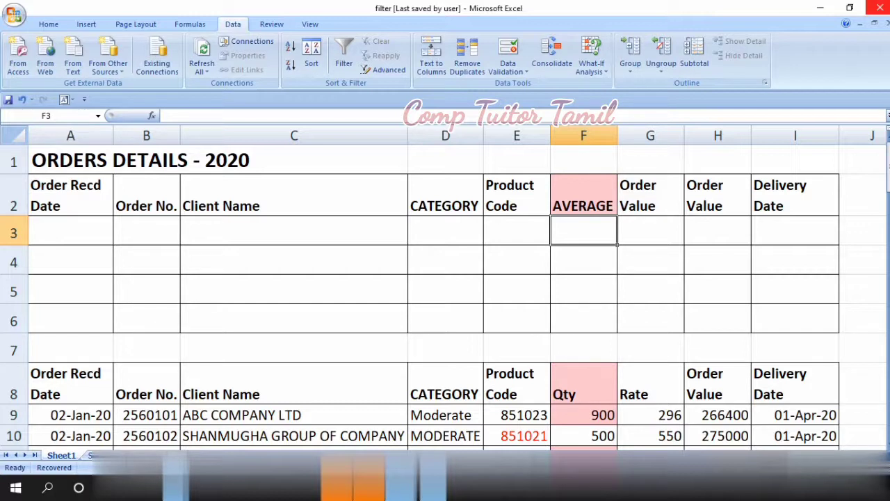
{"action": "type", "text": "="}
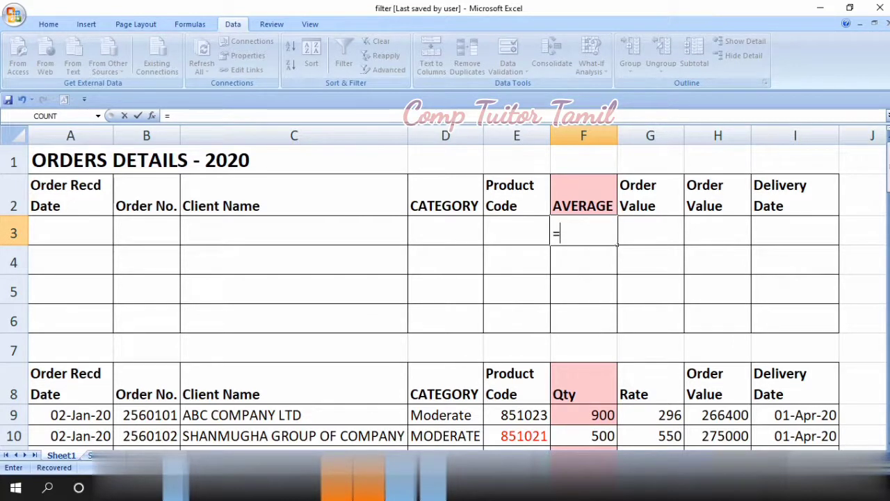
{"action": "type", "text": "F9"}
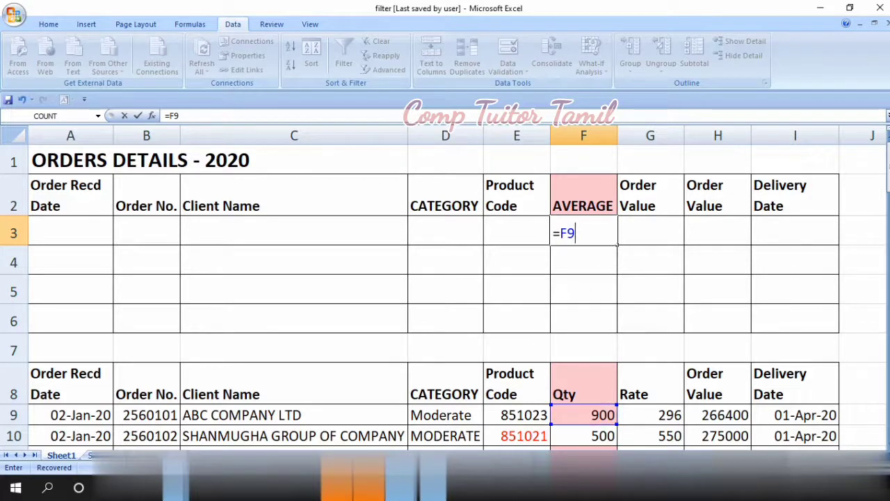
{"action": "type", "text": ">"}
{"action": "type", "text": "AV"}
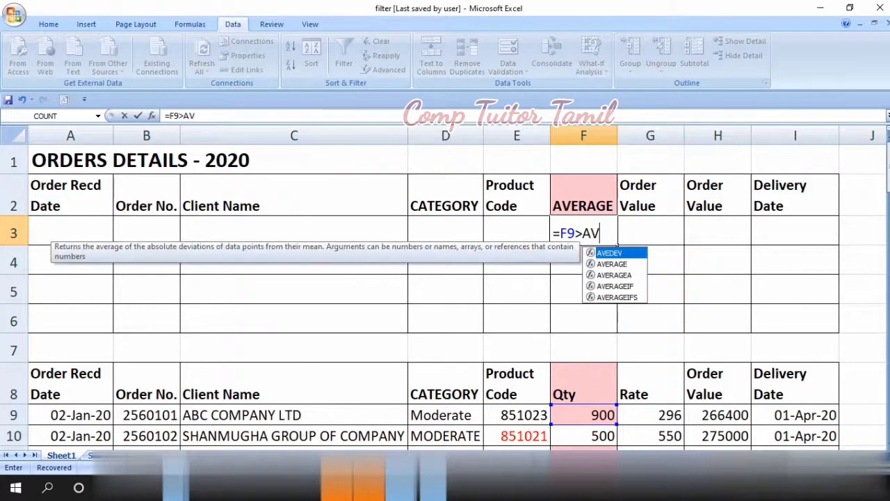
{"action": "type", "text": "ERAGE"}
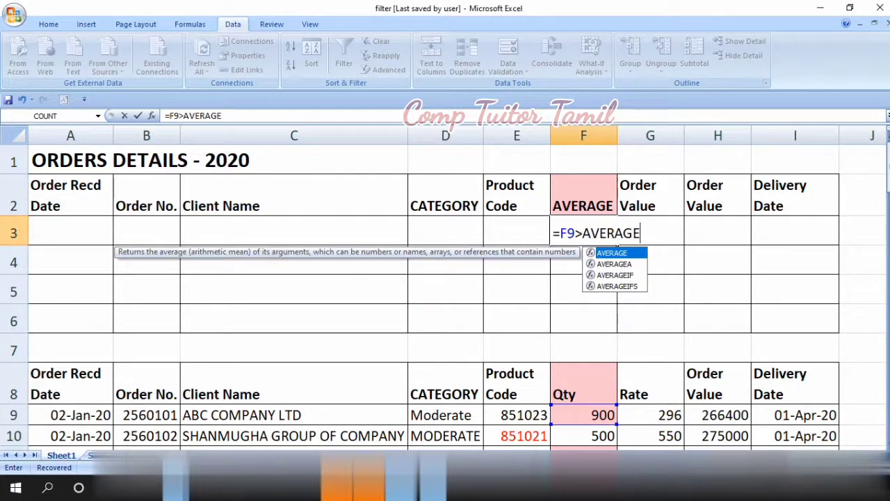
{"action": "type", "text": "("}
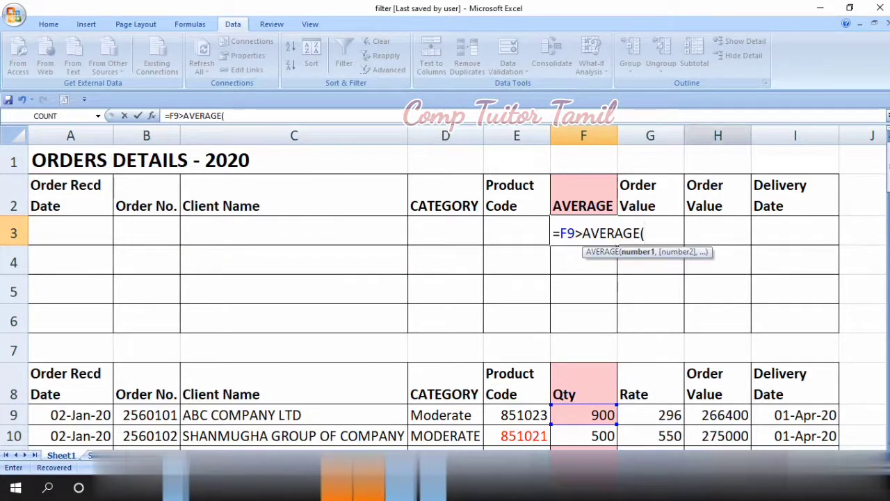
{"action": "left_click", "coordinate": [583, 415]}
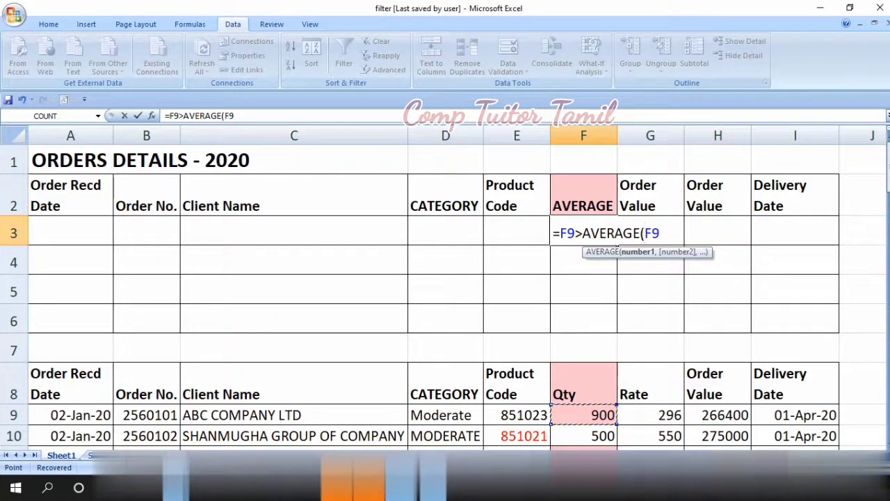
{"action": "left_click_drag", "start_coordinate": [583, 414], "coordinate": [598, 436]}
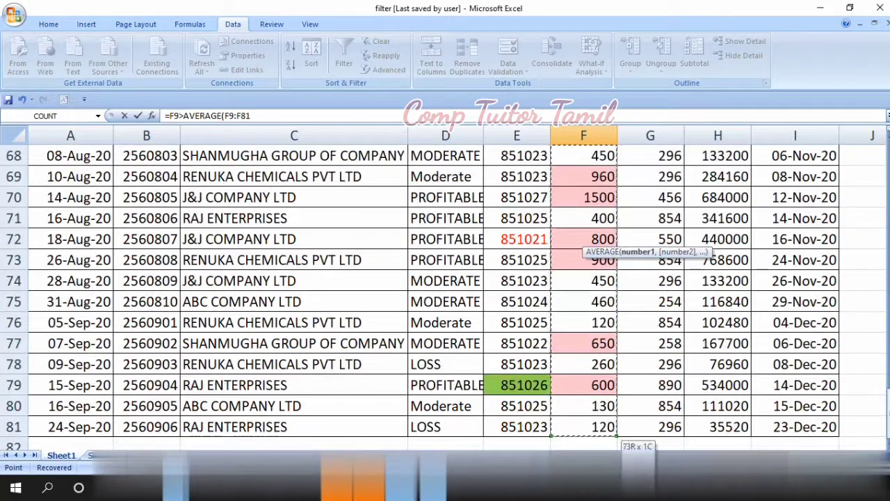
- Make the range absolute and enter =F9>AVERAGE($F$9:$F$81) in F3
{"action": "scroll", "coordinate": [598, 431], "scroll_direction": "up", "scroll_amount": 1}
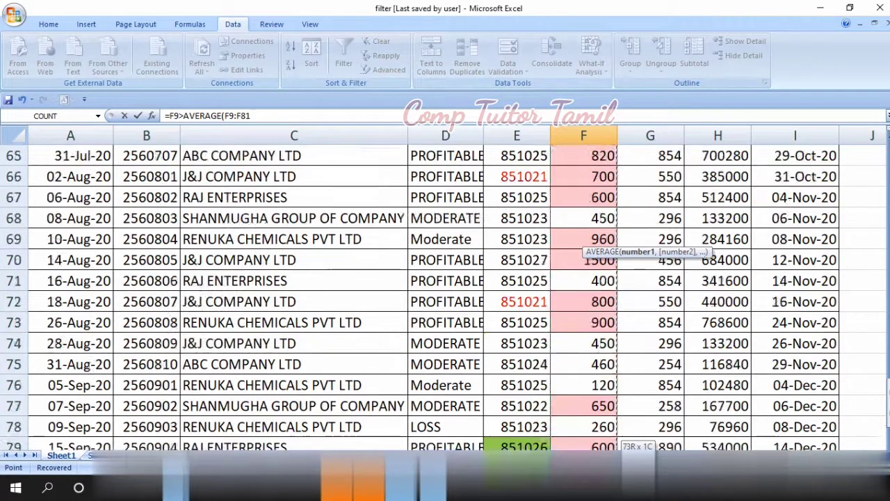
{"action": "scroll", "coordinate": [598, 431], "scroll_direction": "up", "scroll_amount": 9}
{"action": "scroll", "coordinate": [598, 431], "scroll_direction": "up", "scroll_amount": 7}
{"action": "scroll", "coordinate": [598, 431], "scroll_direction": "up", "scroll_amount": 5}
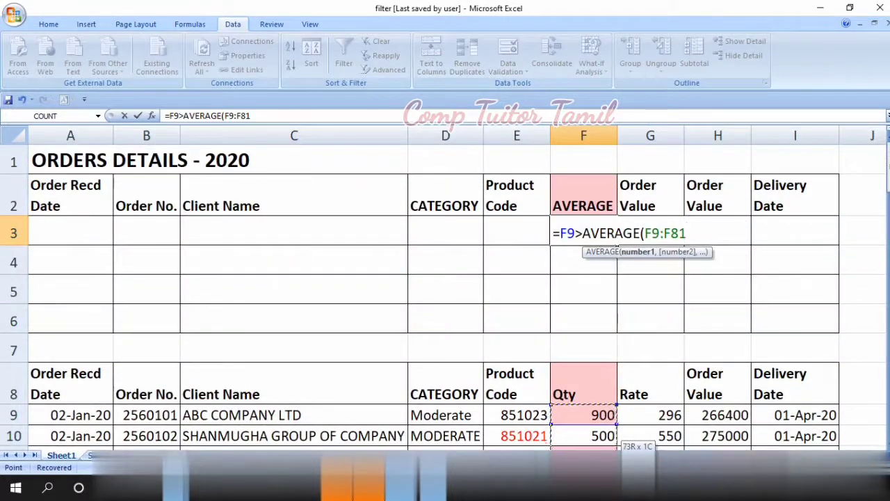
{"action": "key", "text": "F2"}
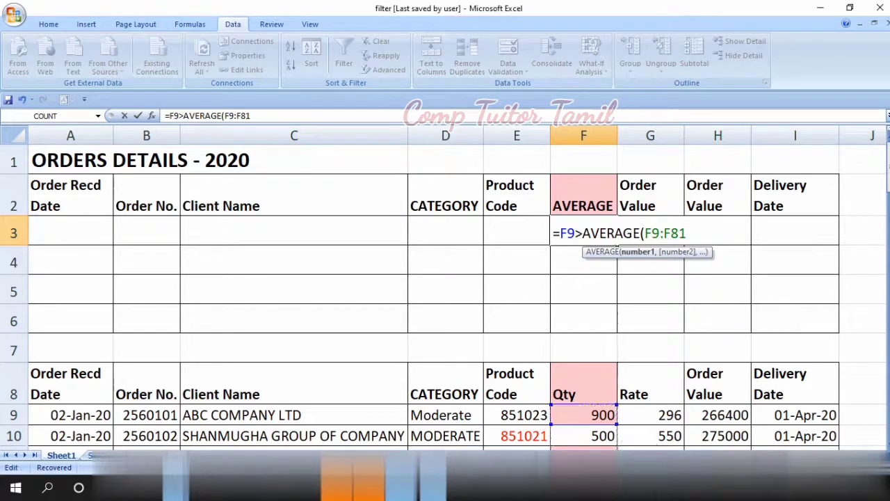
{"action": "left_click", "coordinate": [652, 233]}
{"action": "key", "text": "F4"}
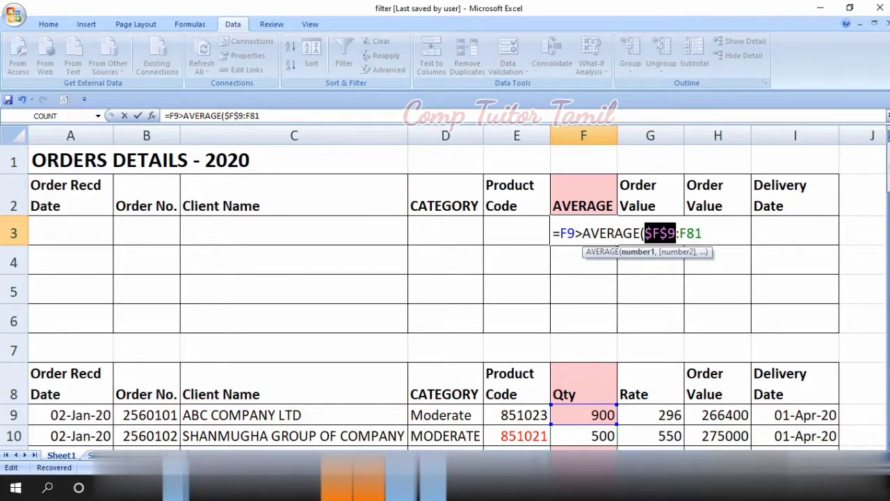
{"action": "left_click", "coordinate": [691, 233]}
{"action": "key", "text": "F4"}
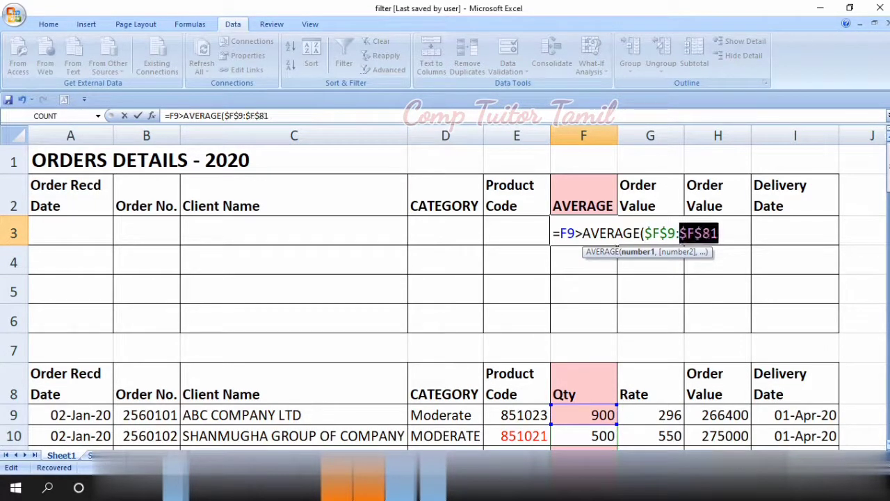
{"action": "left_click", "coordinate": [719, 232]}
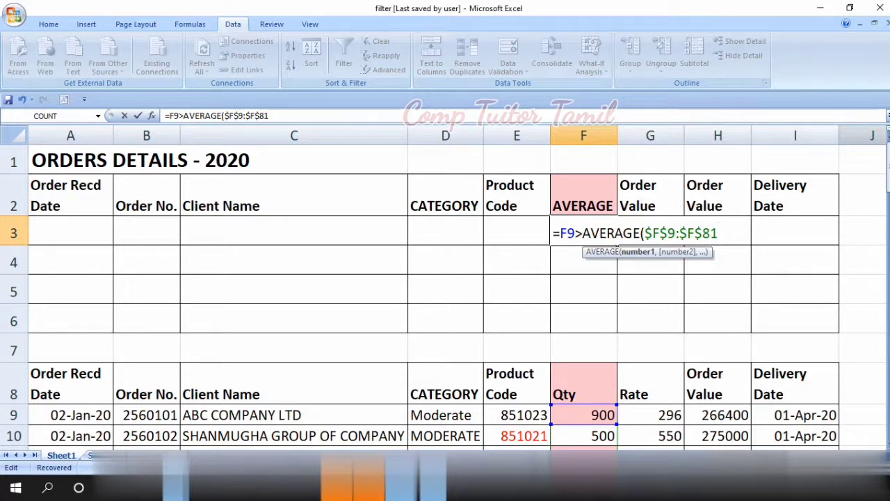
{"action": "type", "text": ")"}
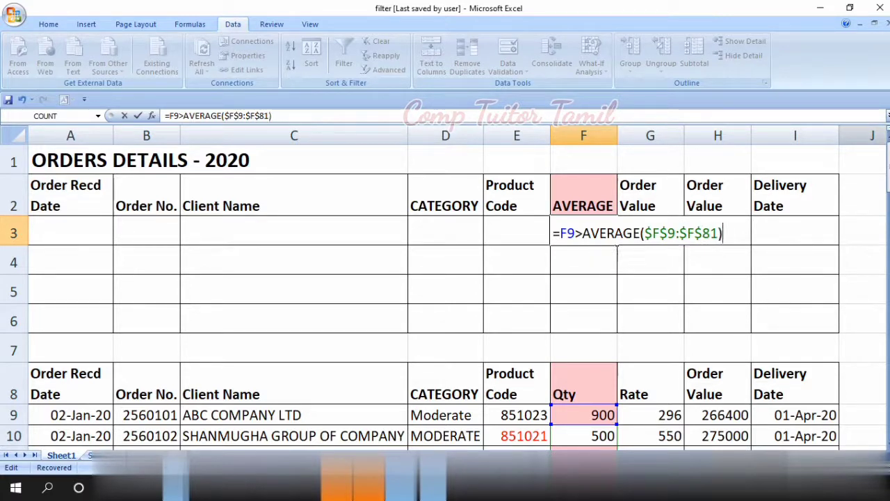
{"action": "key", "text": "Return"}
{"action": "left_click", "coordinate": [584, 233]}
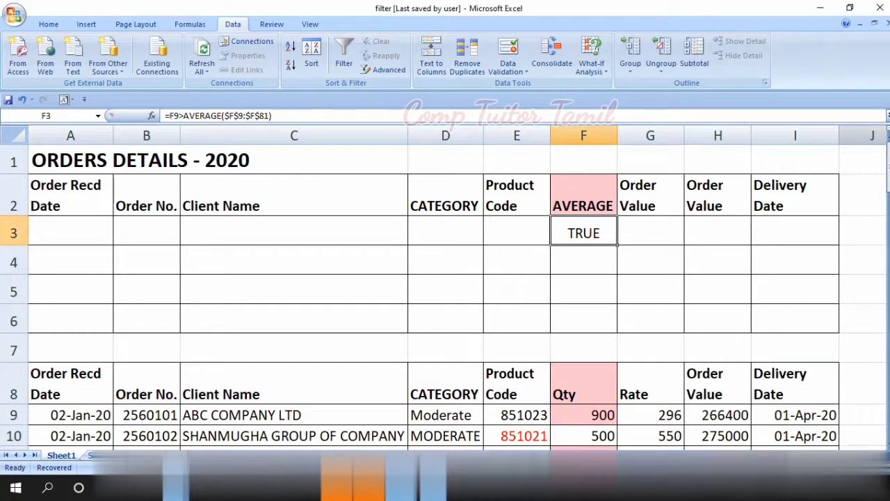
{"action": "key", "text": "Down"}
{"action": "key", "text": "Down"}
{"action": "key", "text": "Down"}
{"action": "key", "text": "Down"}
{"action": "key", "text": "Down"}
{"action": "key", "text": "Down"}
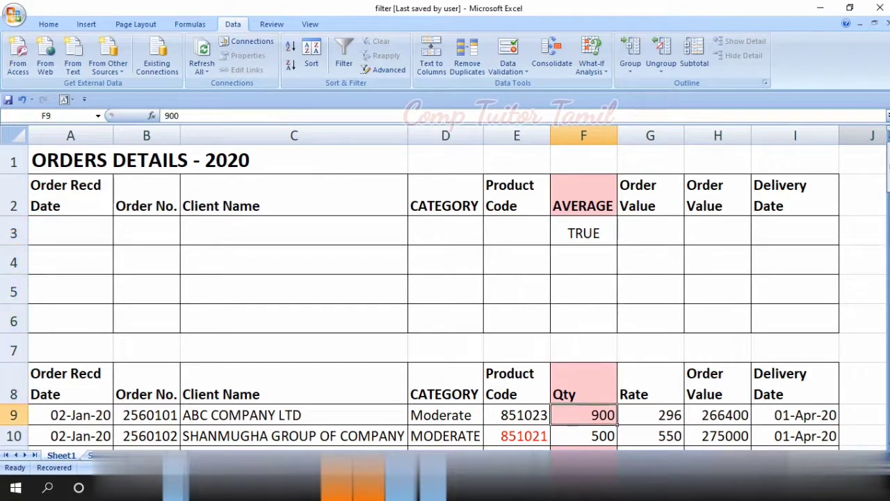
- Check the Qty average over F9:F81 and type the note AVERAGE 653.26 in F7
{"action": "key", "text": "ctrl+shift+Down"}
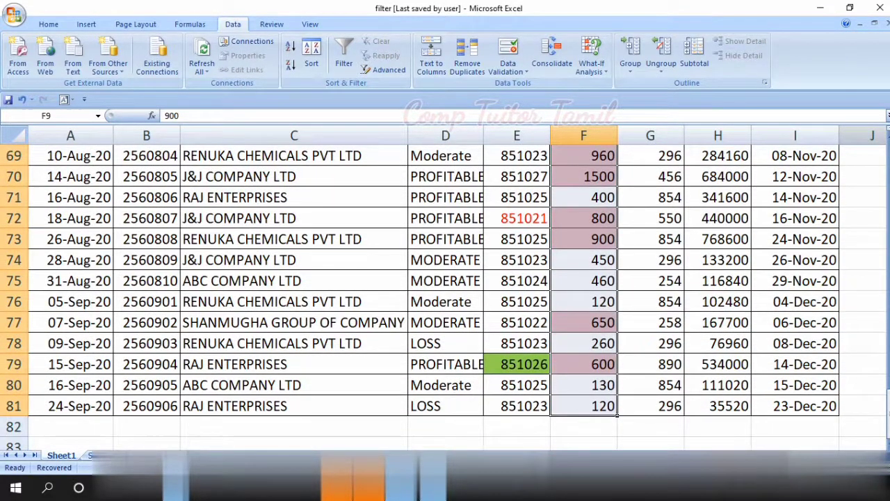
{"action": "key", "text": "ctrl+Up"}
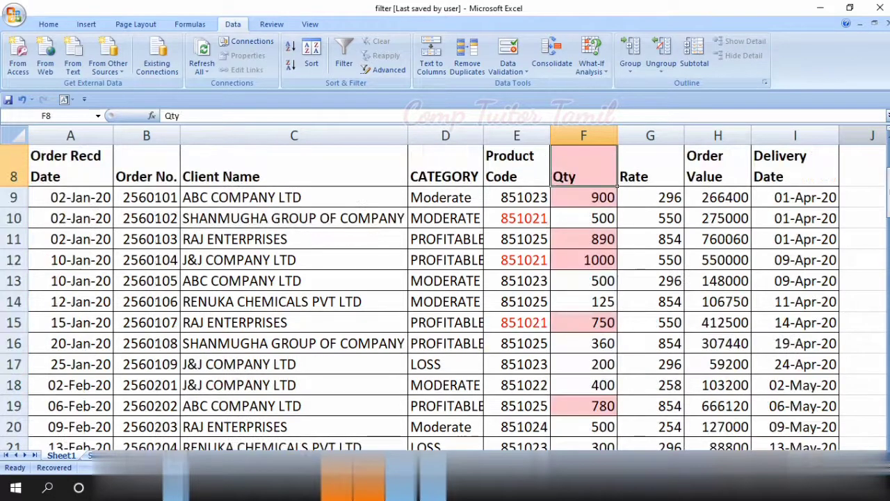
{"action": "key", "text": "Up"}
{"action": "key", "text": "Up"}
{"action": "key", "text": "Up"}
{"action": "left_click", "coordinate": [583, 218]}
{"action": "type", "text": "A"}
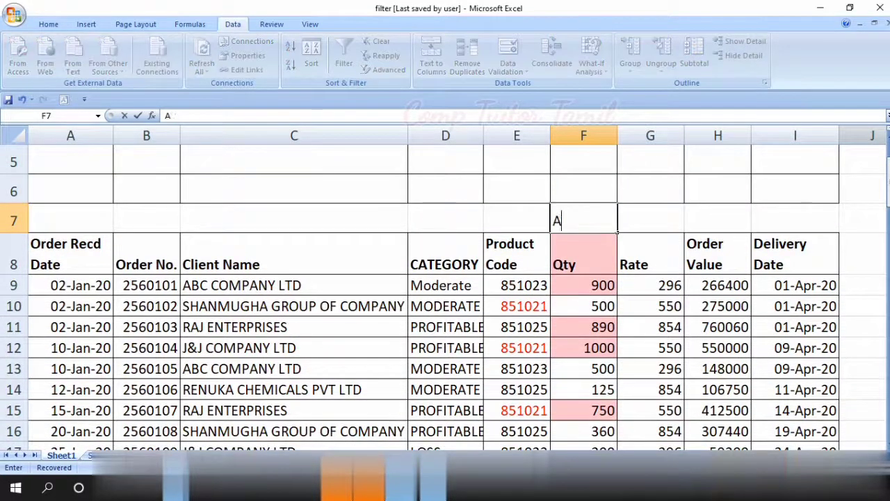
{"action": "type", "text": "VERAGE 6"}
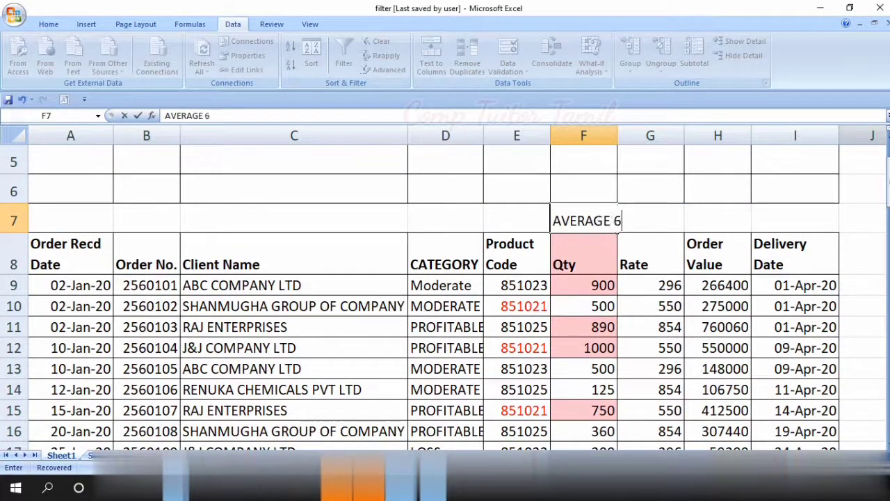
{"action": "type", "text": "53.26"}
{"action": "key", "text": "Return"}
- Move the AVERAGE 653.26 note from F7 to K7, then return to criterion cell F3
{"action": "left_click", "coordinate": [615, 220]}
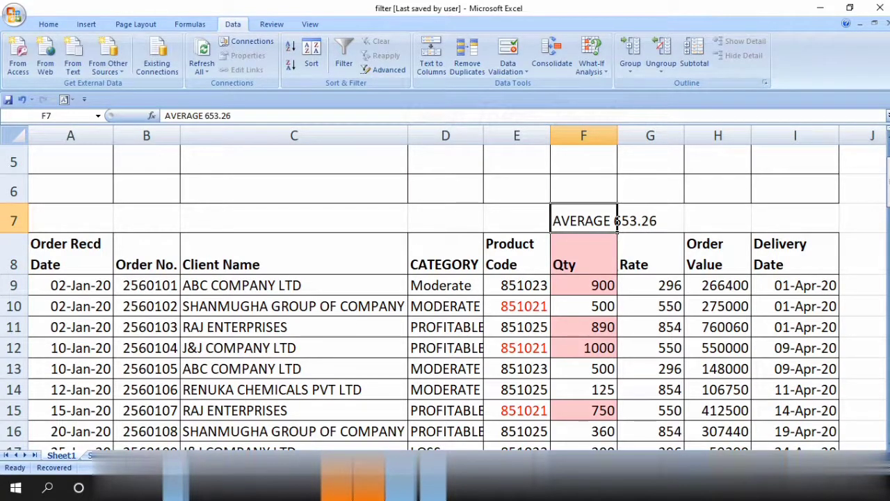
{"action": "scroll", "coordinate": [615, 221], "scroll_direction": "up", "scroll_amount": 2}
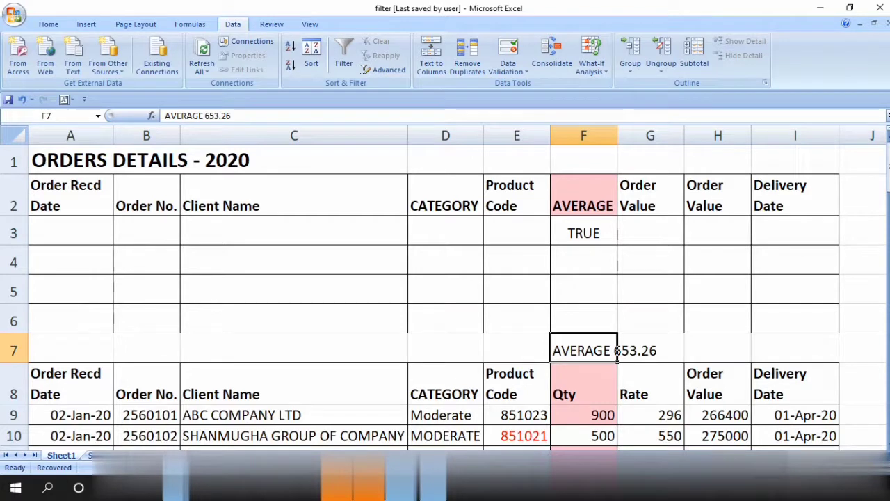
{"action": "key", "text": "ctrl+c"}
{"action": "key", "text": "Right"}
{"action": "key", "text": "Right"}
{"action": "key", "text": "Right"}
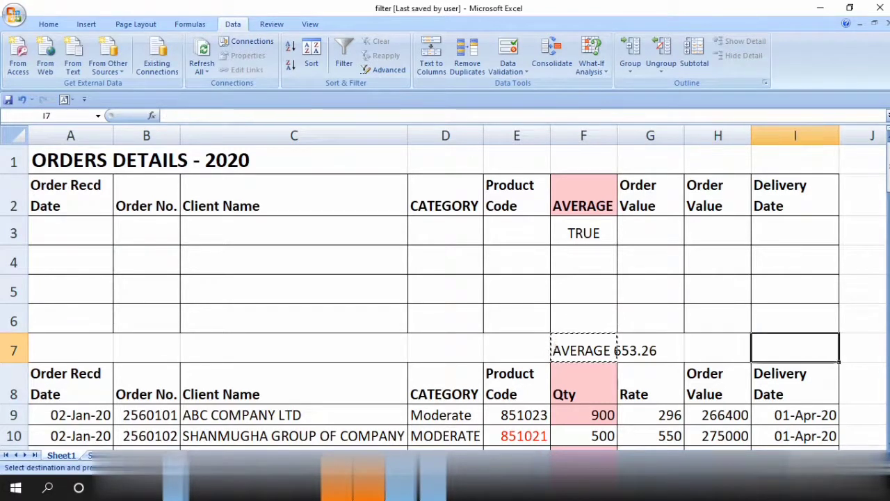
{"action": "key", "text": "Right"}
{"action": "key", "text": "Right"}
{"action": "key", "text": "Return"}
{"action": "key", "text": "Left"}
{"action": "key", "text": "Left"}
{"action": "key", "text": "Left"}
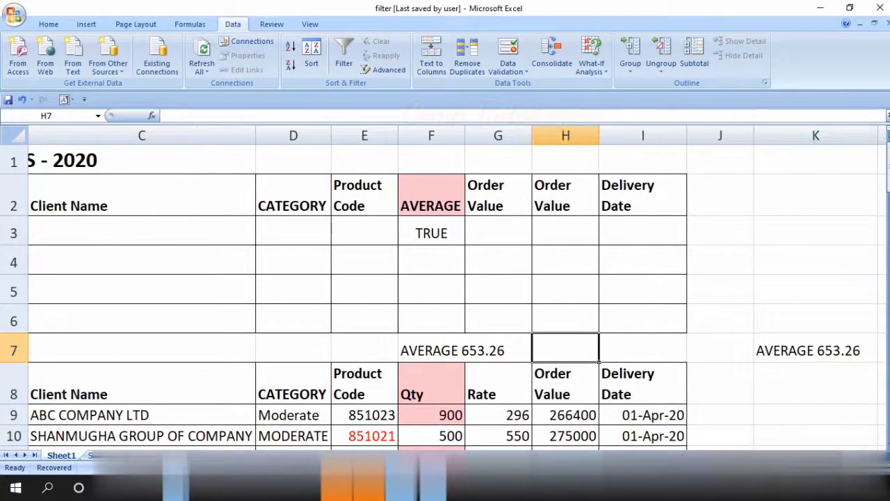
{"action": "key", "text": "Left"}
{"action": "key", "text": "Left"}
{"action": "key", "text": "Delete"}
{"action": "key", "text": "Up"}
{"action": "key", "text": "Up"}
{"action": "key", "text": "Up"}
{"action": "key", "text": "Up"}
{"action": "key", "text": "Up"}
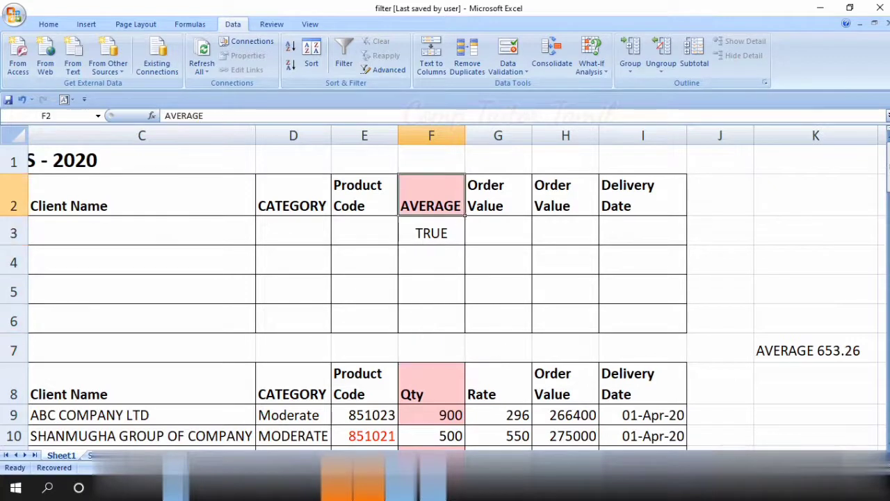
{"action": "key", "text": "Up"}
{"action": "key", "text": "Down"}
{"action": "key", "text": "Down"}
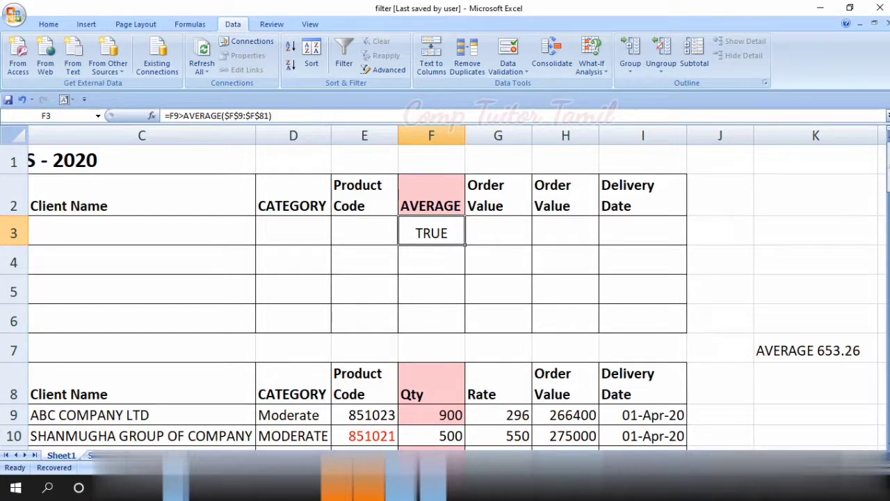
- Run Advanced Filter in place with criteria range Sheet1!$F$2:$F$3
{"action": "scroll", "coordinate": [444, 292], "scroll_direction": "down", "scroll_amount": 2}
{"action": "left_click", "coordinate": [294, 248]}
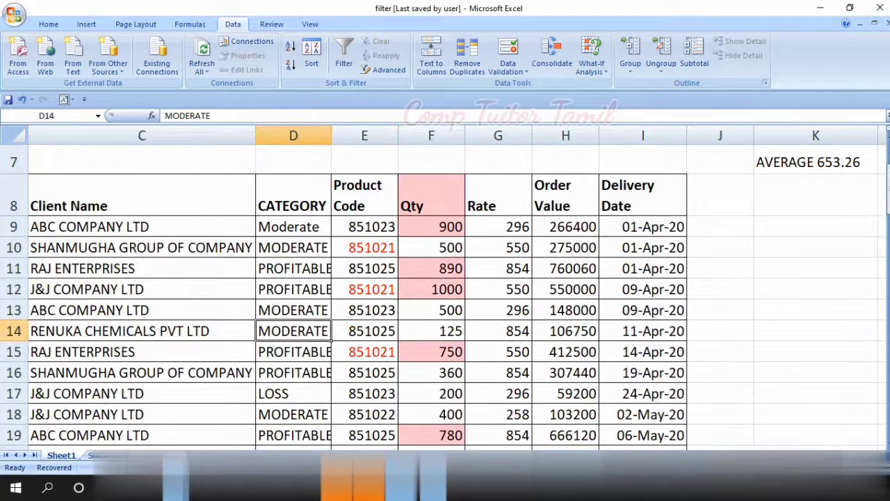
{"action": "scroll", "coordinate": [445, 293], "scroll_direction": "up", "scroll_amount": 2}
{"action": "left_click", "coordinate": [383, 70]}
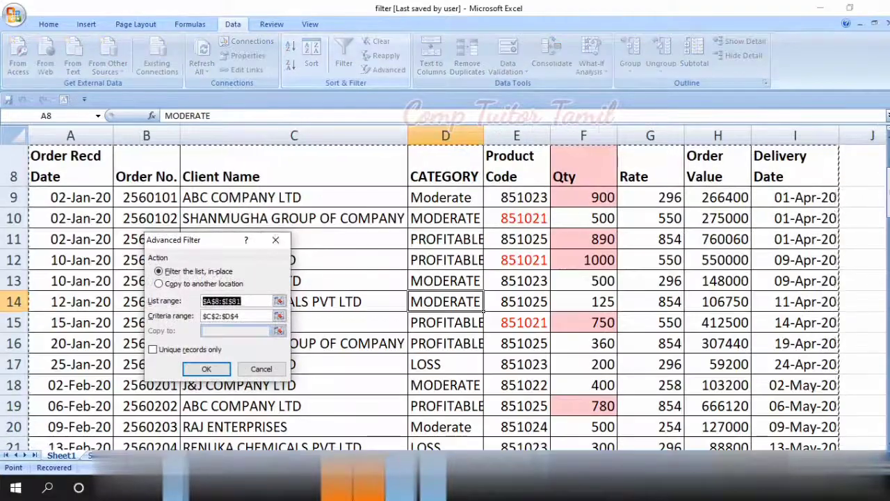
{"action": "scroll", "coordinate": [445, 292], "scroll_direction": "down", "scroll_amount": 3}
{"action": "scroll", "coordinate": [445, 292], "scroll_direction": "down", "scroll_amount": 5}
{"action": "scroll", "coordinate": [445, 292], "scroll_direction": "down", "scroll_amount": 6}
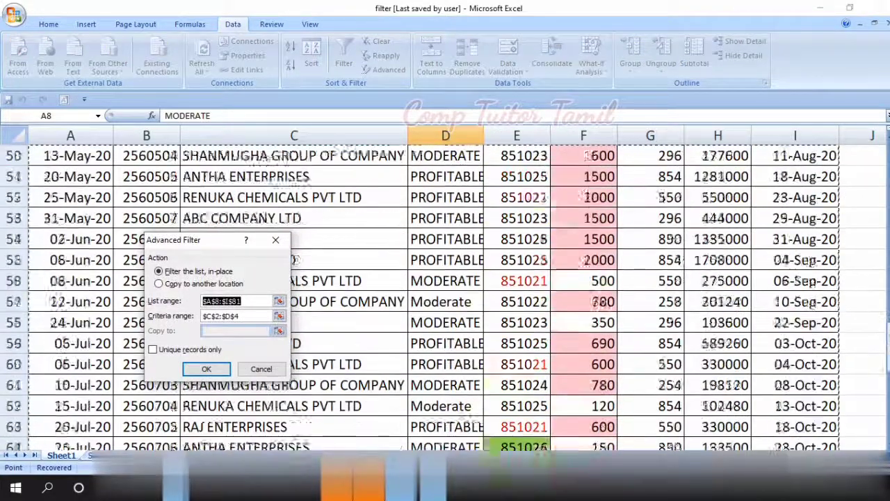
{"action": "scroll", "coordinate": [445, 292], "scroll_direction": "down", "scroll_amount": 5}
{"action": "scroll", "coordinate": [445, 292], "scroll_direction": "down", "scroll_amount": 4}
{"action": "scroll", "coordinate": [445, 292], "scroll_direction": "up", "scroll_amount": 8}
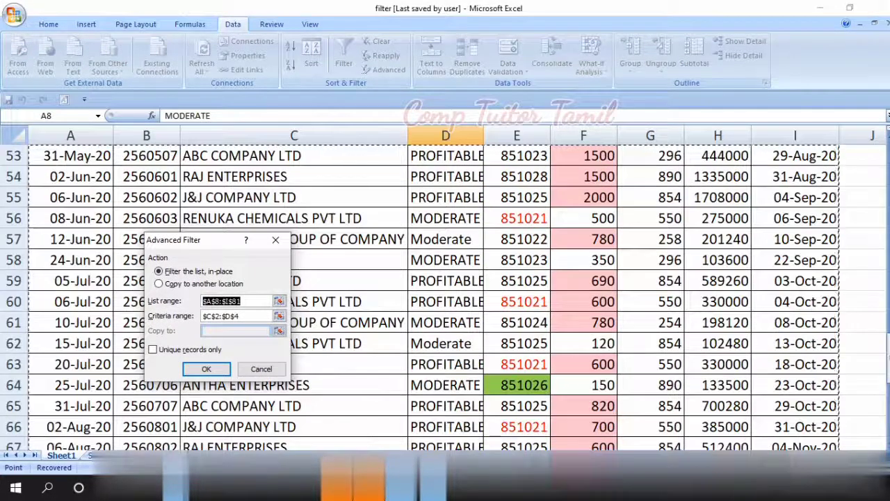
{"action": "left_click", "coordinate": [279, 316]}
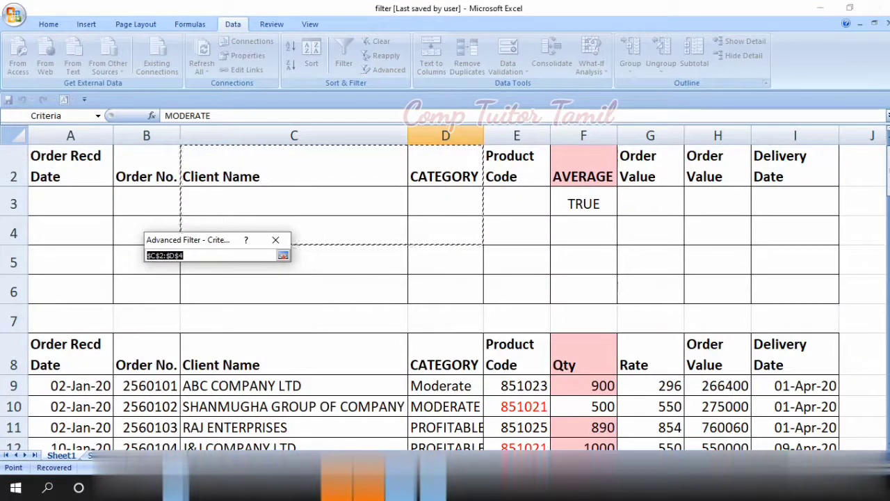
{"action": "left_click_drag", "start_coordinate": [583, 167], "coordinate": [582, 204]}
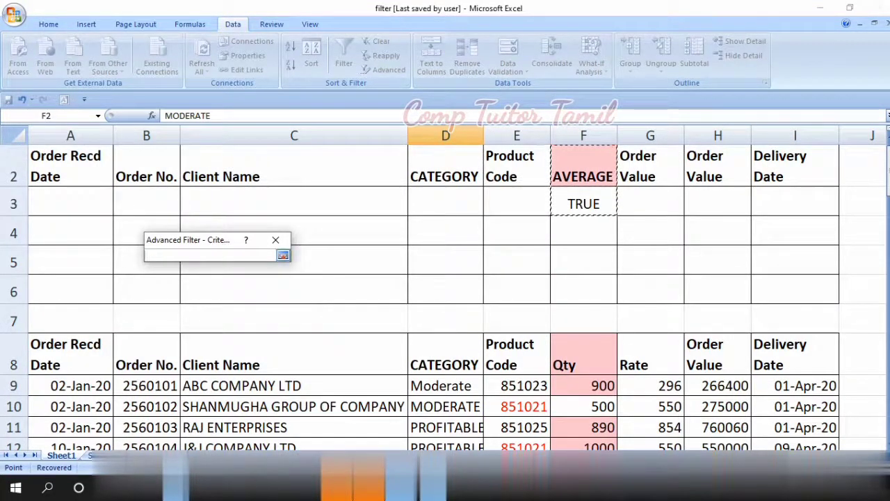
{"action": "left_click", "coordinate": [282, 255]}
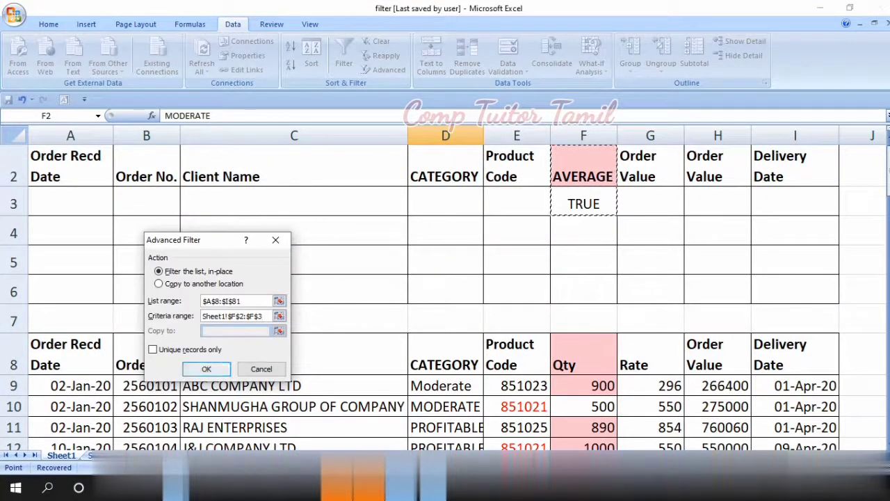
{"action": "left_click", "coordinate": [222, 368]}
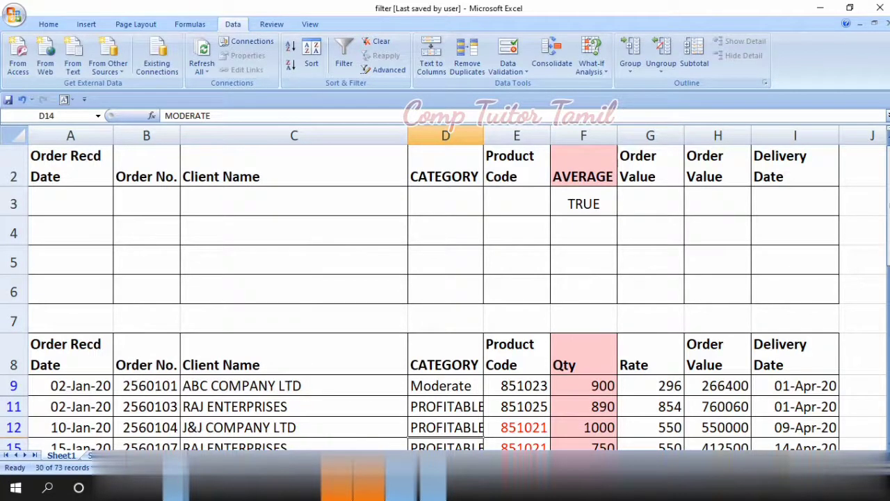
{"action": "left_click", "coordinate": [583, 385]}
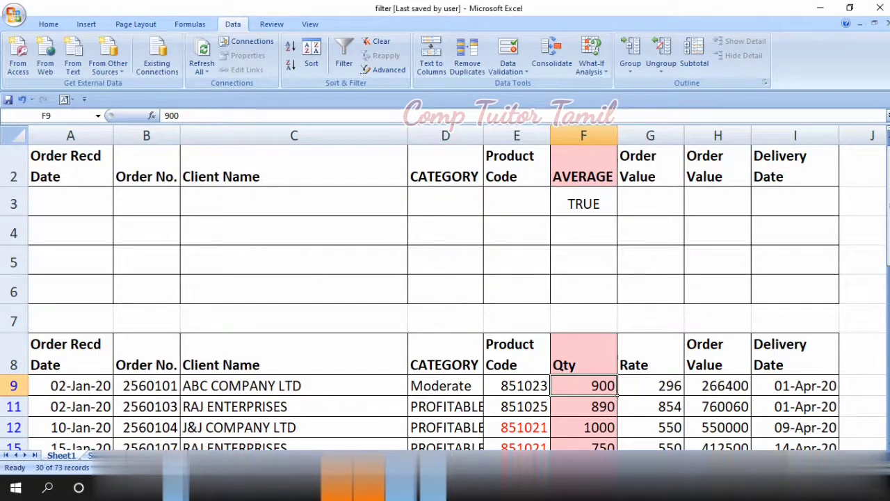
{"action": "left_click", "coordinate": [583, 407]}
{"action": "key", "text": "Down"}
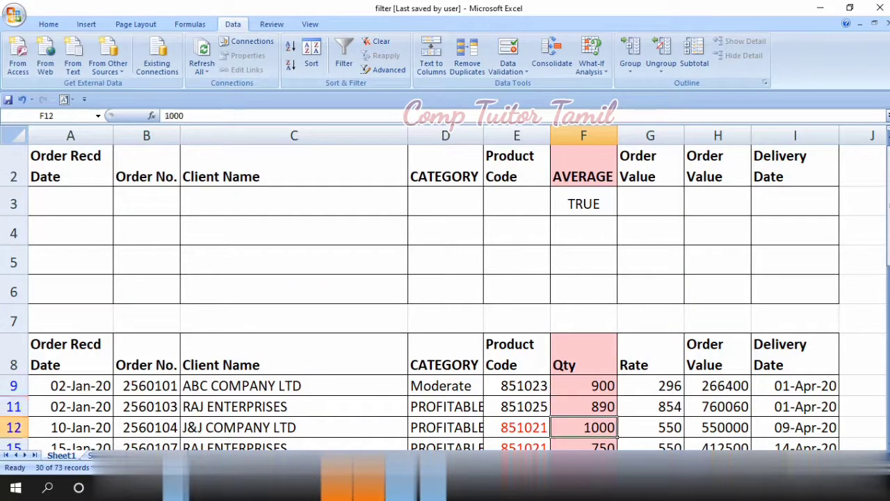
{"action": "key", "text": "Up"}
{"action": "key", "text": "Up"}
{"action": "key", "text": "Up"}
{"action": "key", "text": "Up"}
{"action": "key", "text": "Right"}
{"action": "key", "text": "Right"}
{"action": "key", "text": "Right"}
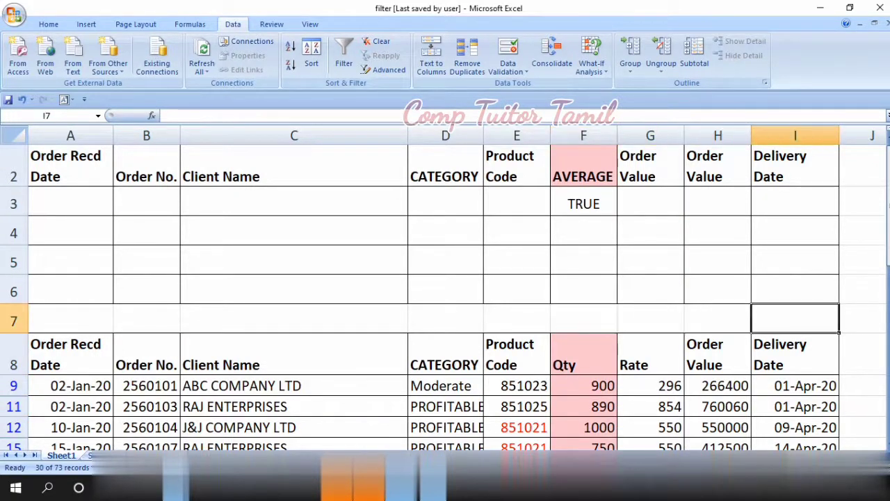
{"action": "key", "text": "Right"}
{"action": "key", "text": "Right"}
{"action": "key", "text": "Left"}
{"action": "key", "text": "Left"}
{"action": "key", "text": "Left"}
{"action": "key", "text": "Left"}
{"action": "key", "text": "Left"}
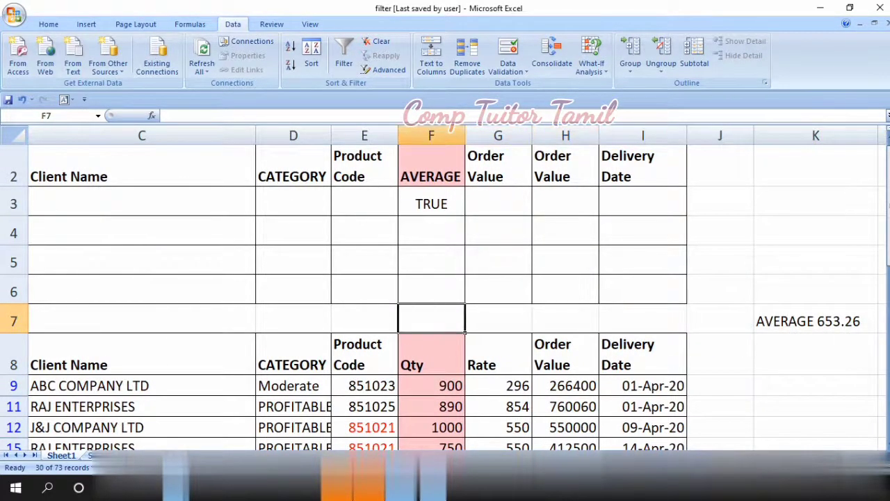
{"action": "key", "text": "Down"}
{"action": "key", "text": "Down"}
{"action": "key", "text": "Page_Down"}
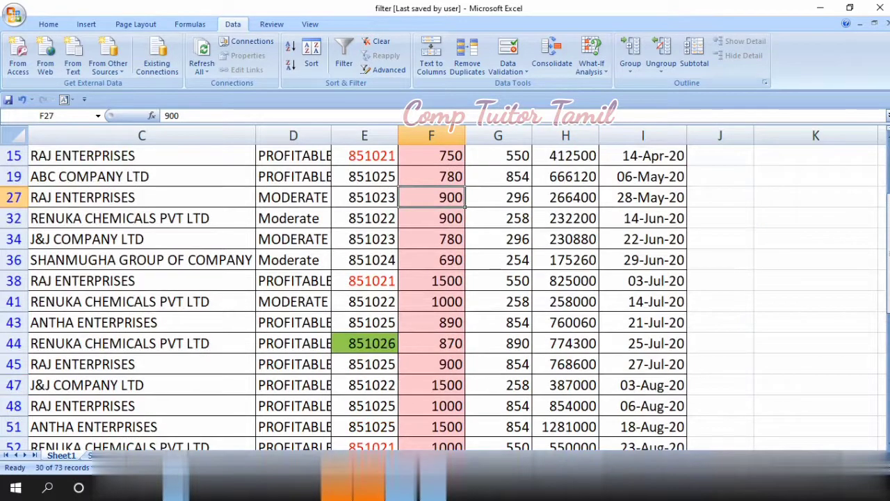
{"action": "key", "text": "Down"}
{"action": "key", "text": "Down"}
{"action": "key", "text": "Down"}
{"action": "key", "text": "Down"}
{"action": "key", "text": "Down"}
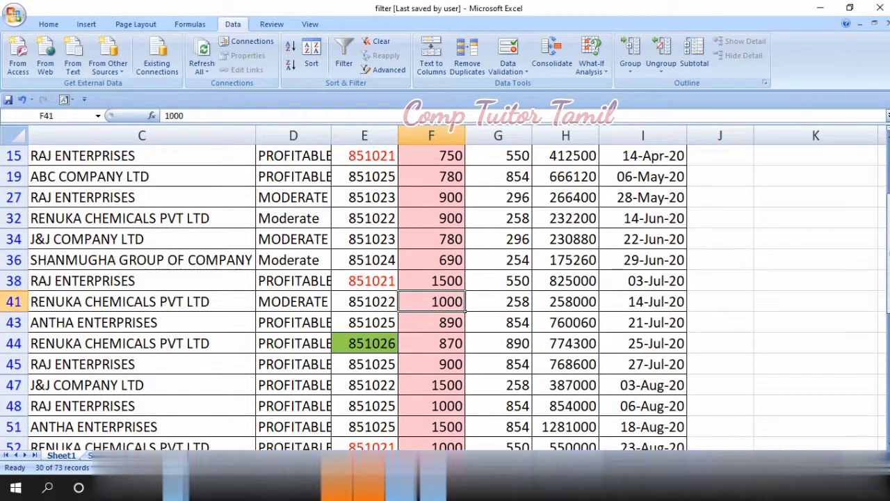
{"action": "key", "text": "Down"}
{"action": "key", "text": "Down"}
{"action": "key", "text": "Down"}
{"action": "key", "text": "Down"}
{"action": "key", "text": "Down"}
{"action": "key", "text": "Down"}
{"action": "key", "text": "Down"}
{"action": "key", "text": "Down"}
{"action": "key", "text": "Down"}
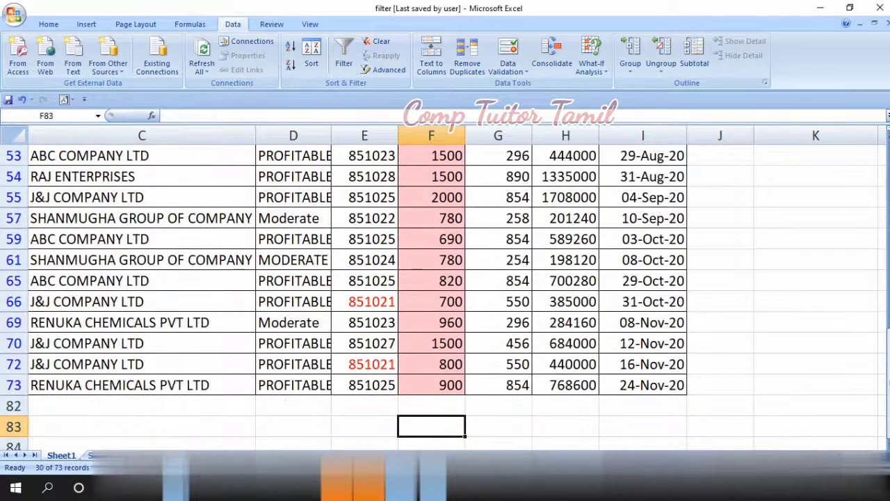
{"action": "key", "text": "Up"}
{"action": "key", "text": "ctrl+Up"}
{"action": "key", "text": "Down"}
{"action": "key", "text": "Down"}
{"action": "key", "text": "Down"}
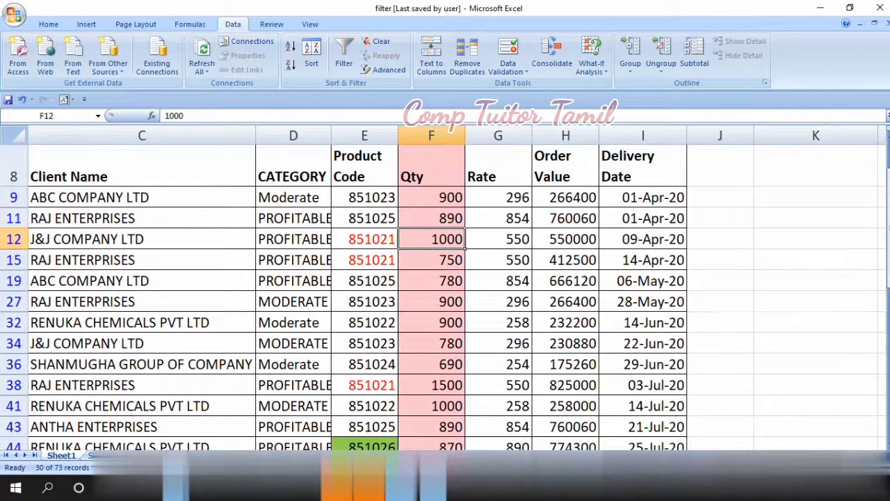
{"action": "key", "text": "ctrl+Up"}
{"action": "key", "text": "ctrl+Up"}
{"action": "key", "text": "Up"}
{"action": "key", "text": "Down"}
{"action": "key", "text": "Down"}
{"action": "key", "text": "Down"}
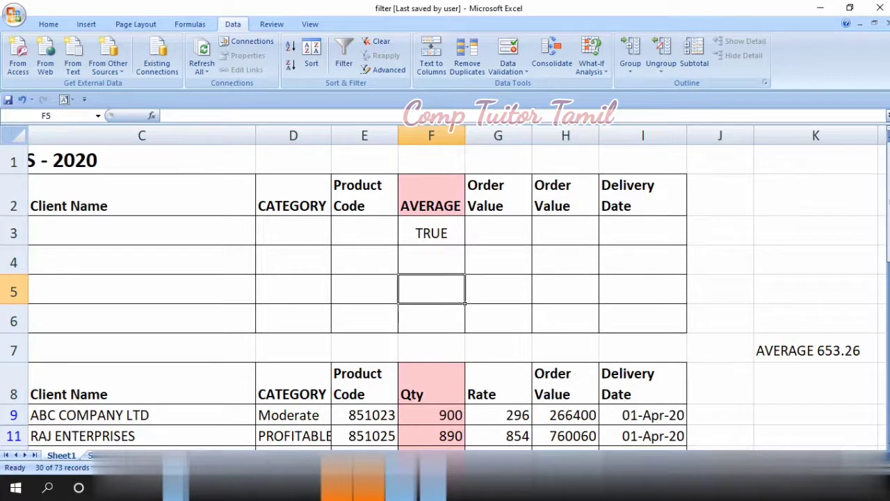
- On the index sheet, set the font colour of item 7 in row 14 to red
{"action": "key", "text": "ctrl+Page_Up"}
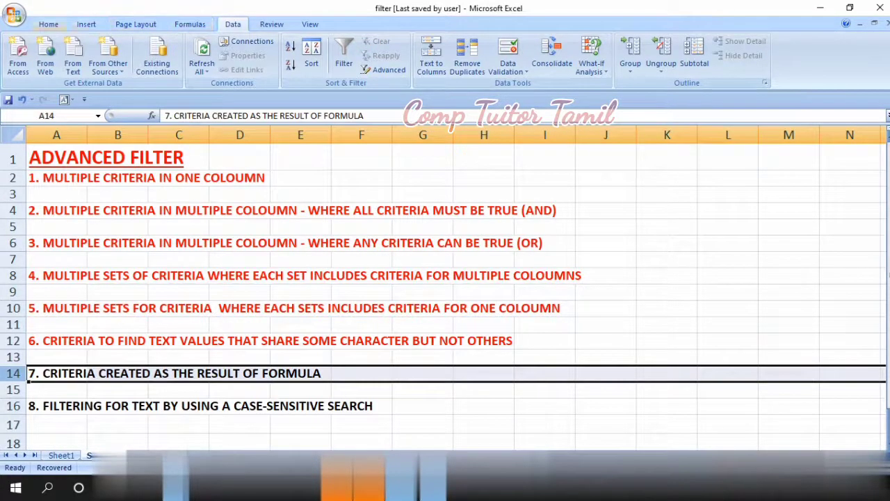
{"action": "left_click", "coordinate": [48, 24]}
{"action": "left_click", "coordinate": [215, 65]}
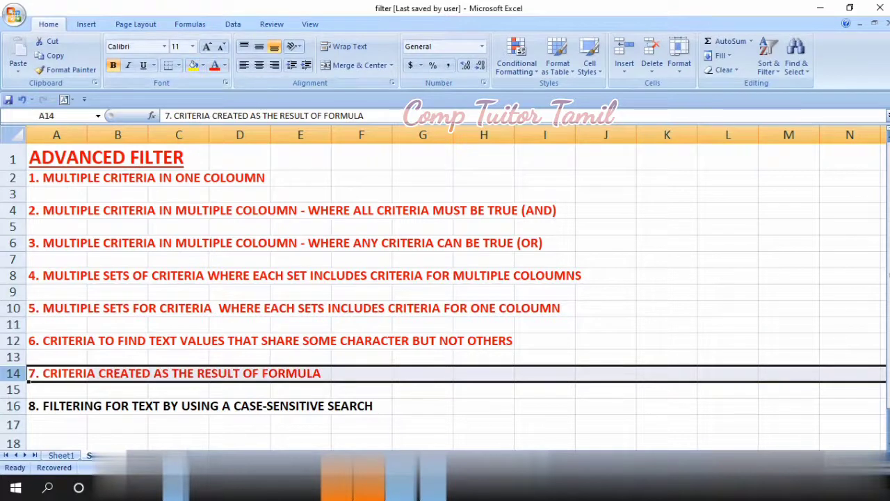
{"action": "left_click", "coordinate": [14, 405]}
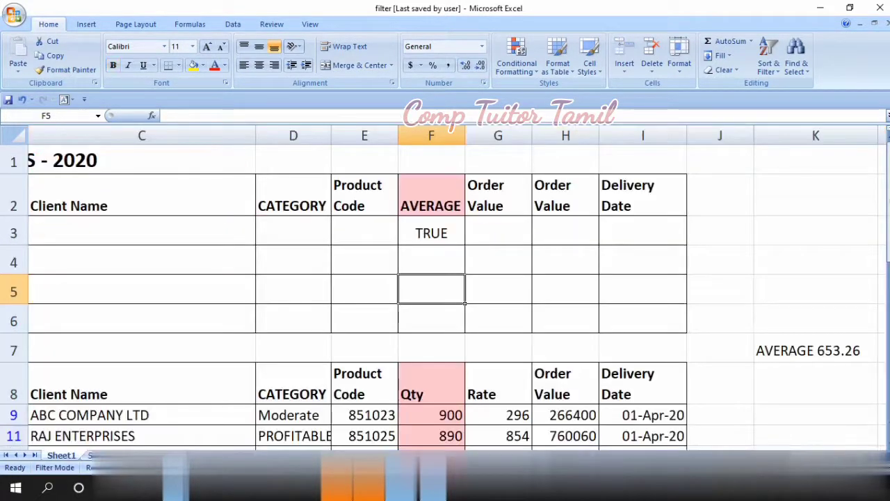
- Clear the AVERAGE filter so all order rows show again
{"action": "left_click", "coordinate": [293, 435]}
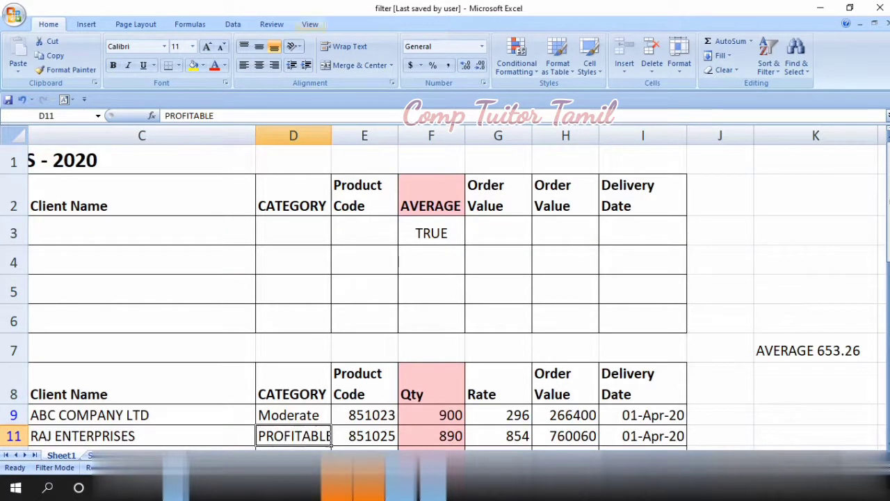
{"action": "left_click", "coordinate": [233, 24]}
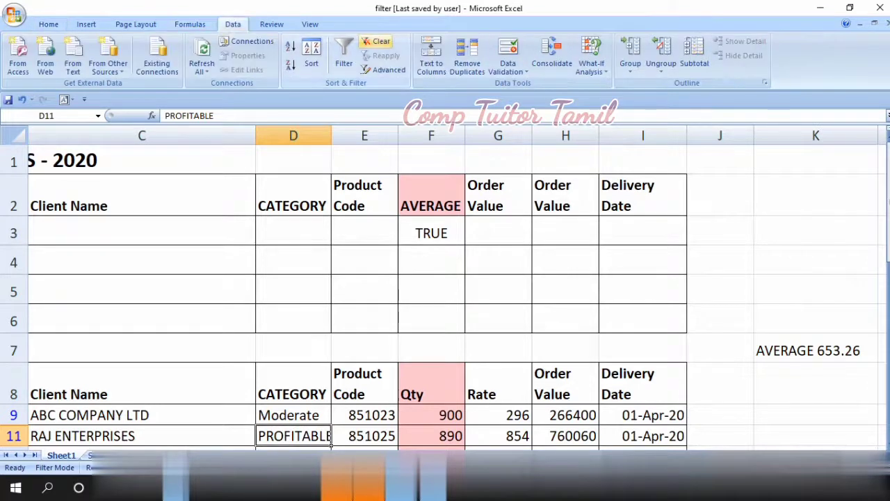
{"action": "left_click", "coordinate": [375, 42]}
{"action": "left_click", "coordinate": [139, 414]}
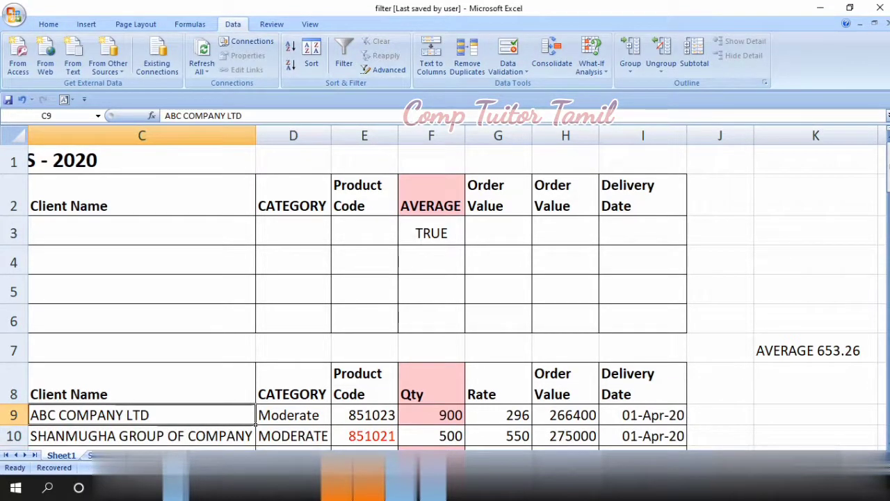
- Rename criteria heading F2 to EXACT MATCH and delete the old formula in F3
{"action": "left_click", "coordinate": [431, 194]}
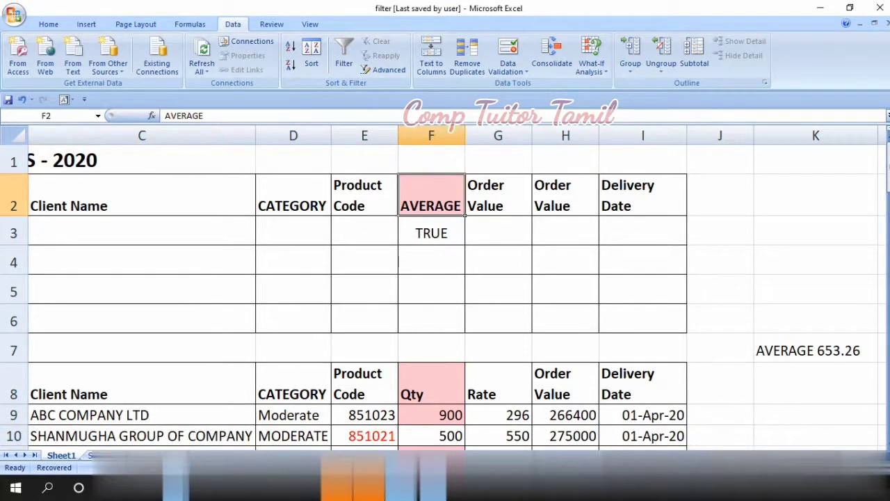
{"action": "type", "text": "E"}
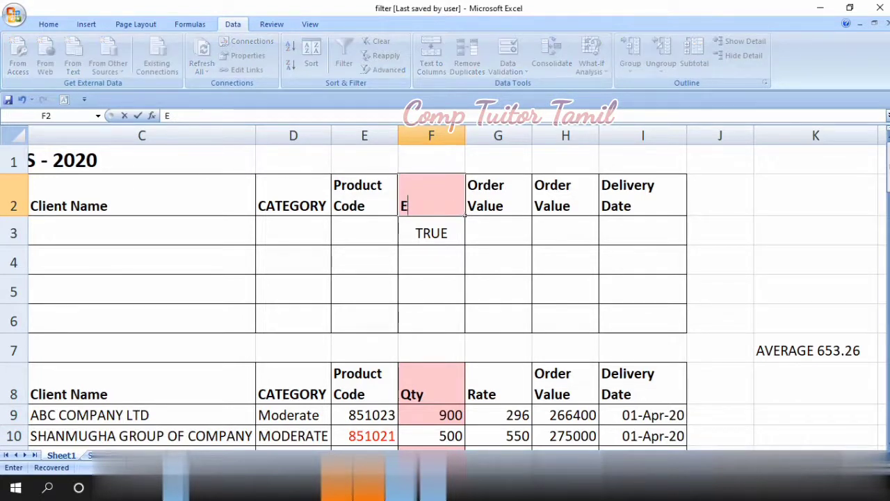
{"action": "type", "text": "XACT MA"}
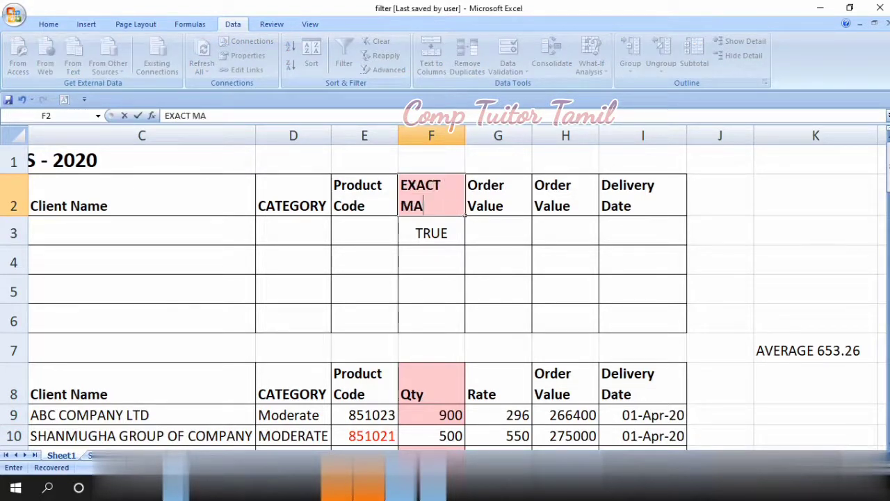
{"action": "type", "text": "TCH"}
{"action": "key", "text": "Return"}
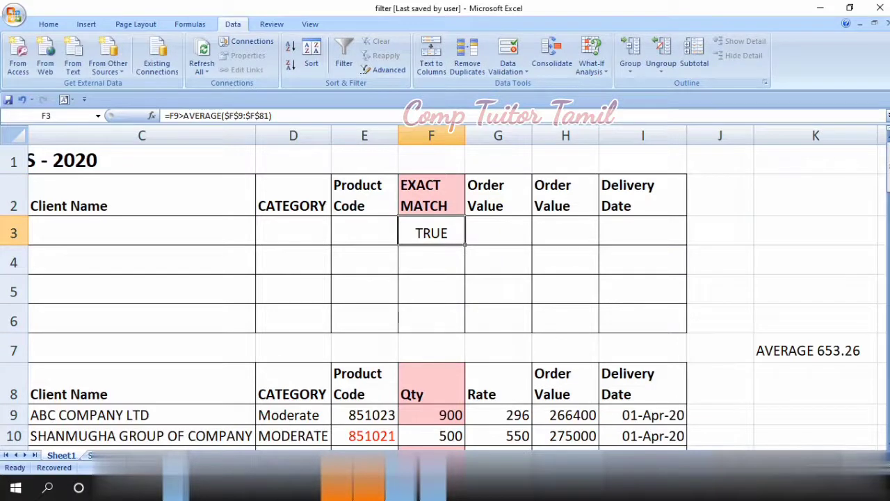
{"action": "key", "text": "Delete"}
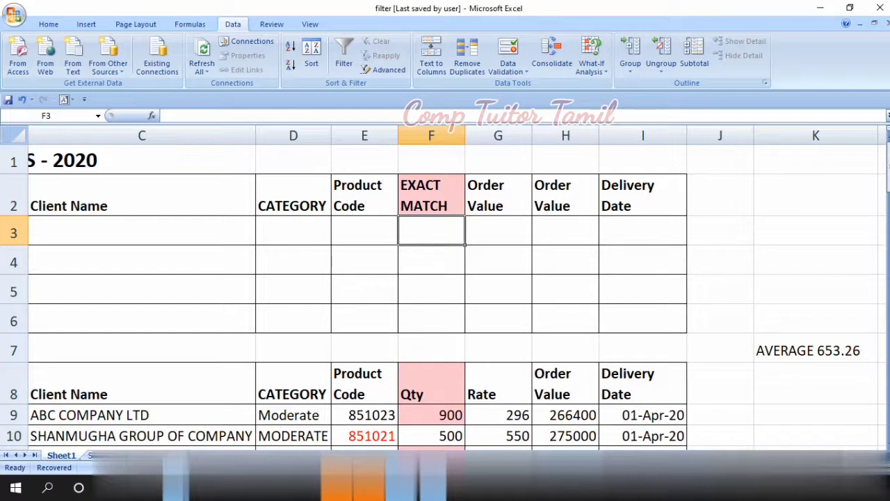
- Enter =EXACT(D9,"Moderate") in criteria cell F3 and confirm it returns TRUE
{"action": "type", "text": "=E"}
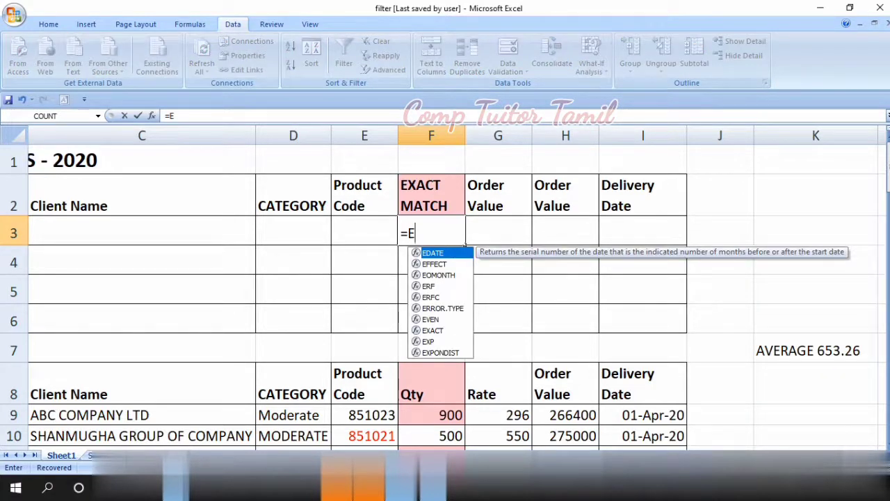
{"action": "type", "text": "XA"}
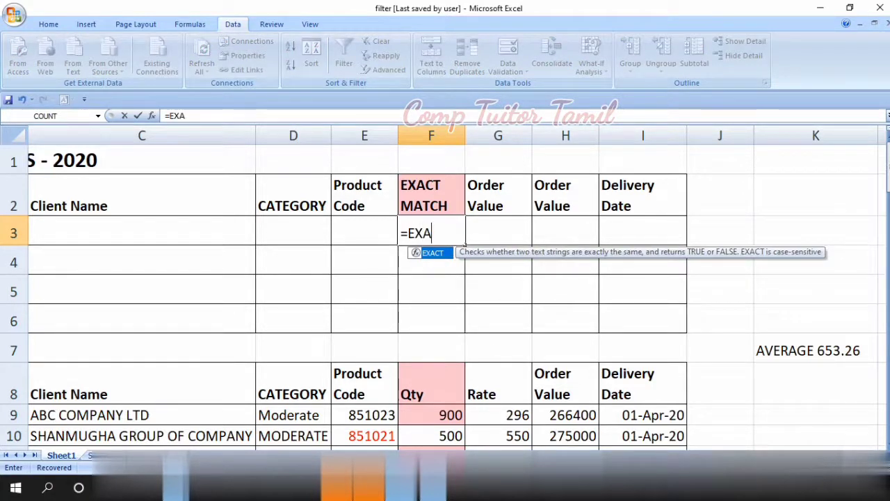
{"action": "type", "text": "CT("}
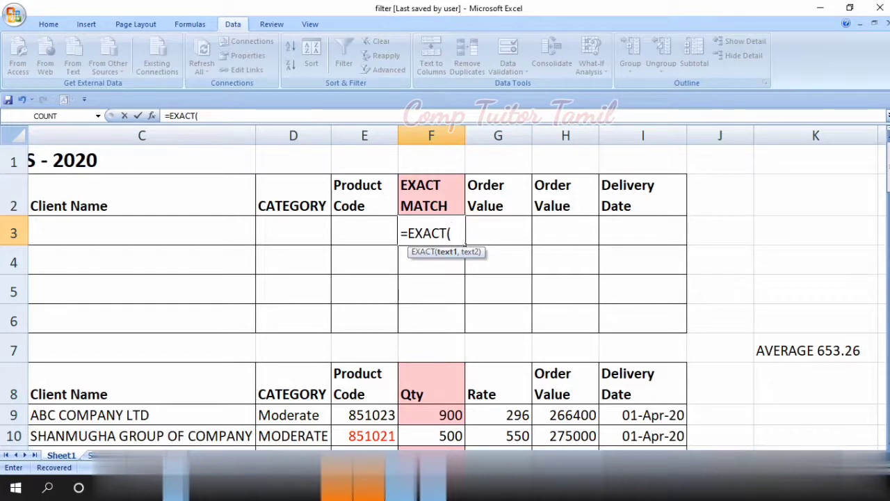
{"action": "left_click", "coordinate": [289, 414]}
{"action": "scroll", "coordinate": [288, 415], "scroll_direction": "down", "scroll_amount": 2}
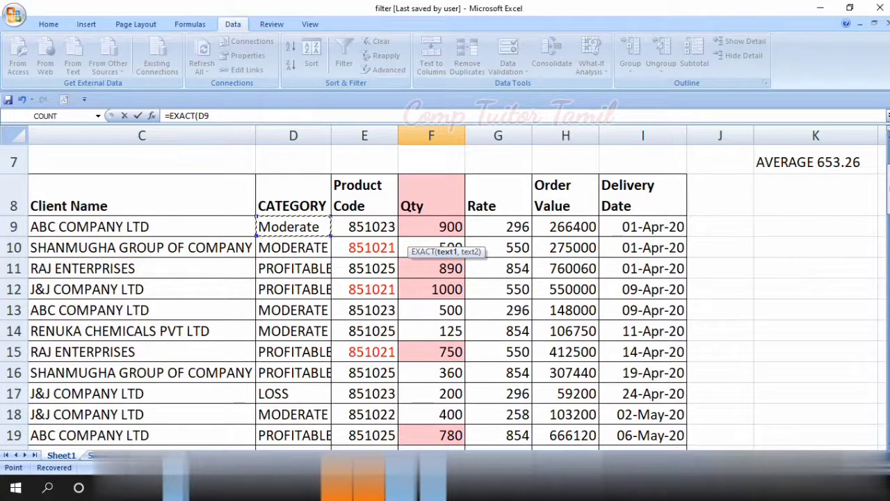
{"action": "scroll", "coordinate": [431, 292], "scroll_direction": "up", "scroll_amount": 2}
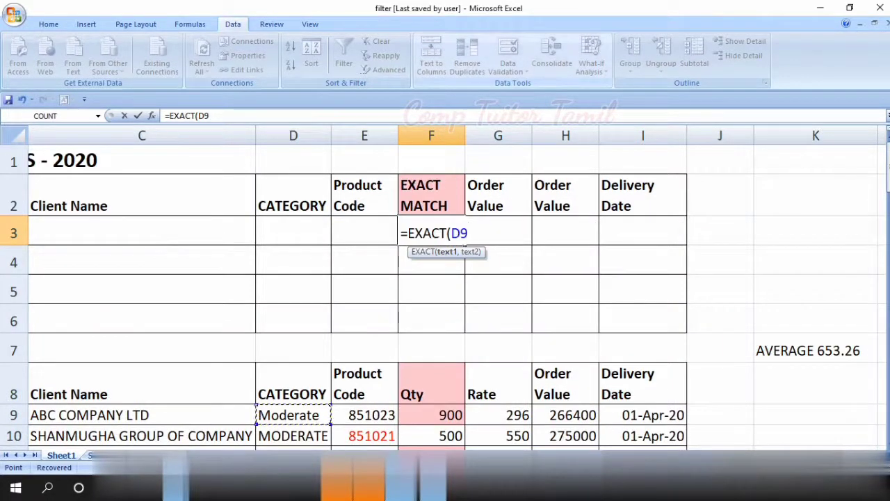
{"action": "type", "text": ",\""}
{"action": "type", "text": "m"}
{"action": "key", "text": "BackSpace"}
{"action": "type", "text": "Mode"}
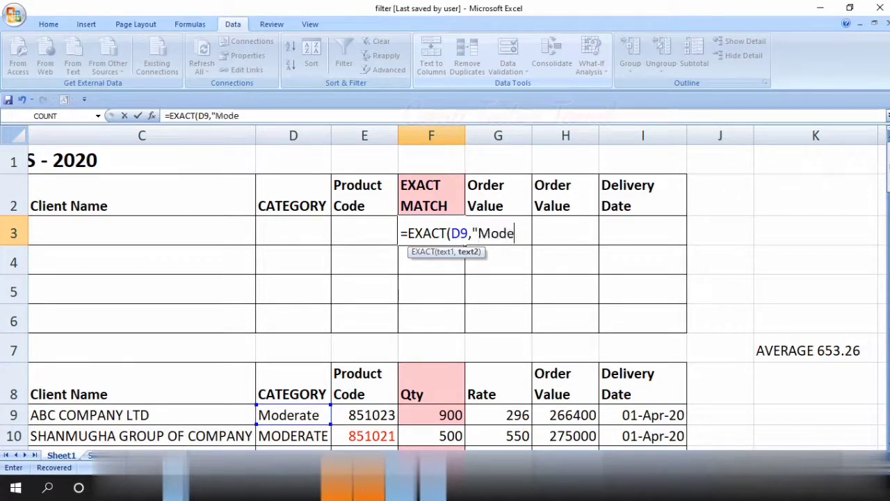
{"action": "type", "text": "rate\""}
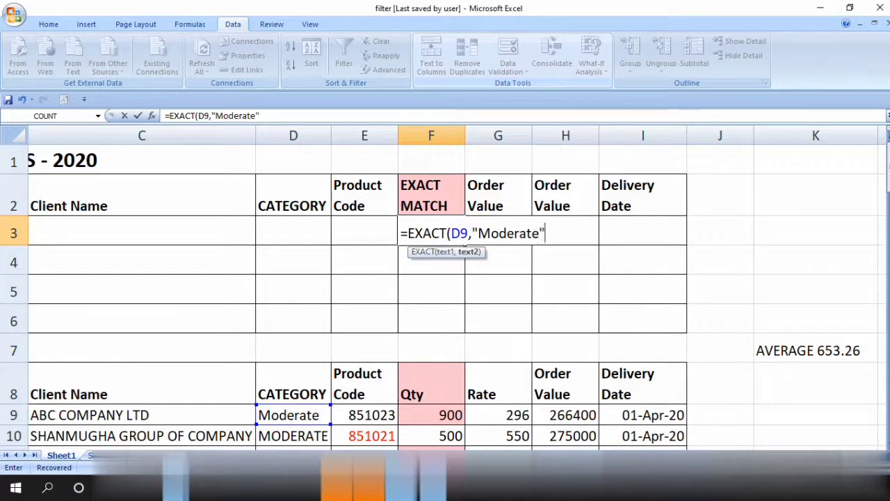
{"action": "type", "text": ")"}
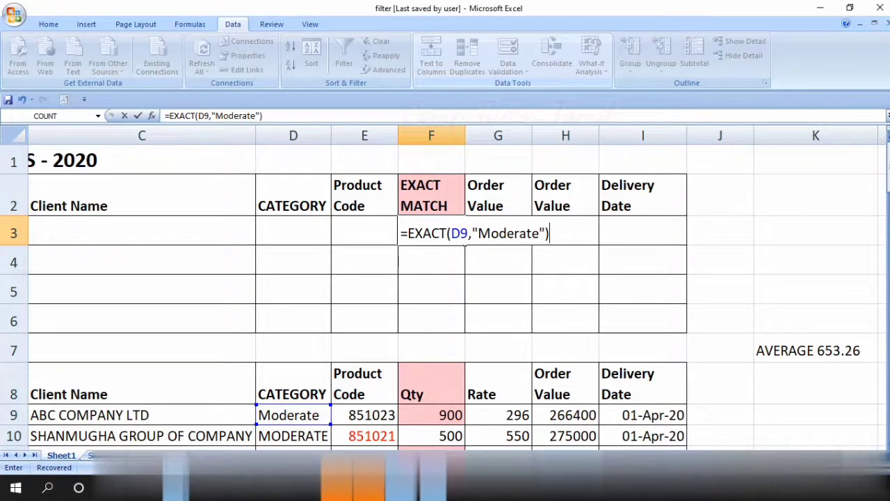
{"action": "key", "text": "Return"}
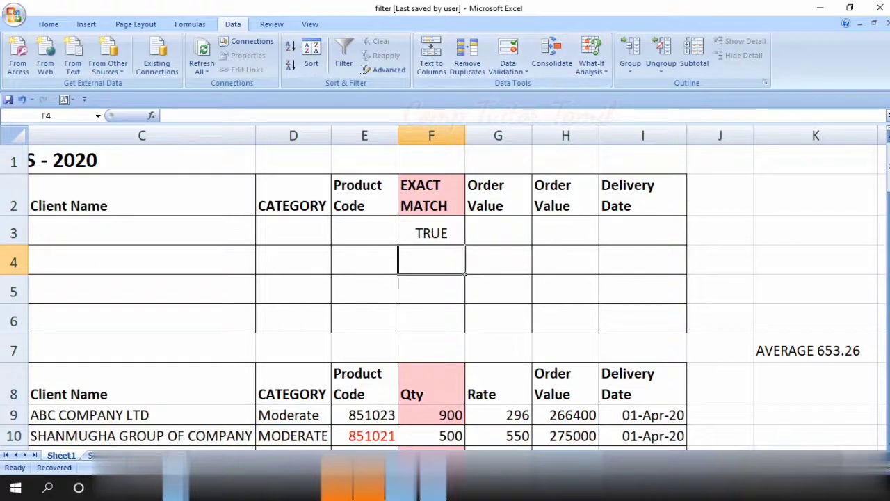
{"action": "left_click", "coordinate": [431, 233]}
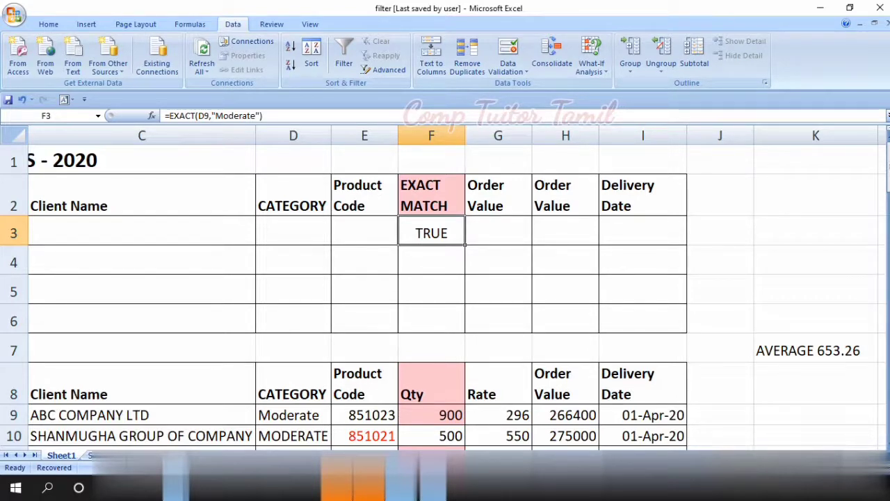
{"action": "scroll", "coordinate": [445, 292], "scroll_direction": "down", "scroll_amount": 1}
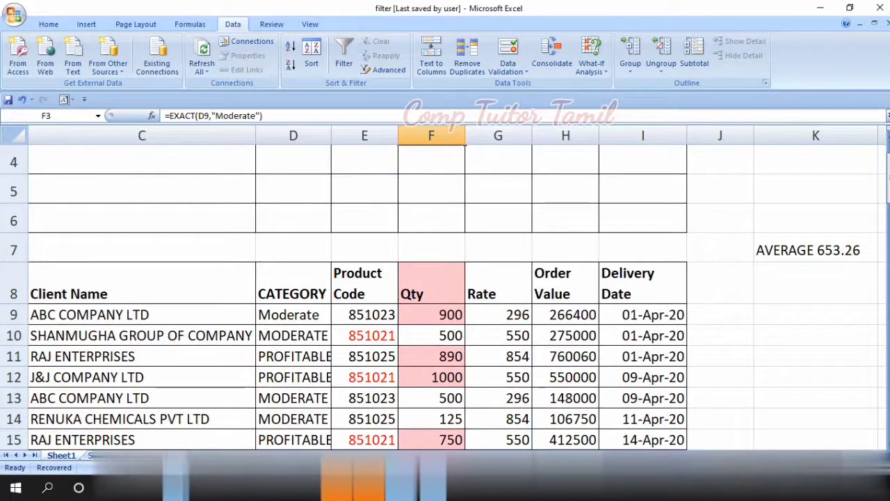
- Start an Advanced Filter on the order list with List range $A$8:$I$81
{"action": "left_click", "coordinate": [104, 315]}
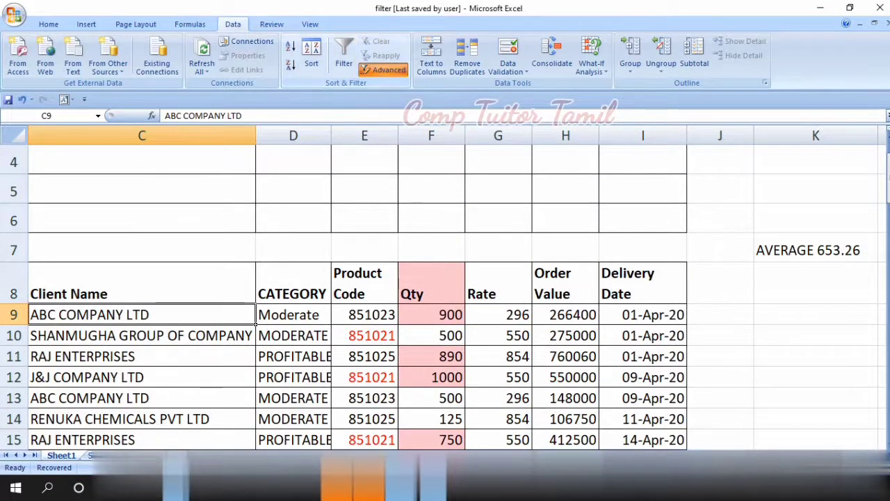
{"action": "left_click", "coordinate": [384, 69]}
{"action": "left_click", "coordinate": [278, 300]}
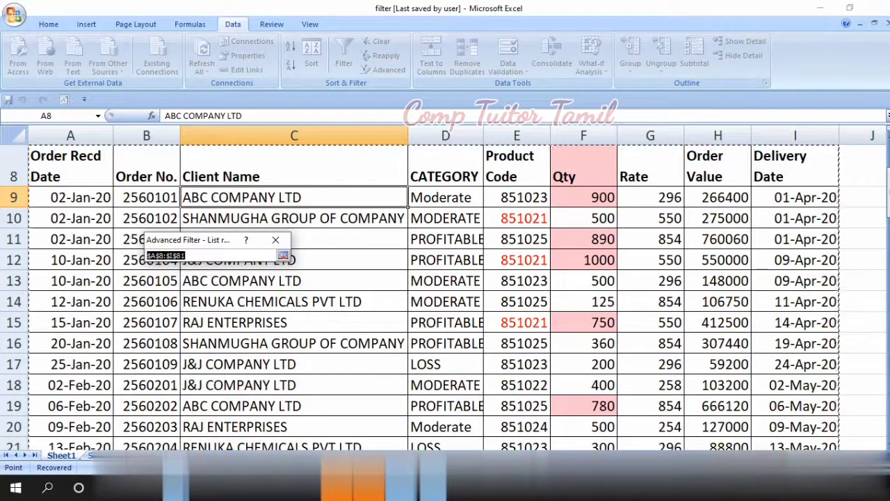
{"action": "scroll", "coordinate": [445, 292], "scroll_direction": "down", "scroll_amount": 4}
{"action": "scroll", "coordinate": [445, 292], "scroll_direction": "down", "scroll_amount": 6}
{"action": "scroll", "coordinate": [445, 292], "scroll_direction": "down", "scroll_amount": 5}
{"action": "scroll", "coordinate": [445, 292], "scroll_direction": "down", "scroll_amount": 4}
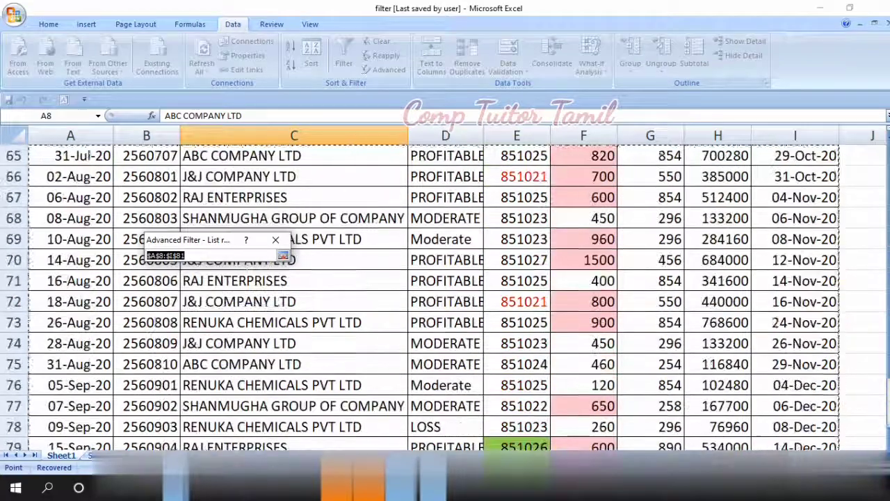
{"action": "scroll", "coordinate": [445, 292], "scroll_direction": "down", "scroll_amount": 4}
{"action": "scroll", "coordinate": [445, 292], "scroll_direction": "up", "scroll_amount": 10}
{"action": "scroll", "coordinate": [445, 292], "scroll_direction": "up", "scroll_amount": 4}
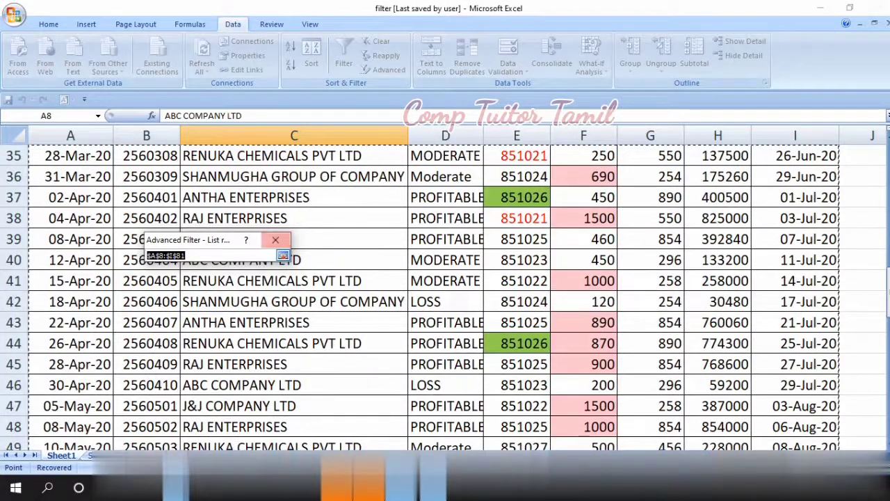
{"action": "left_click", "coordinate": [283, 255]}
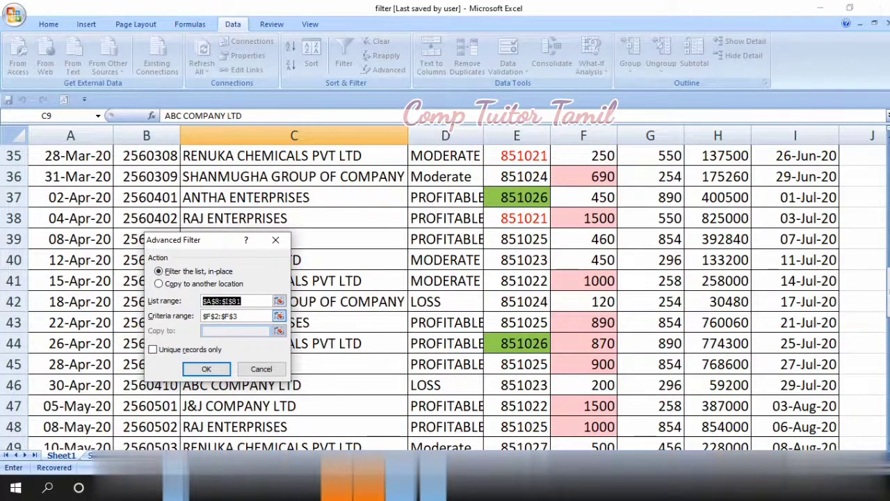
- Use $F$2:$F$3 as the criteria range and filter in place, leaving 11 Moderate rows of 73
{"action": "left_click", "coordinate": [279, 315]}
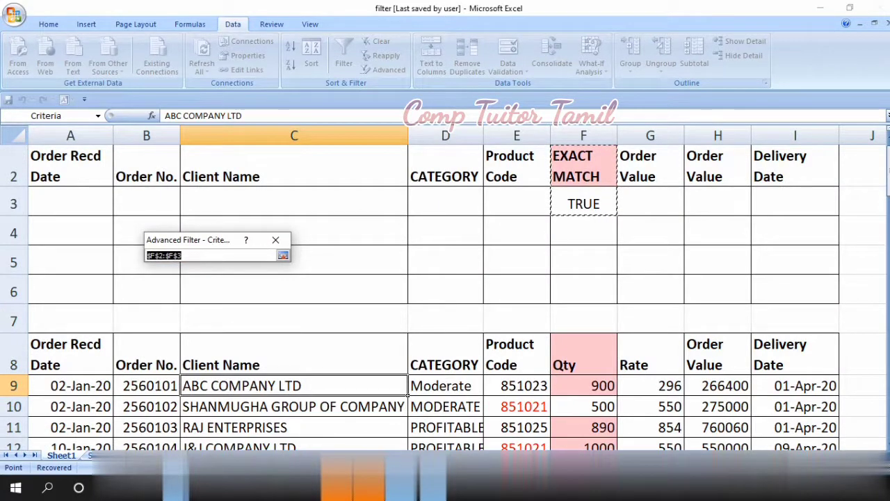
{"action": "left_click", "coordinate": [282, 255]}
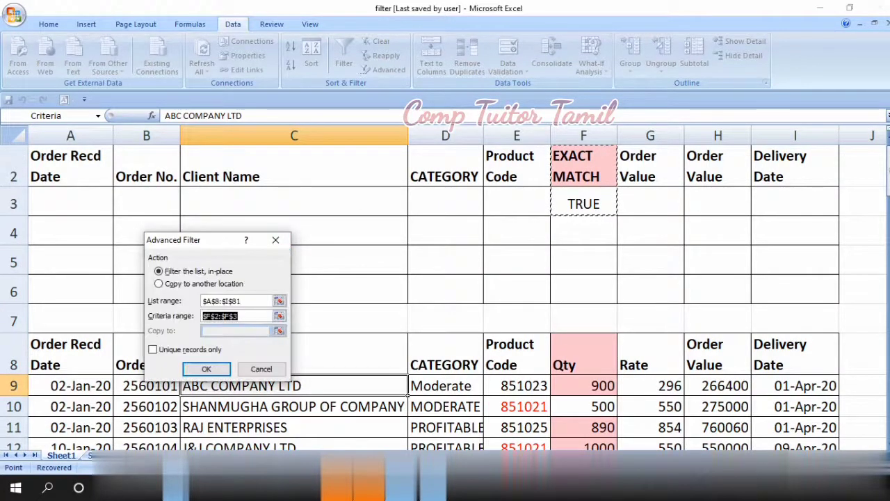
{"action": "left_click", "coordinate": [206, 369]}
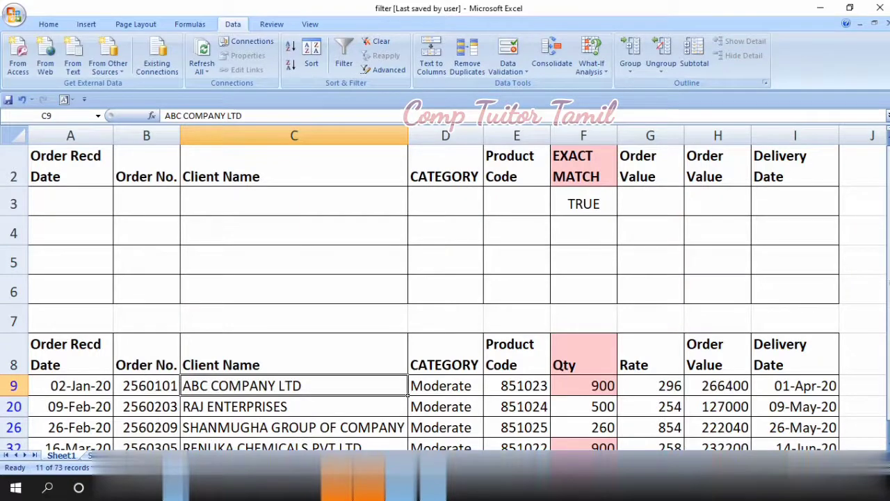
{"action": "left_click", "coordinate": [445, 406]}
{"action": "scroll", "coordinate": [445, 292], "scroll_direction": "down", "scroll_amount": 3}
{"action": "scroll", "coordinate": [445, 292], "scroll_direction": "up", "scroll_amount": 2}
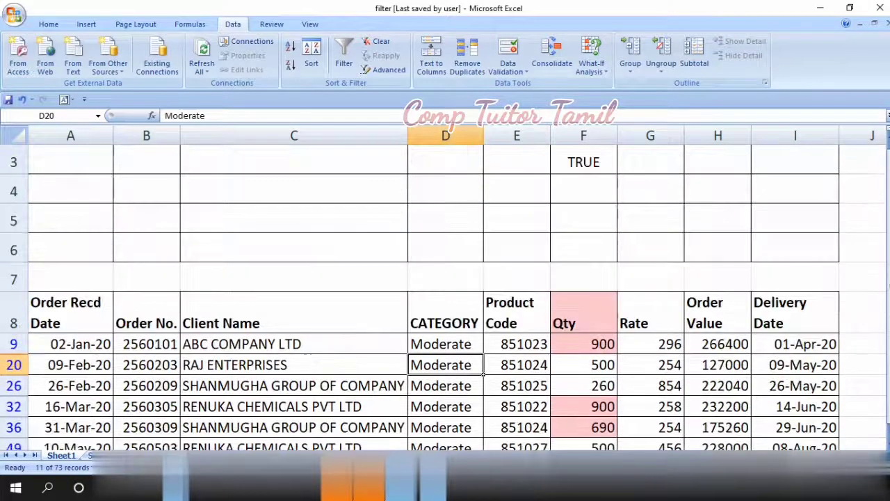
{"action": "scroll", "coordinate": [445, 292], "scroll_direction": "down", "scroll_amount": 2}
{"action": "scroll", "coordinate": [445, 292], "scroll_direction": "up", "scroll_amount": 3}
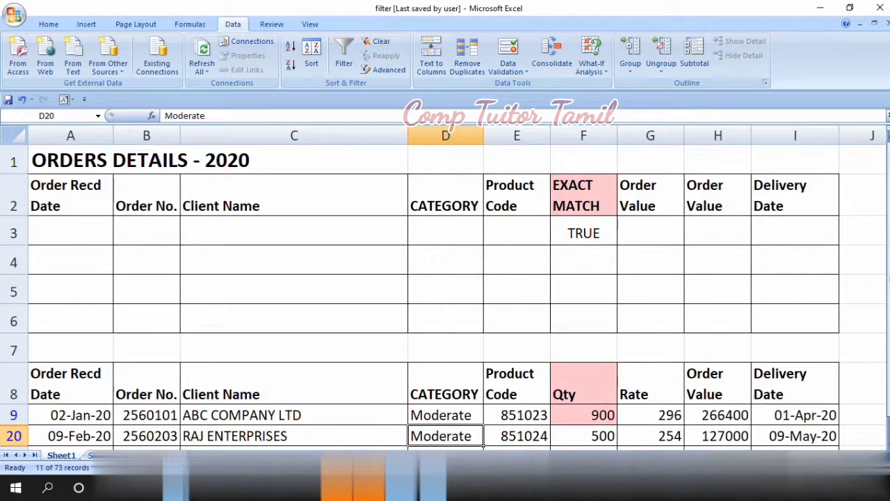
{"action": "scroll", "coordinate": [445, 292], "scroll_direction": "down", "scroll_amount": 1}
{"action": "scroll", "coordinate": [445, 292], "scroll_direction": "down", "scroll_amount": 1}
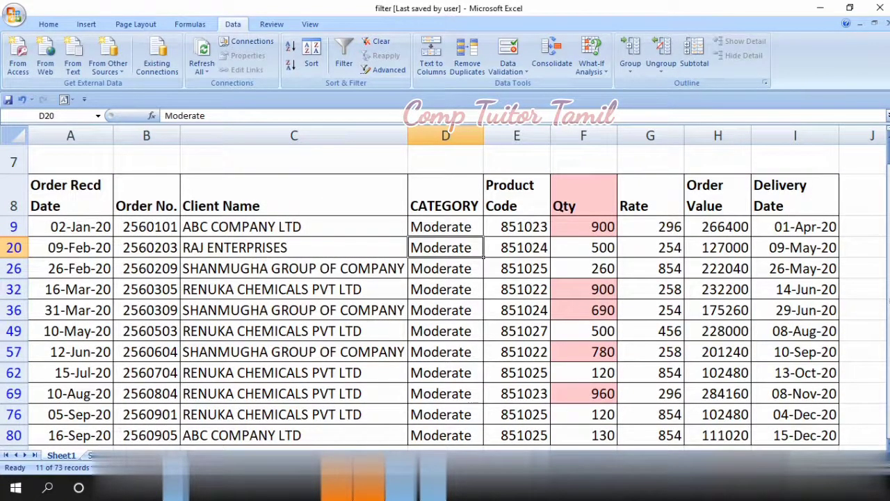
{"action": "left_click", "coordinate": [440, 268]}
{"action": "scroll", "coordinate": [445, 292], "scroll_direction": "up", "scroll_amount": 2}
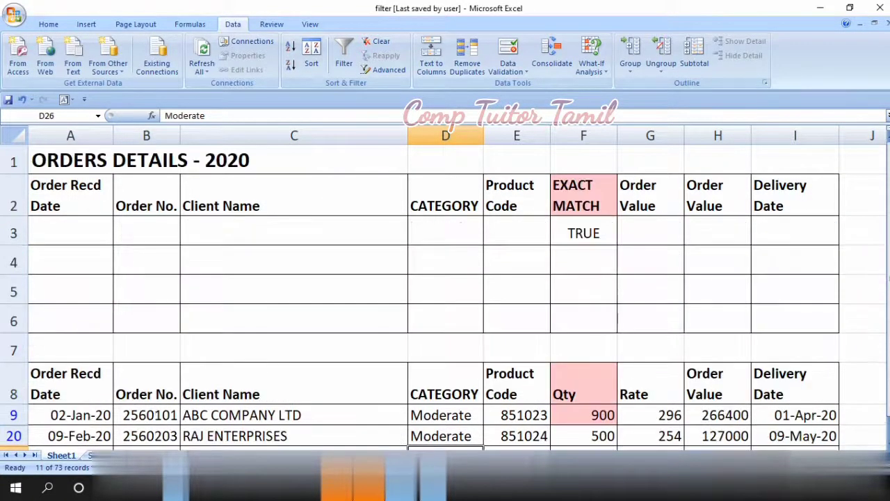
{"action": "scroll", "coordinate": [445, 292], "scroll_direction": "down", "scroll_amount": 1}
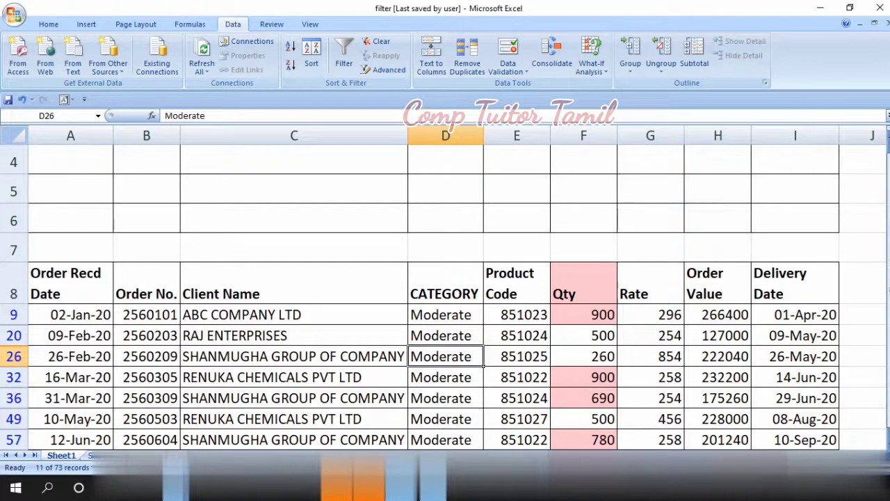
{"action": "scroll", "coordinate": [445, 292], "scroll_direction": "up", "scroll_amount": 1}
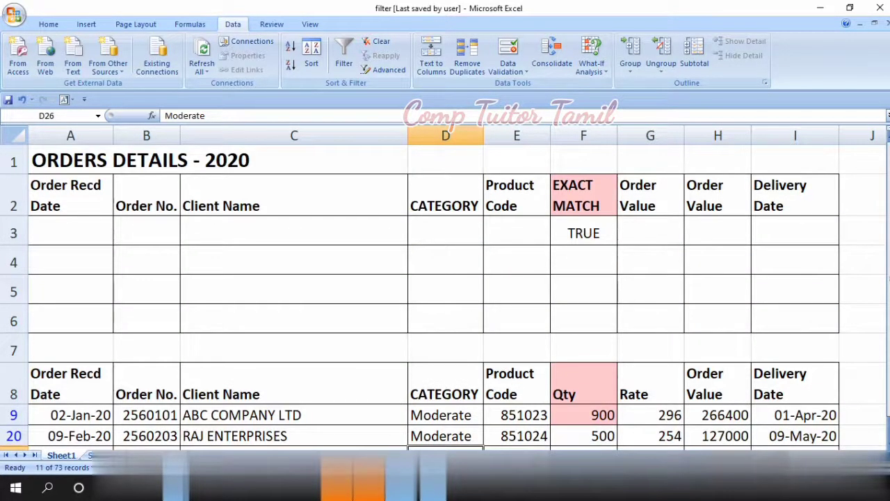
- On the ADVANCED FILTER index sheet, colour the item 8 heading in A16 red
{"action": "key", "text": "ctrl+Page_Up"}
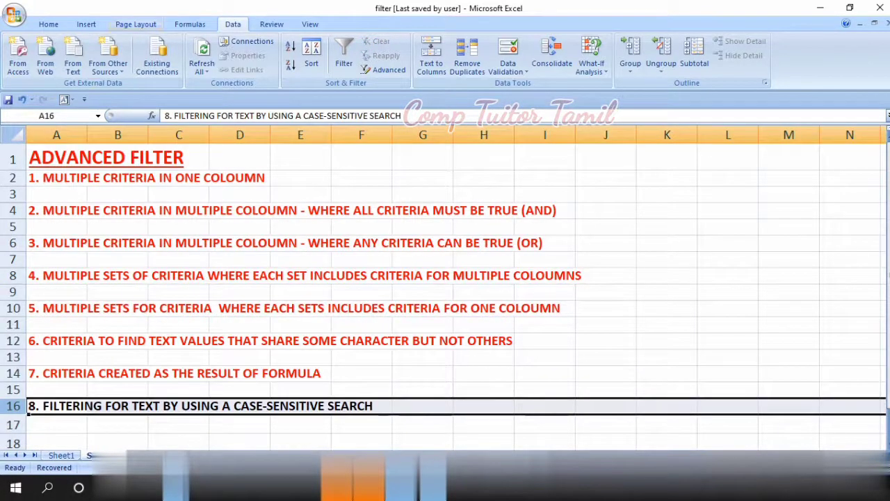
{"action": "left_click", "coordinate": [48, 24]}
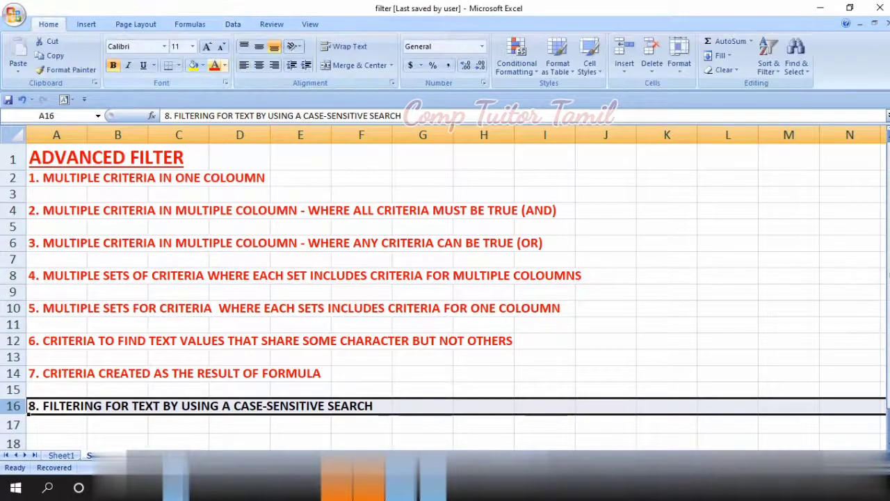
{"action": "left_click", "coordinate": [214, 65]}
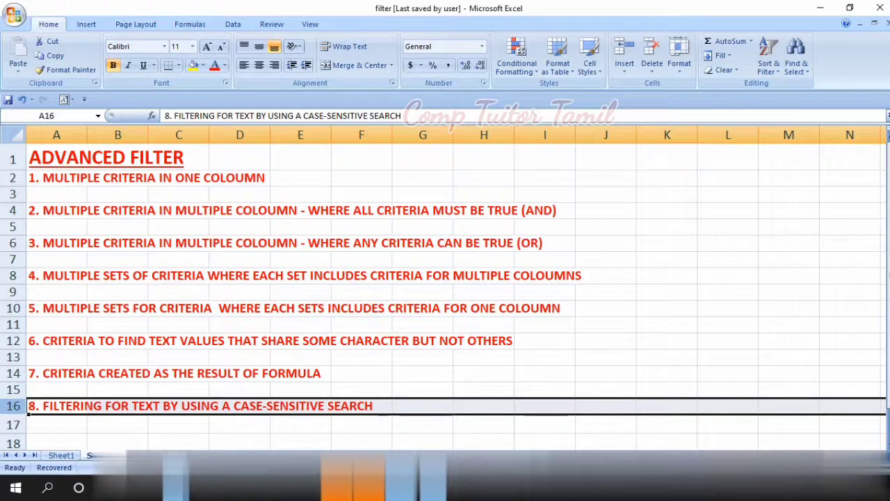